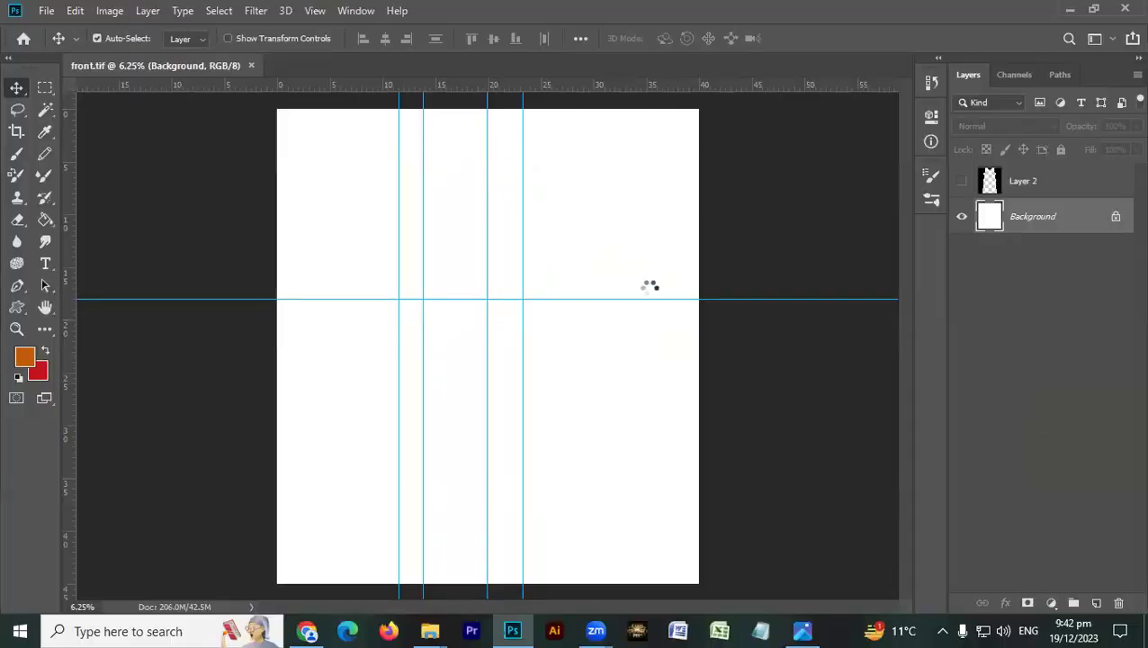
Copy the red dotted pattern from shutterstock_1455477593.jpg into front.tif as a new layer.
left_click_drag(486, 343, 695, 316)
scroll(695, 316, "down", 5)
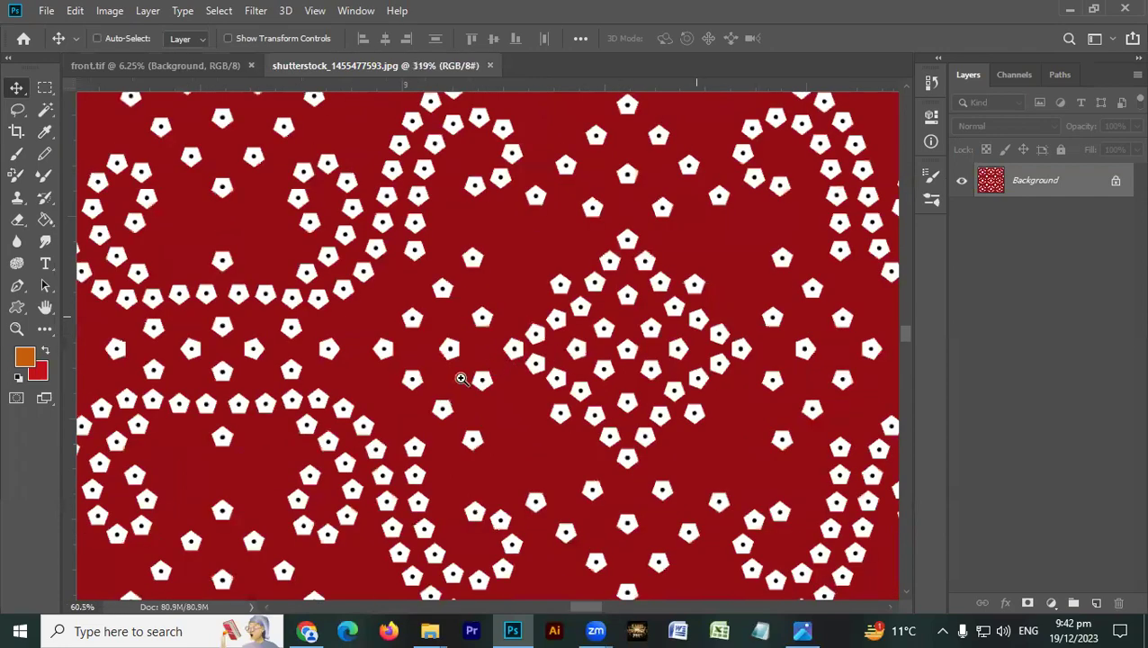
scroll(486, 364, "down", 2)
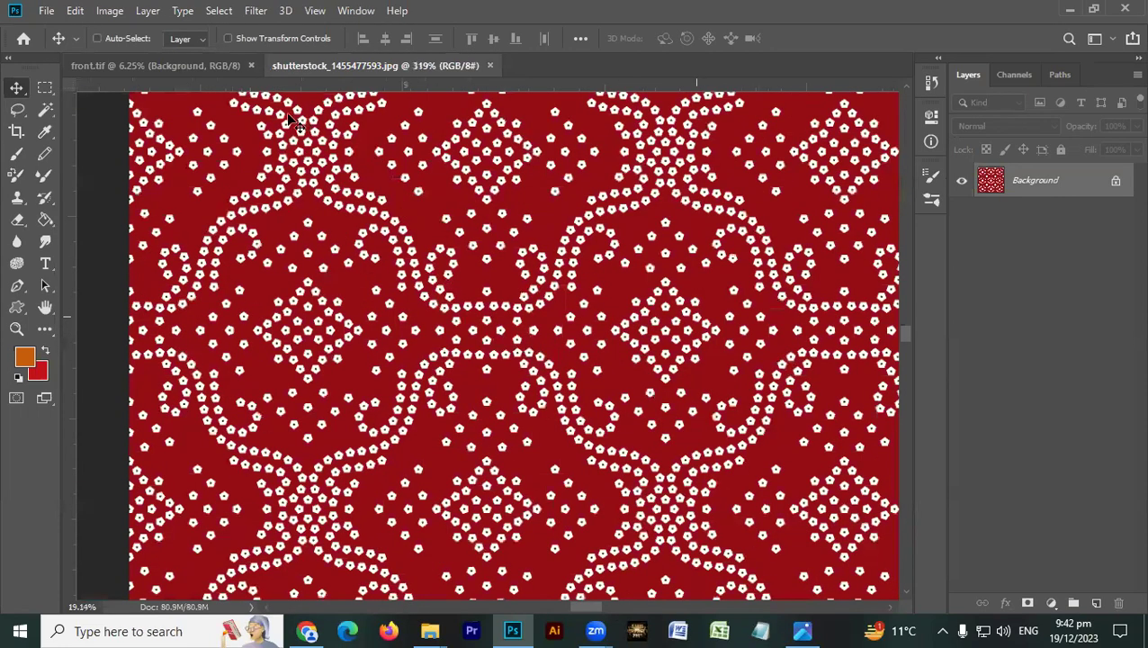
scroll(270, 121, "up", 1)
left_click(184, 65)
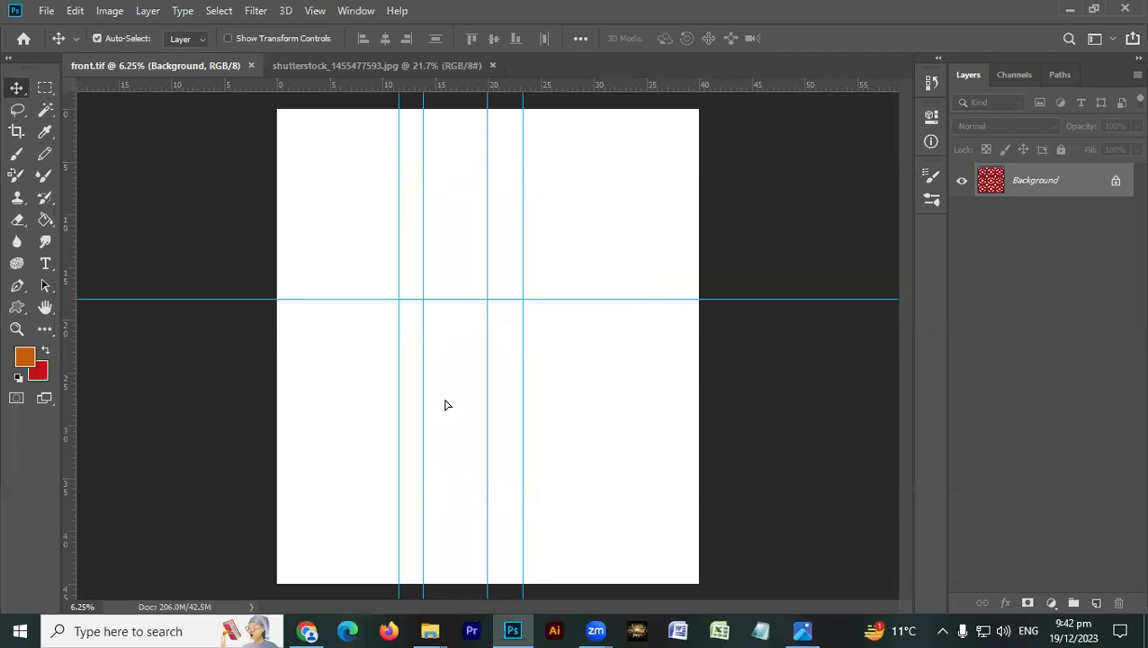
key("ctrl+v")
Hide the guides and move the pasted red pattern toward the upper-left area of the canvas.
left_click_drag(448, 393, 477, 396)
key("ctrl+semicolon")
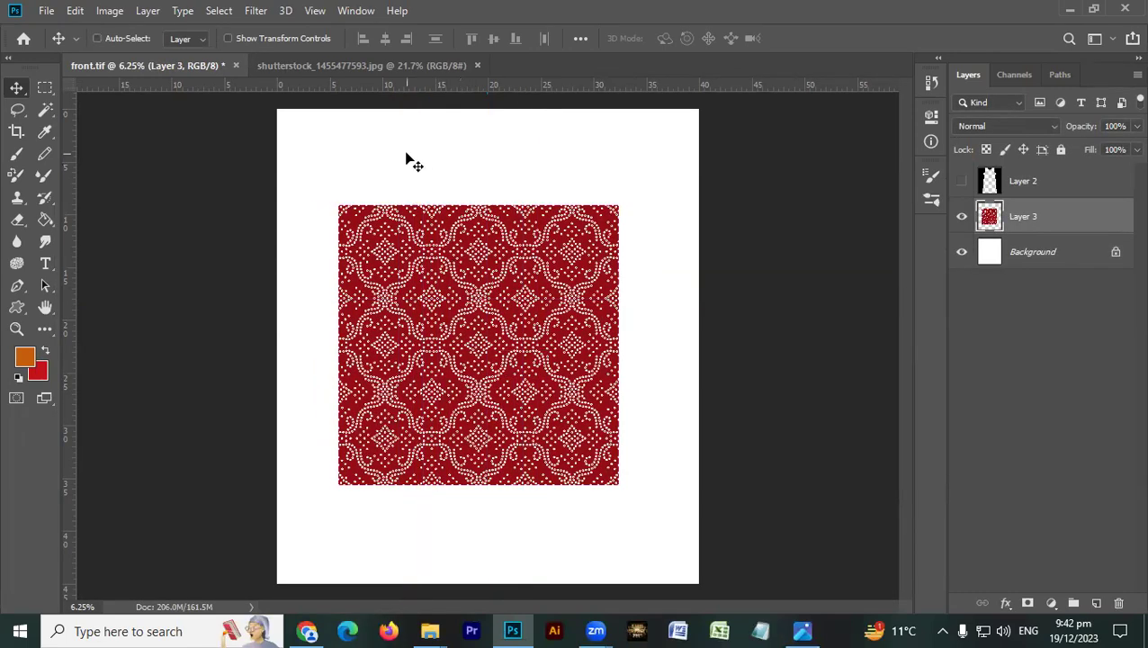
left_click_drag(508, 242, 474, 180)
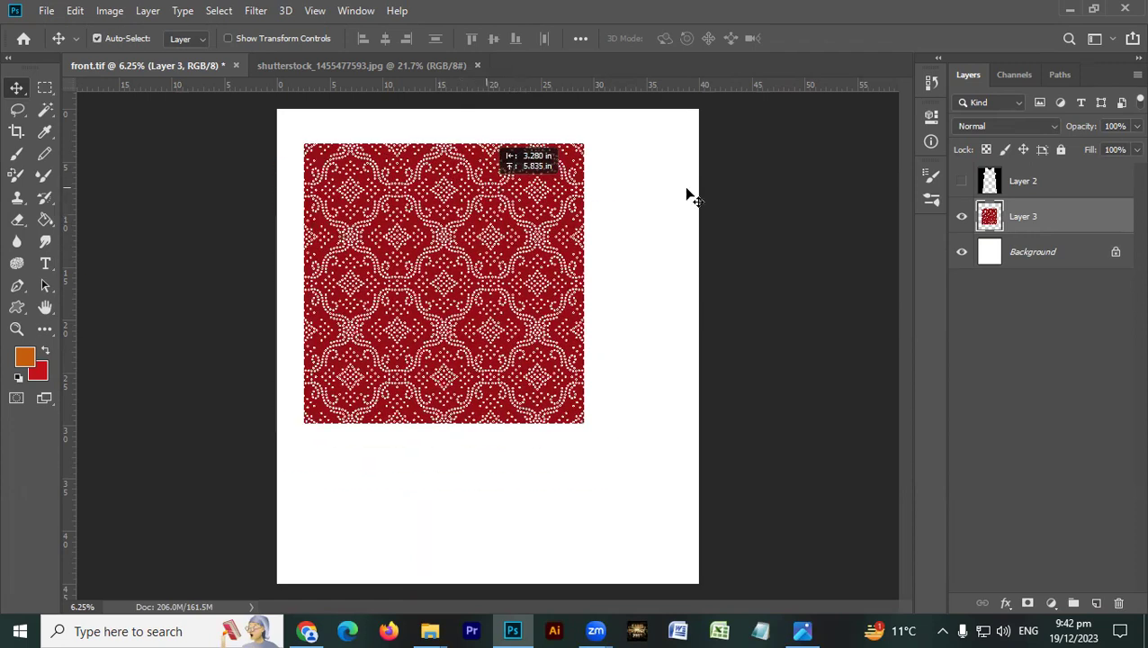
Hide the pattern layer and add a muted orange Solid Color fill layer above the Background.
left_click(960, 217)
left_click(1064, 252)
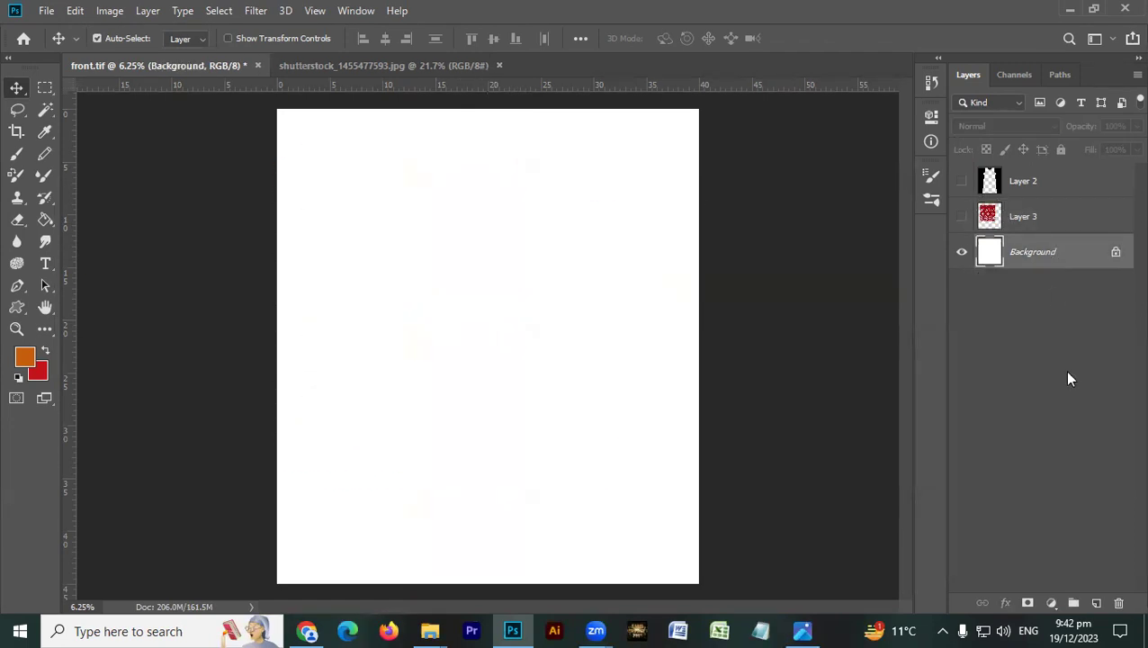
left_click(1052, 602)
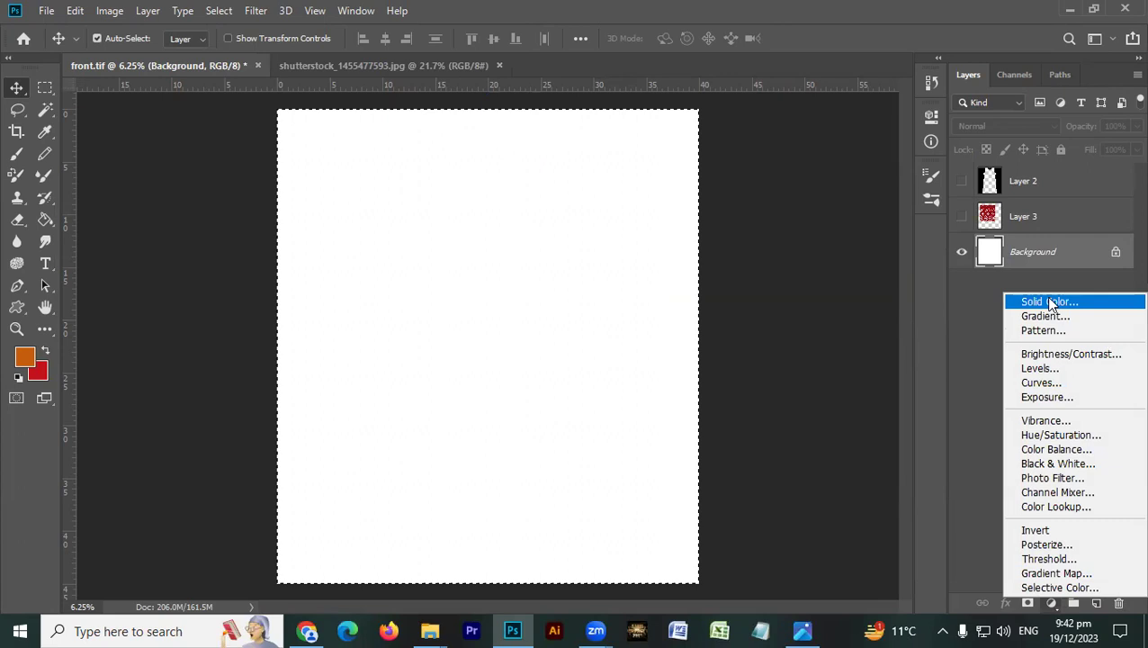
left_click(977, 301)
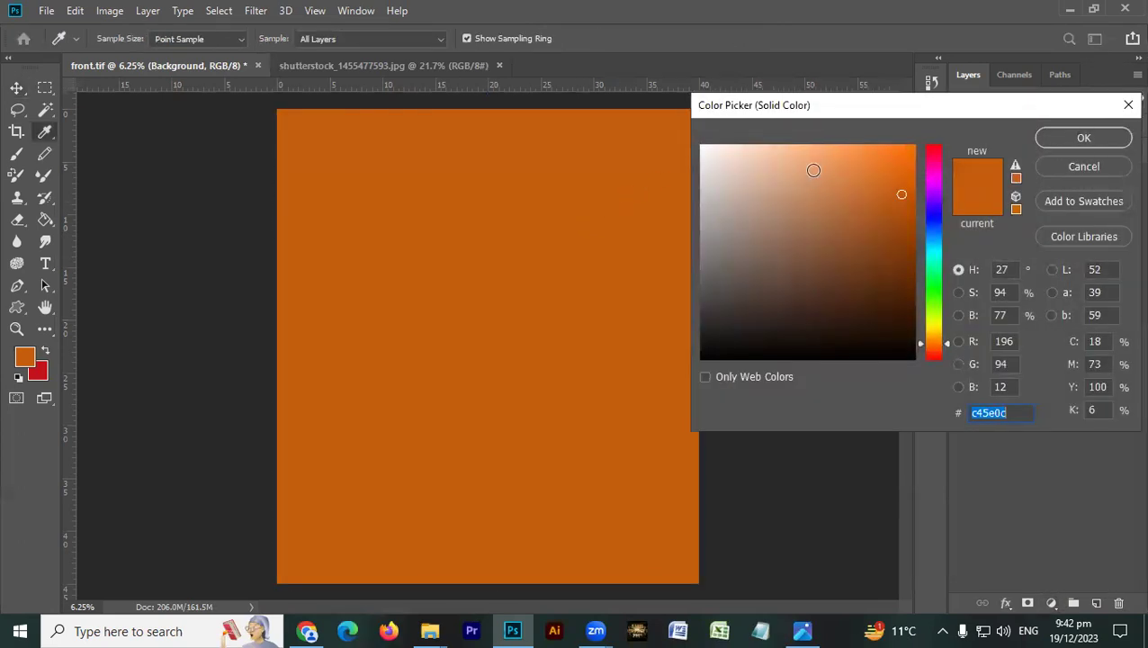
left_click(854, 181)
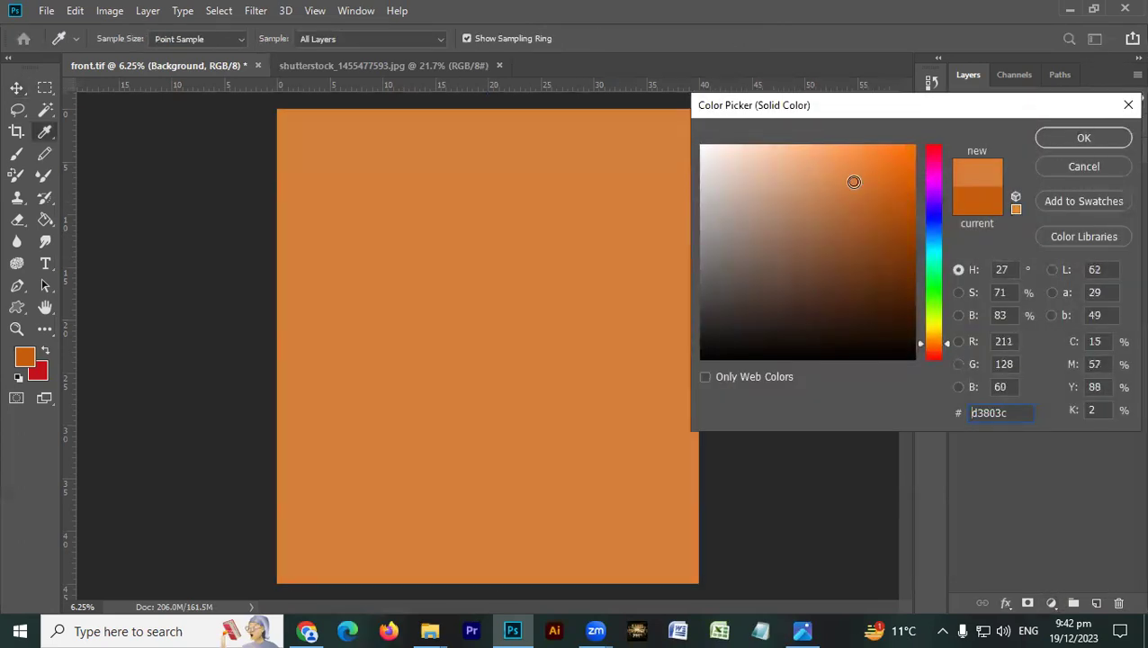
left_click_drag(849, 189, 865, 196)
left_click(1047, 135)
Show the pattern layer again and erase all its red background with the Magic Eraser at tolerance 32, non-contiguous.
left_click(1011, 223)
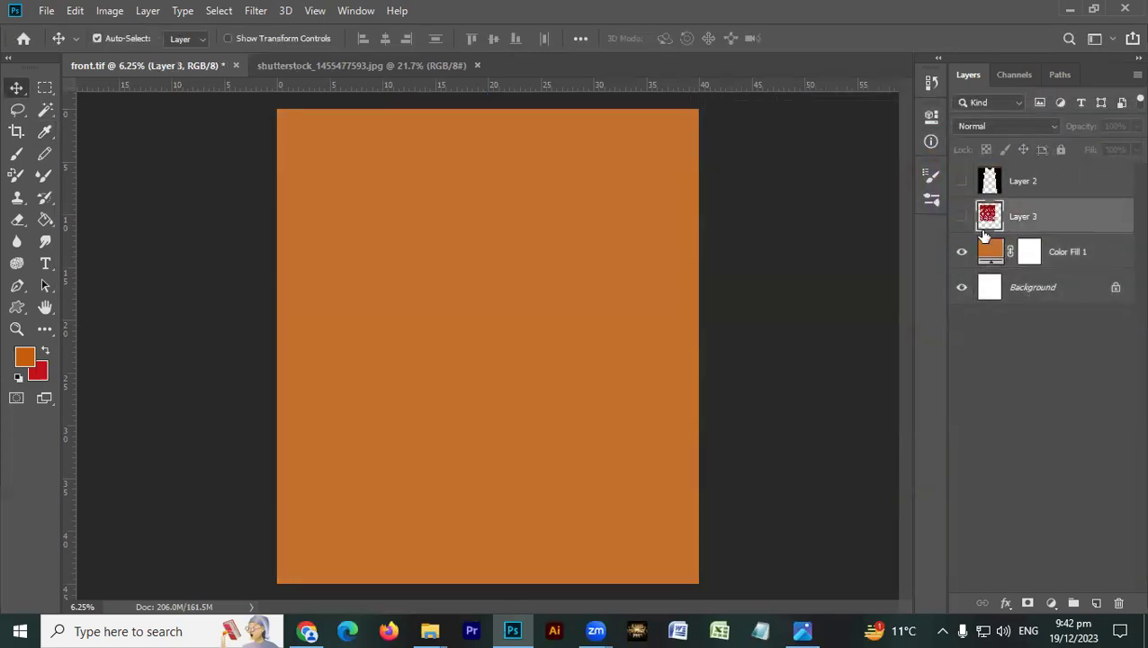
left_click(962, 217)
left_click(425, 259)
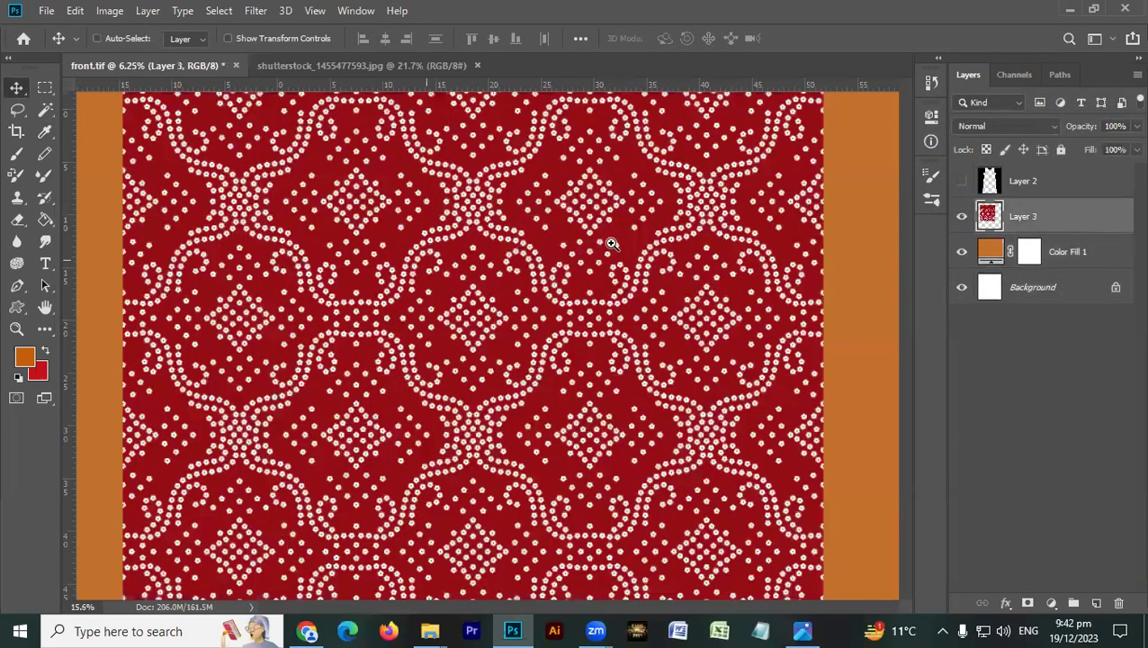
left_click(626, 245)
key("e")
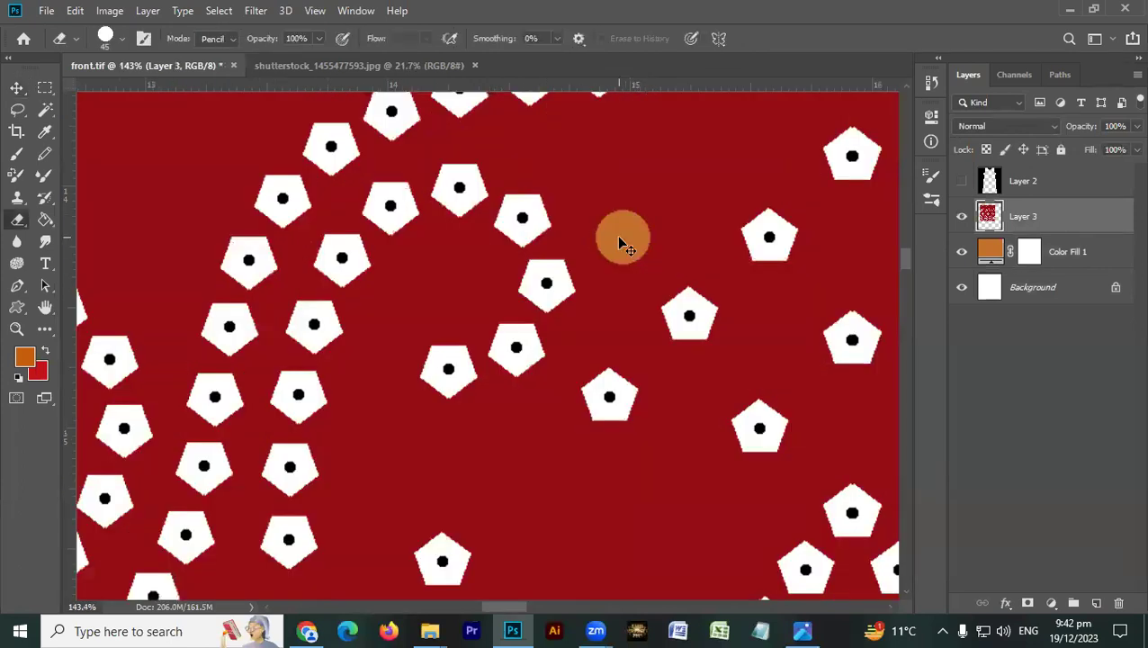
key("shift+e")
key("shift+e")
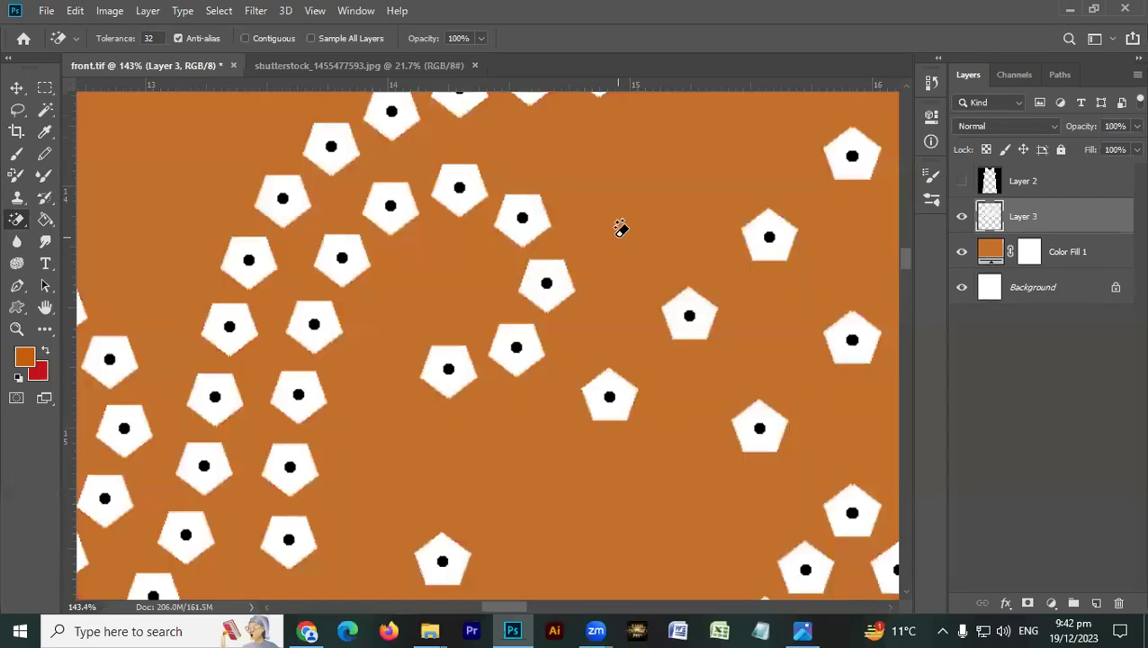
Move the white dotted pattern so that its side meets the canvas's left edge.
scroll(617, 243, "down", 5)
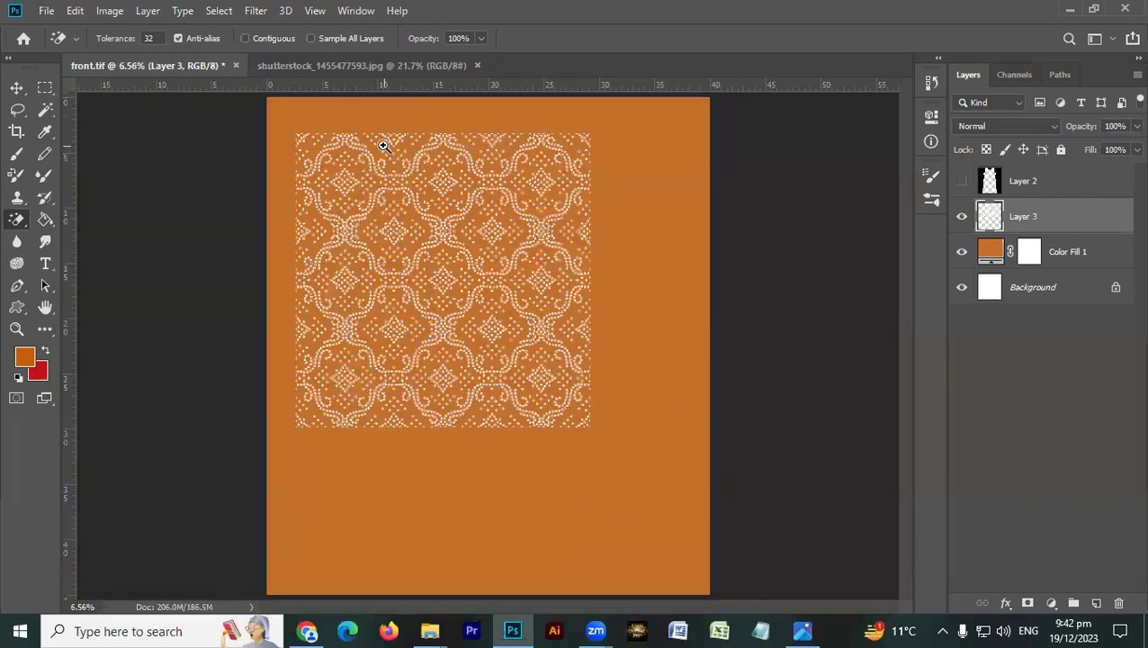
scroll(528, 151, "up", 4)
scroll(445, 162, "down", 3)
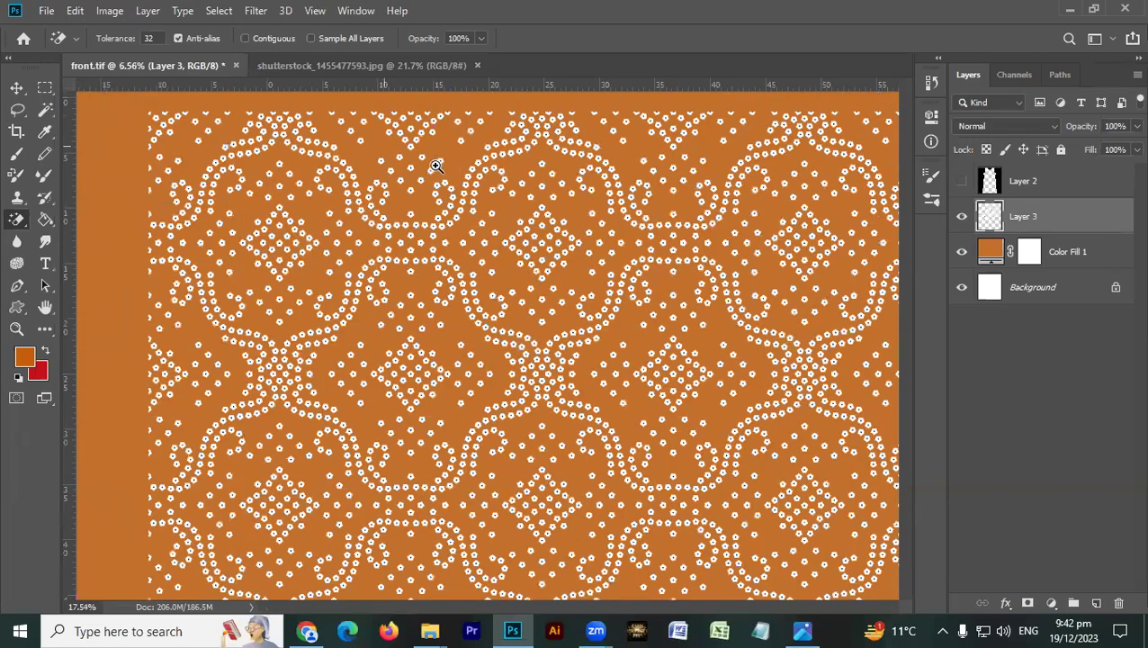
scroll(412, 169, "down", 2)
key("v")
left_click_drag(382, 178, 466, 146)
key("ctrl+z")
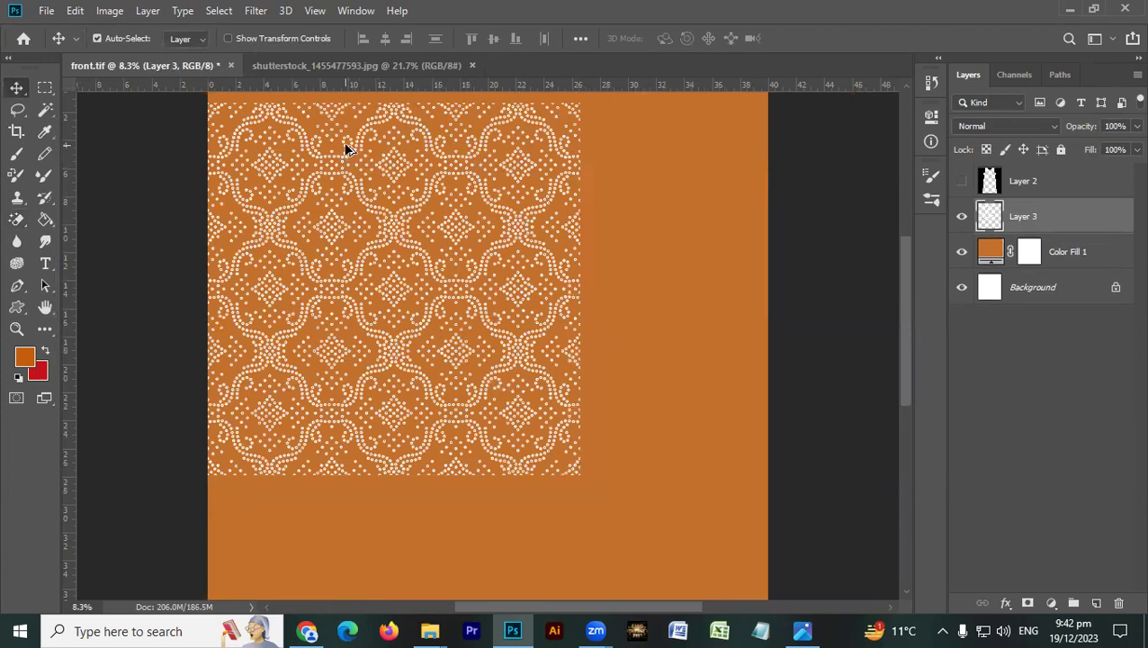
Duplicate the pattern sideways to cover the full canvas width and merge the copy with the original pattern layer.
mouse_move(720, 182)
left_mouse_down()
mouse_move(733, 179)
mouse_move(730, 167)
left_mouse_up()
scroll(653, 199, "up", 3)
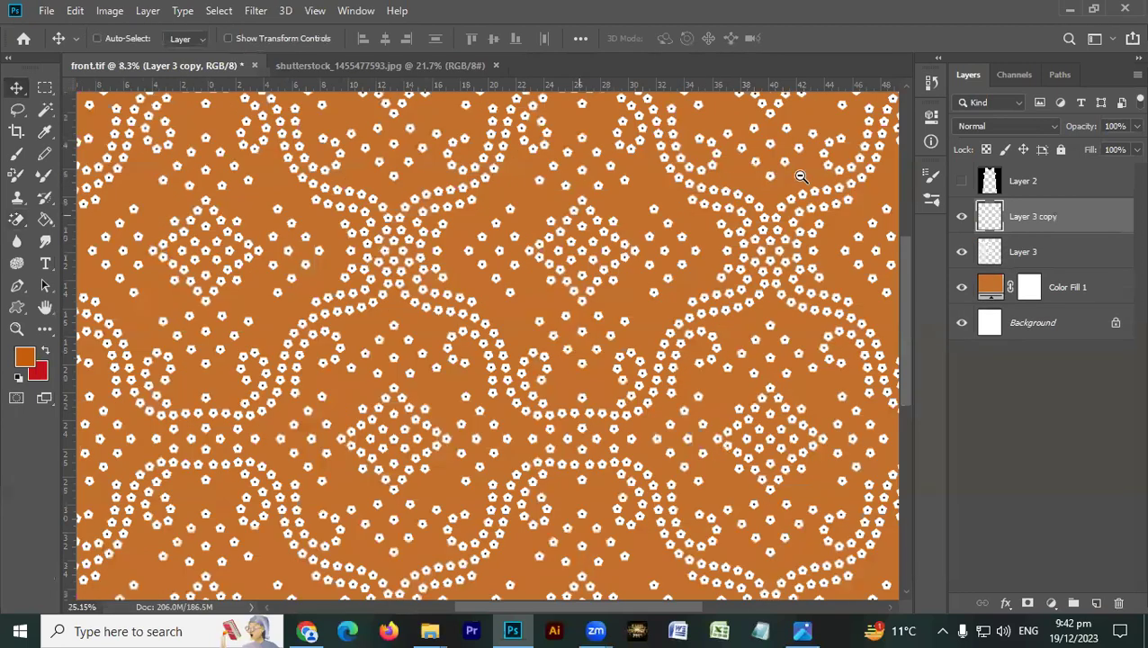
scroll(725, 192, "down", 4)
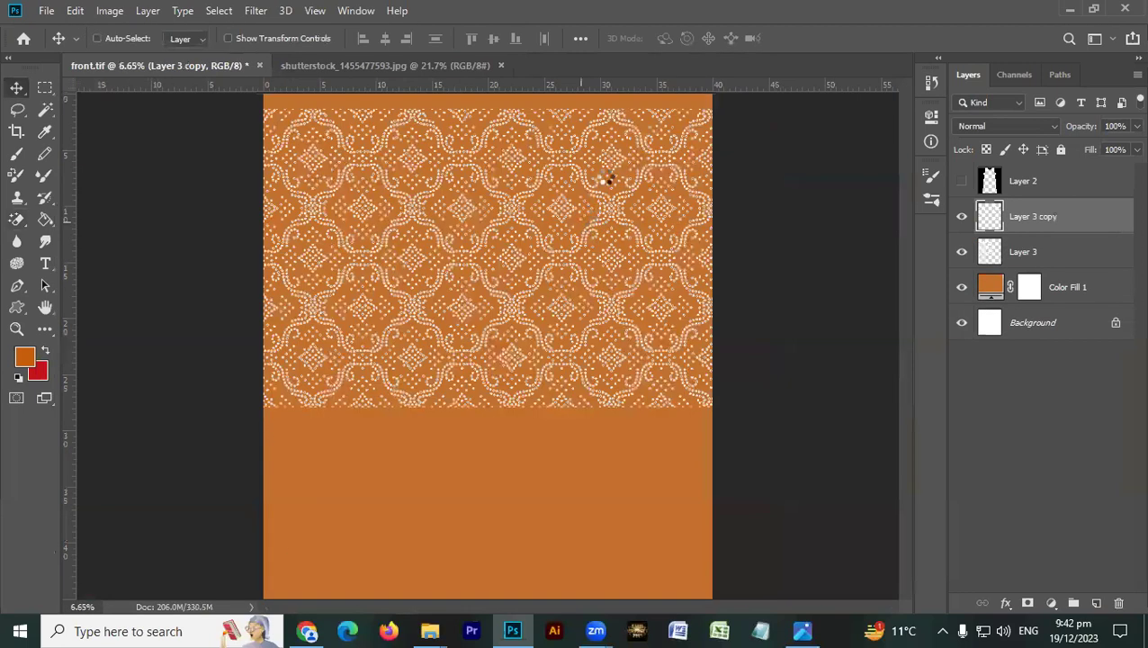
key("ctrl+e")
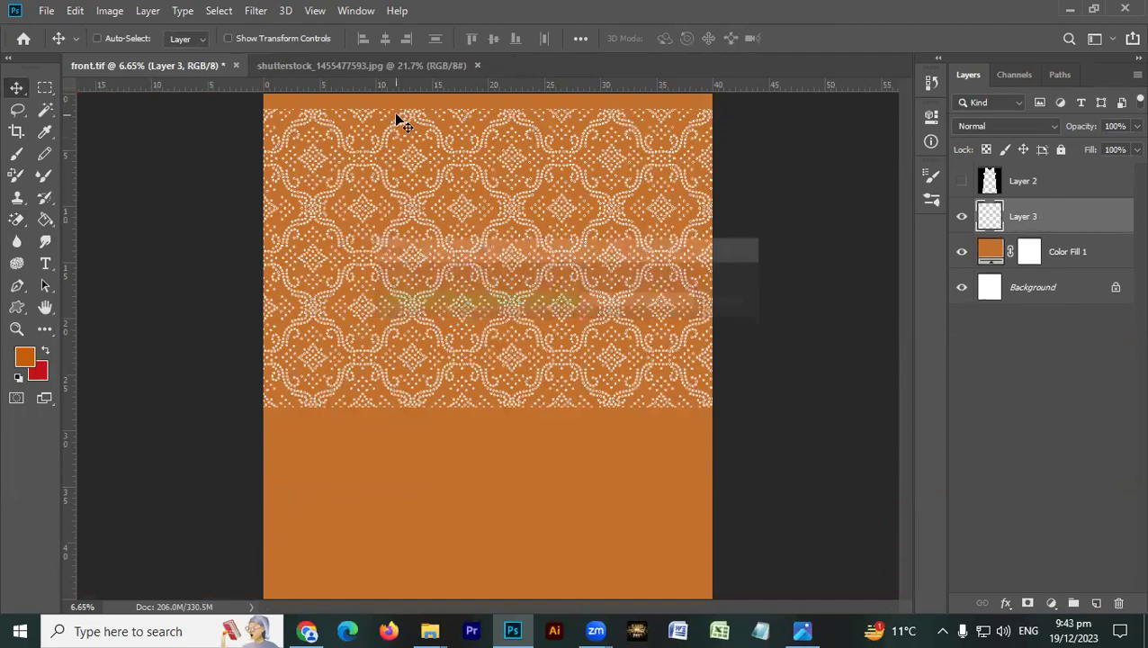
Align the merged pattern to the canvas's top edge and duplicate it downward to fill the rest of the canvas.
key("ctrl+a")
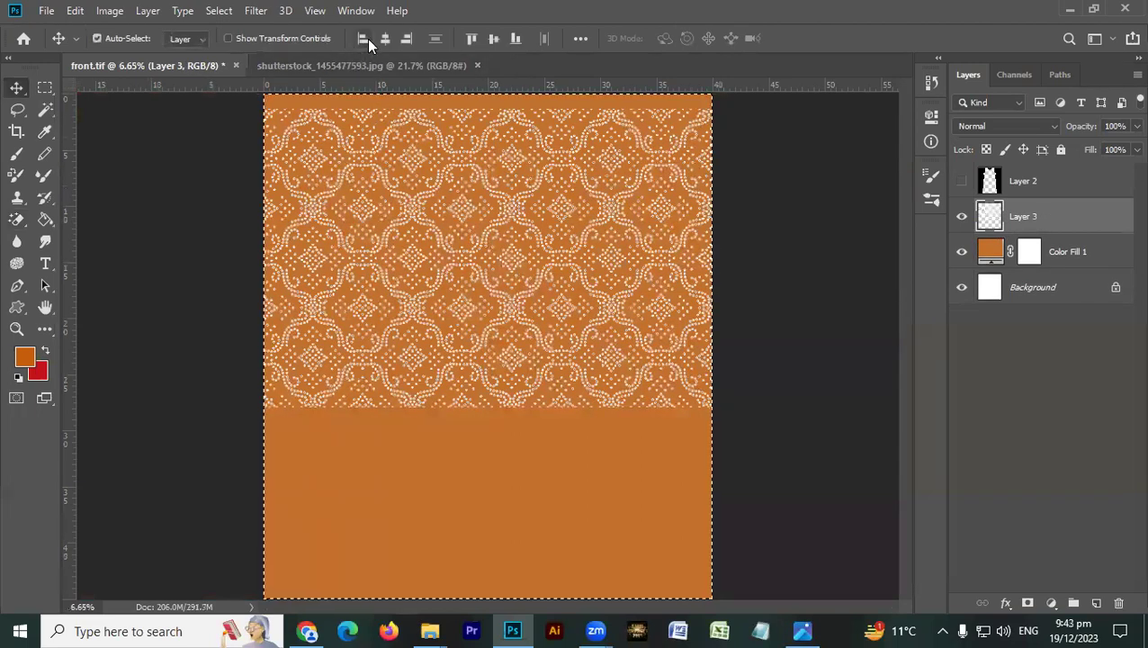
left_click(470, 39)
key("ctrl+d")
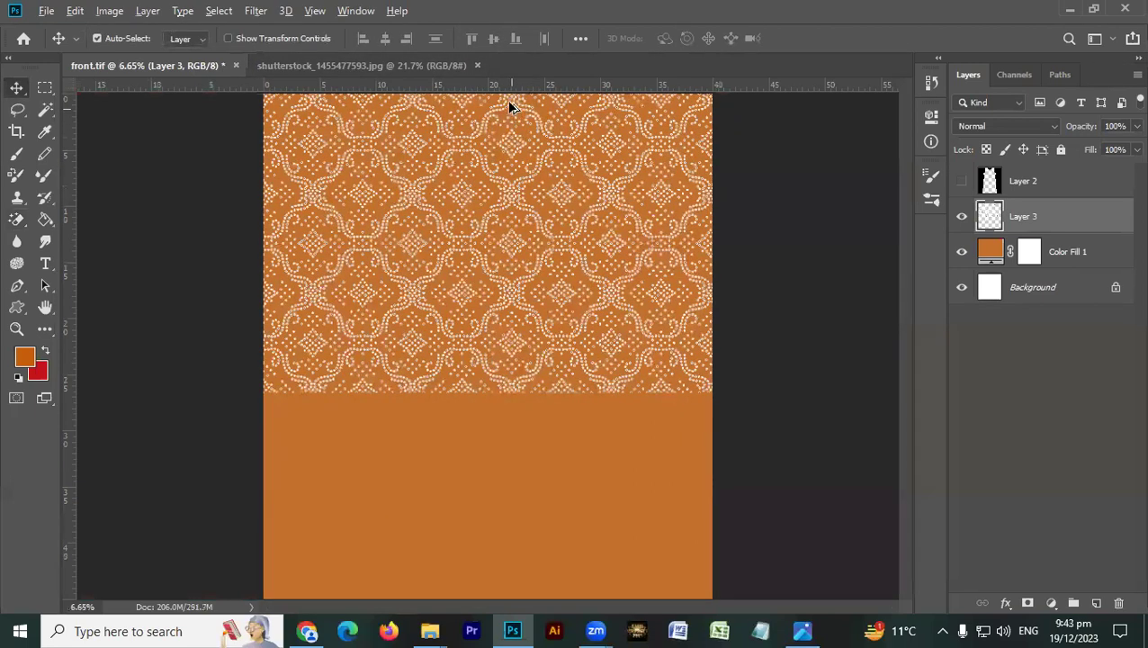
left_click_drag(510, 103, 505, 392)
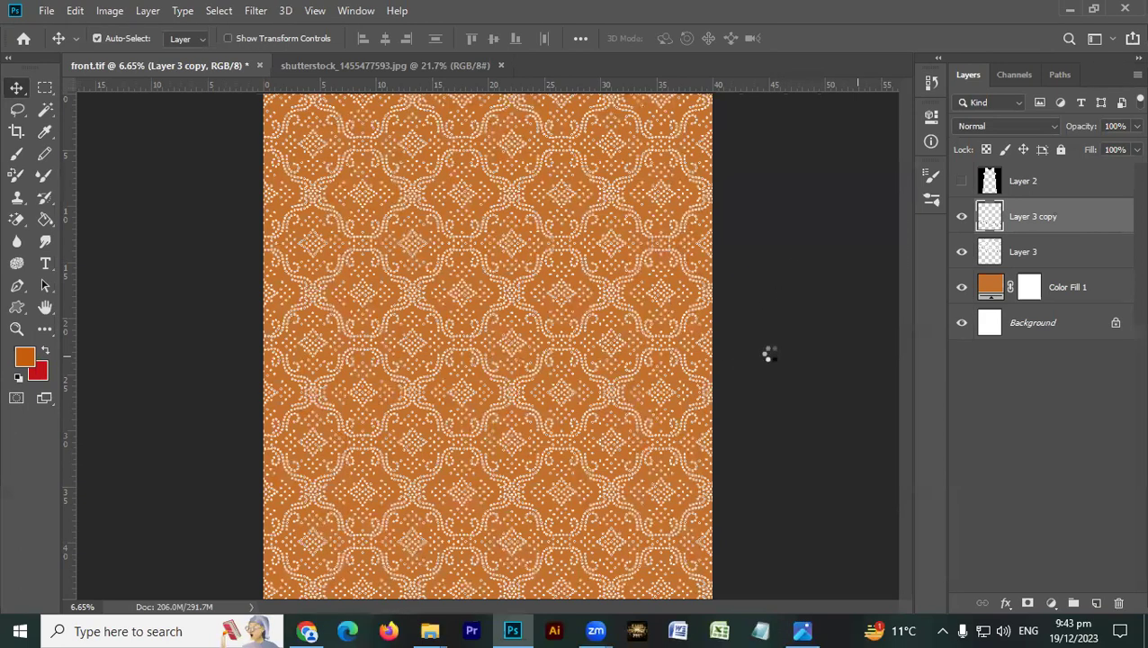
Switch to Chrome and browse the Pakistani salwar kameez catalogue on suratwholesaleshop.com for reference suits.
left_click(307, 630)
scroll(821, 261, "up", 1)
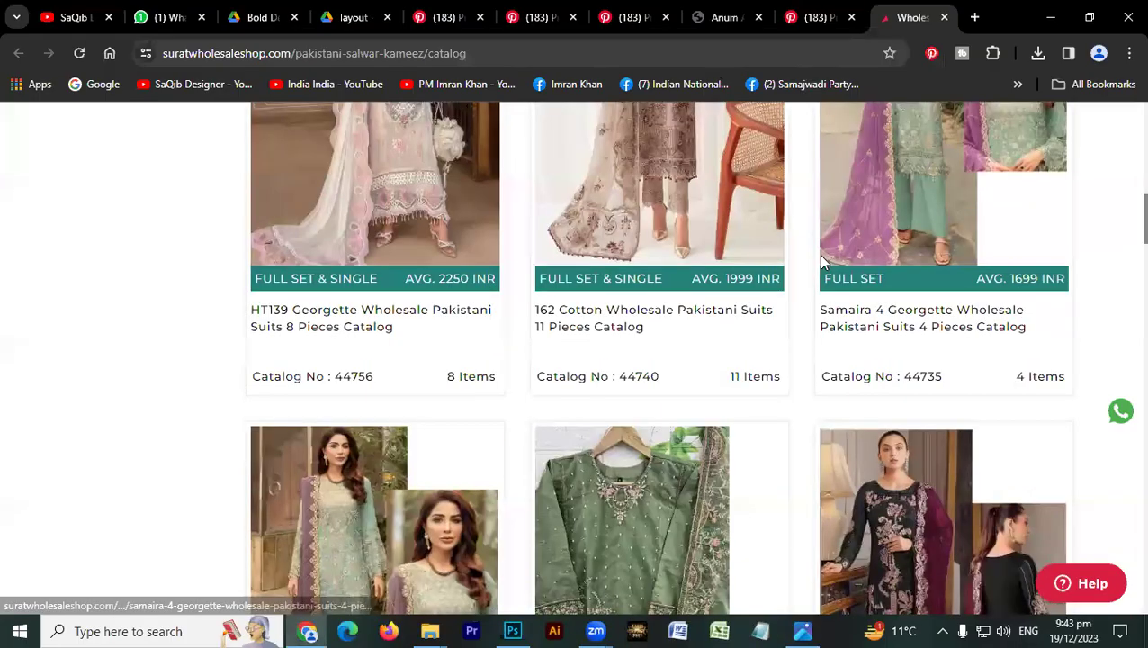
scroll(821, 261, "up", 10)
scroll(821, 261, "down", 6)
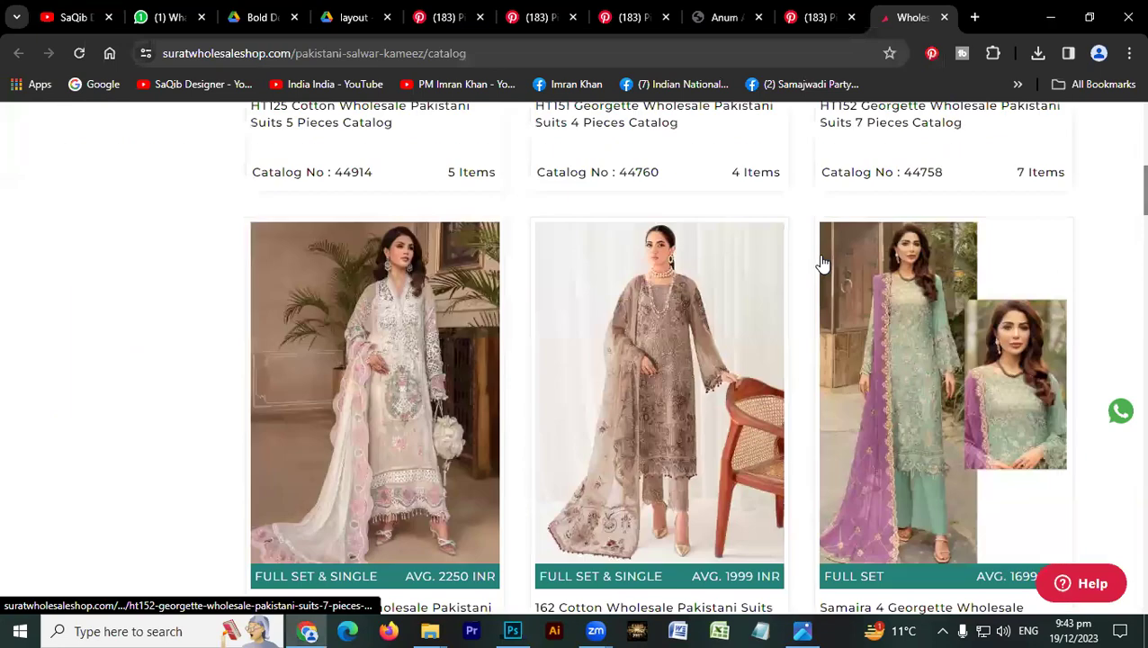
scroll(821, 261, "down", 5)
scroll(802, 263, "down", 5)
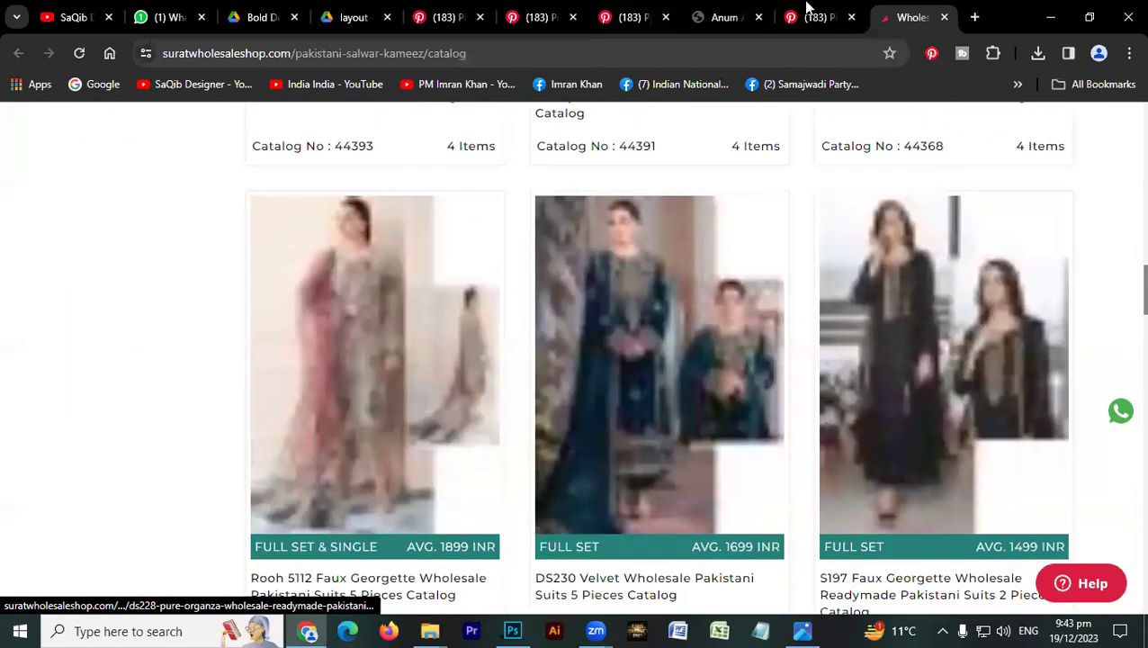
Go to the SuratWholesaleShop pin on Pinterest and advance its photos to the seated model in the black and pink chunri suit.
left_click(810, 15)
scroll(492, 296, "down", 3)
scroll(492, 297, "up", 2)
scroll(492, 297, "down", 1)
left_click(547, 309)
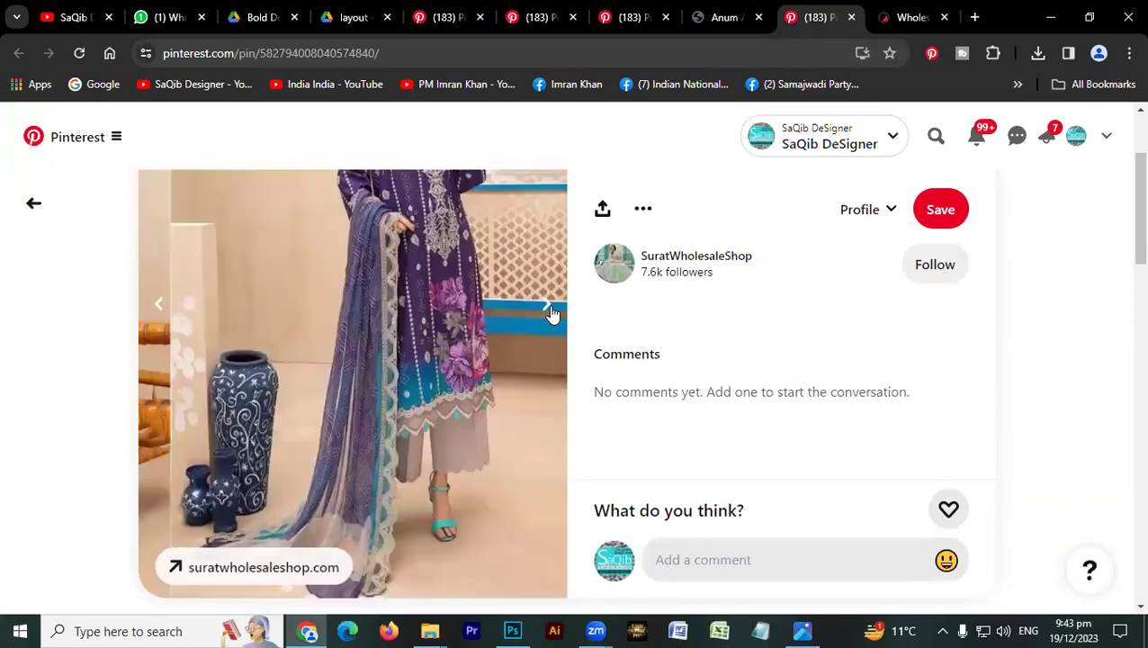
scroll(550, 314, "up", 1)
left_click(548, 401)
left_click(548, 401)
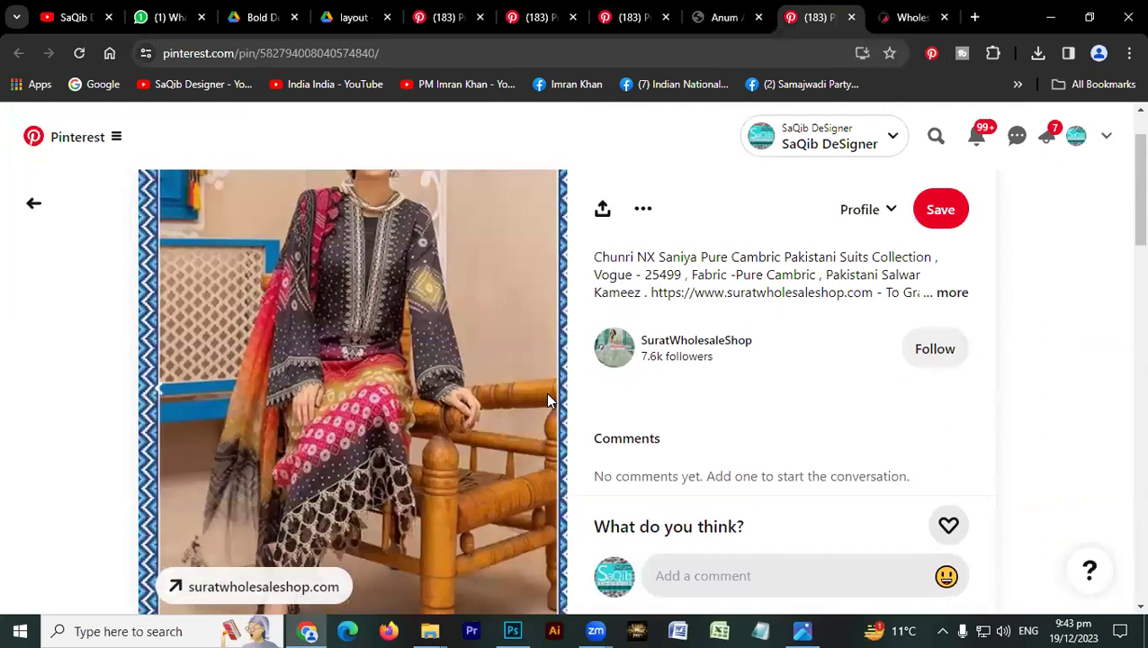
Save the chunri suit photo as a JPEG image in the chunri design folder.
right_click(325, 317)
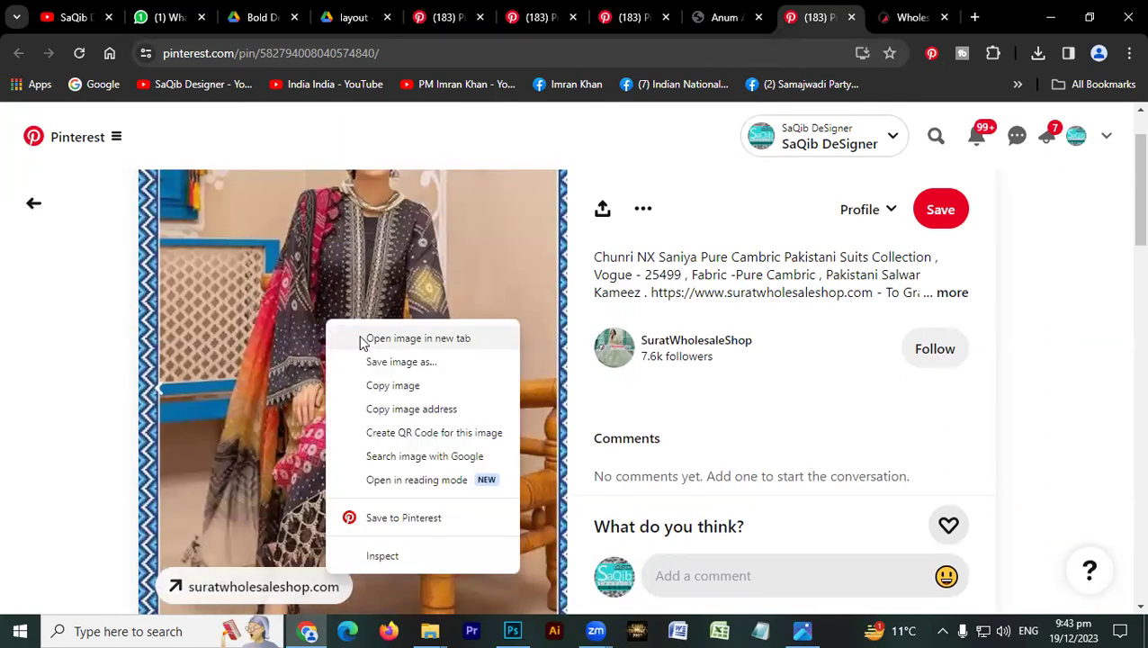
left_click(367, 364)
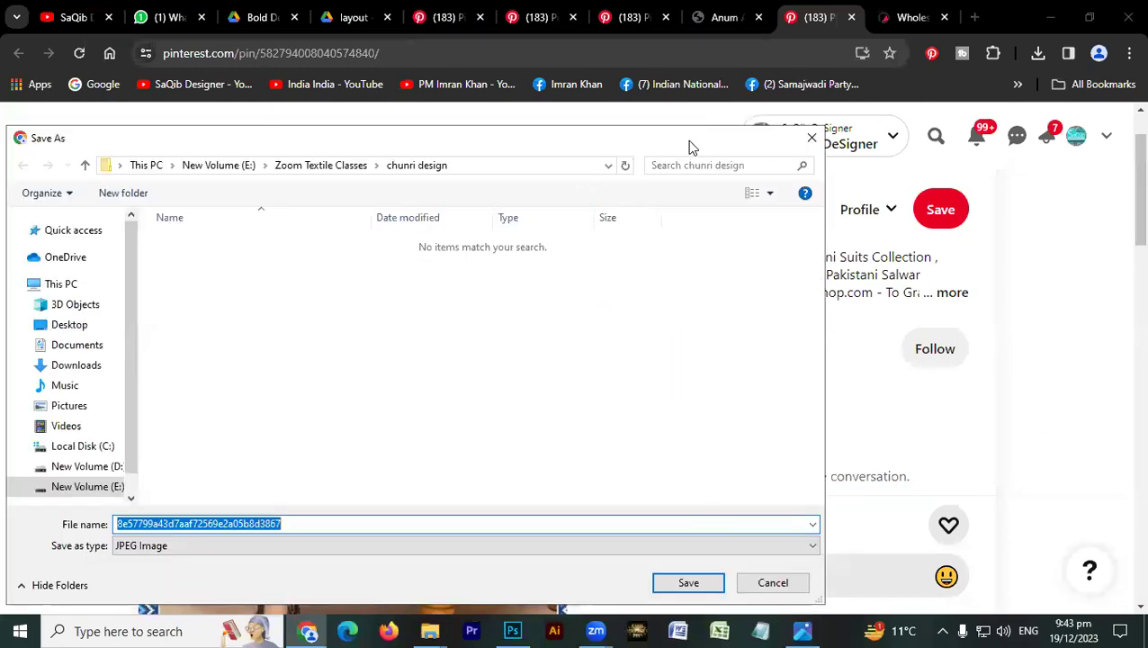
left_click_drag(687, 142, 734, 17)
left_click(741, 456)
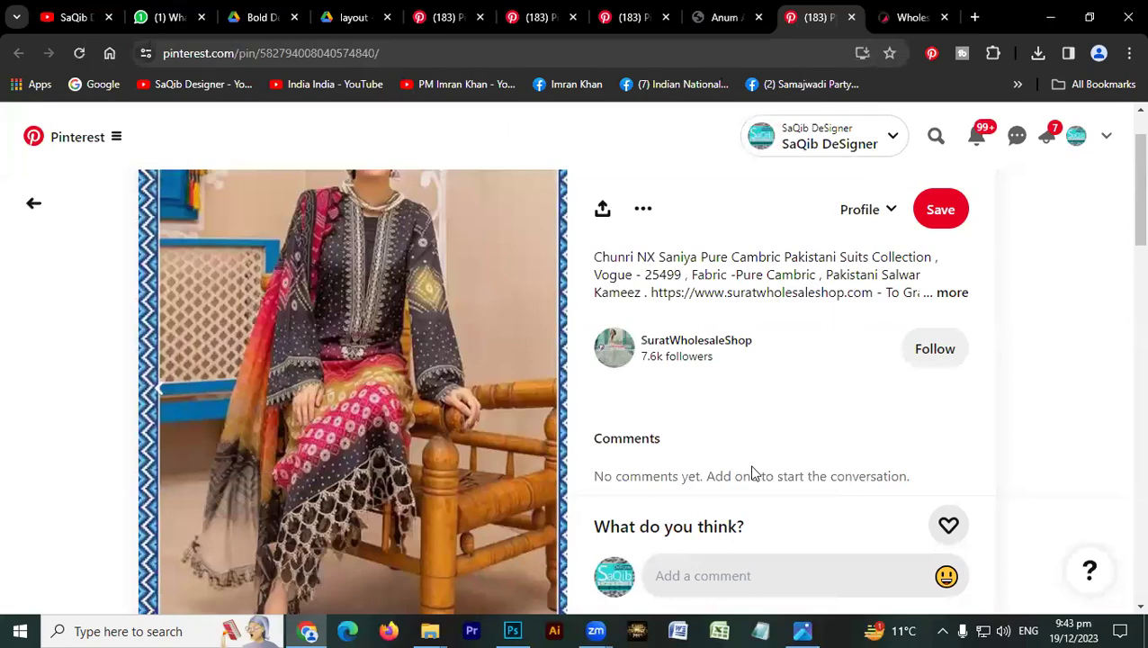
View the downloaded chunri suit photo in the image viewer and close it.
left_click(1040, 53)
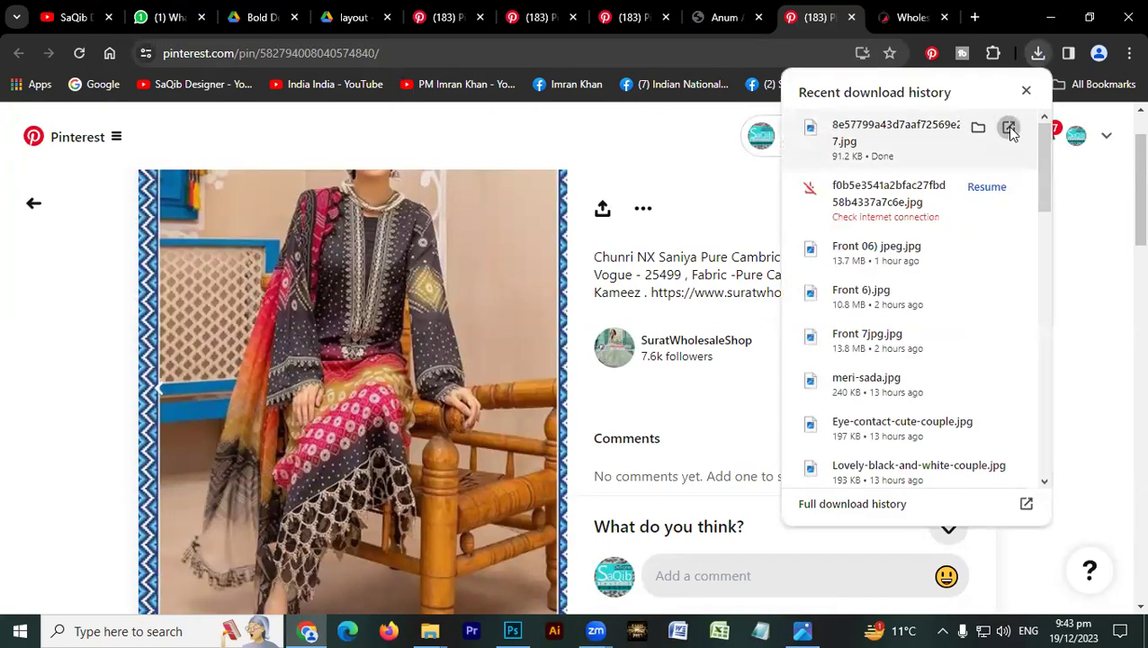
left_click(1008, 129)
left_click(1128, 13)
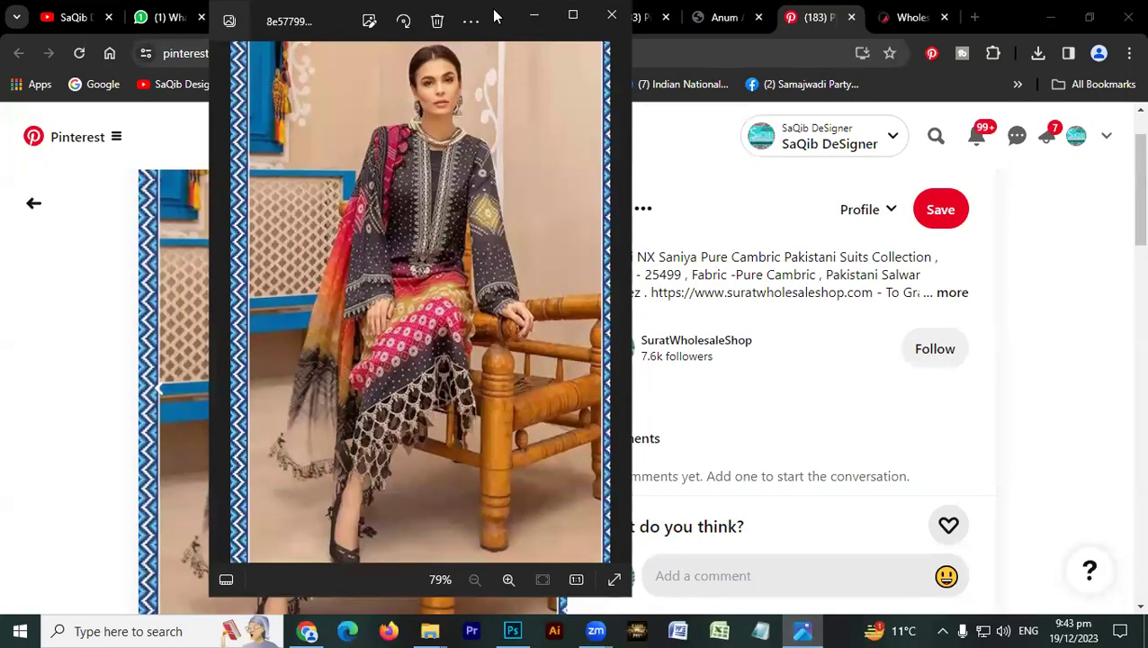
left_click(611, 15)
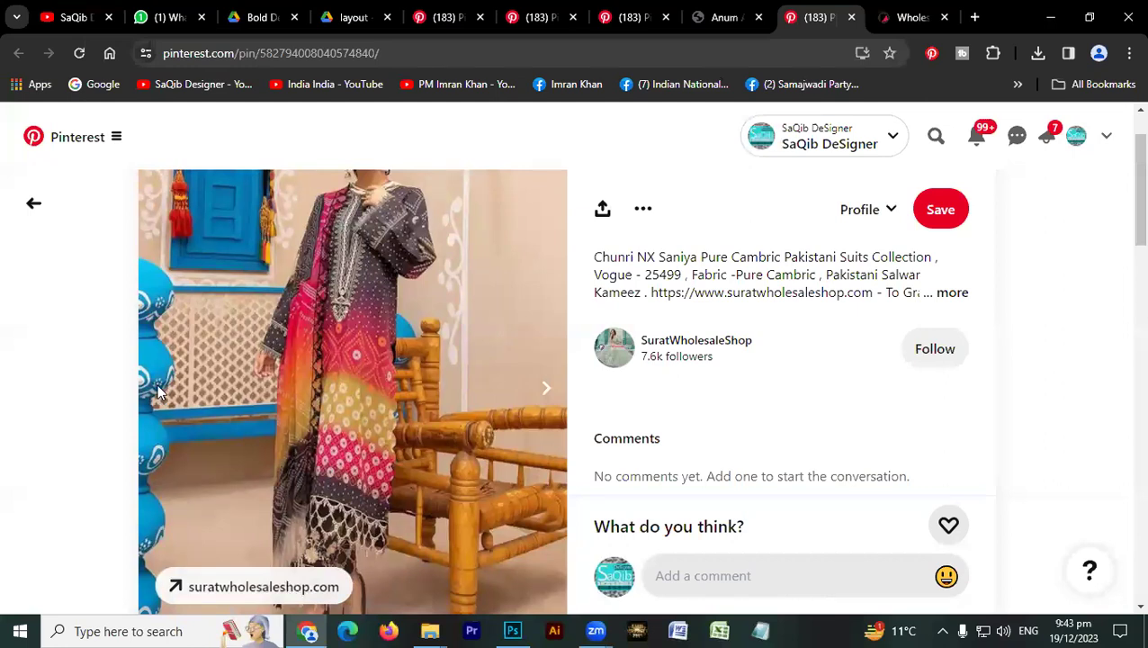
Switch to File Explorer, open the chunri design folder inside Zoom Textile Classes and select the saved suit photo.
mouse_move(430, 629)
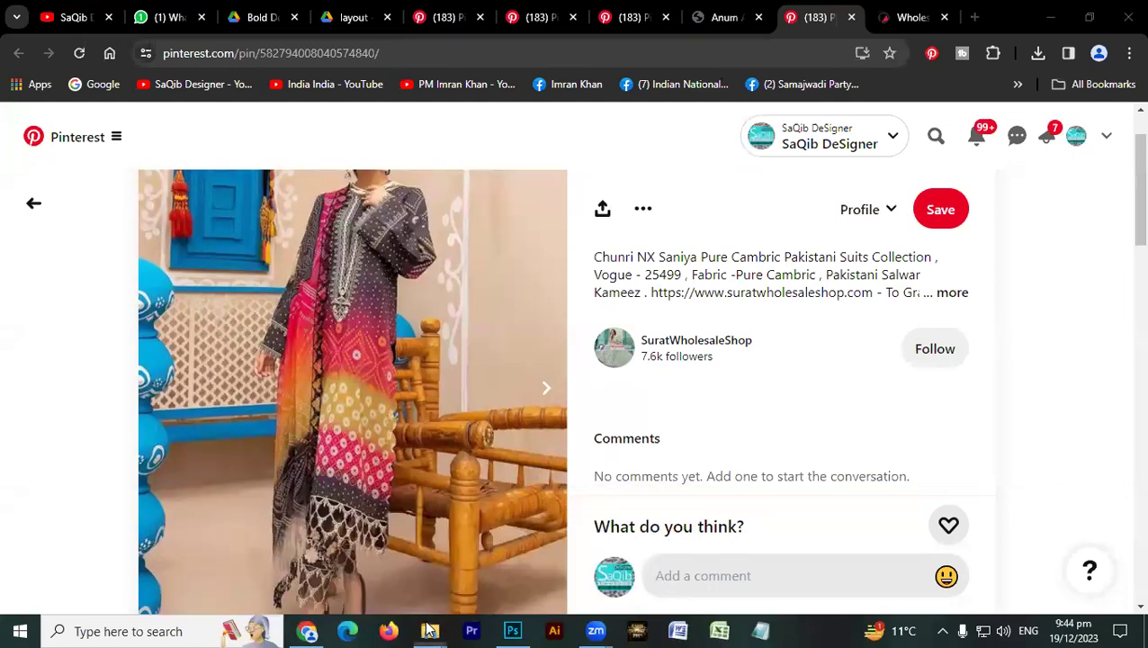
left_click(429, 630)
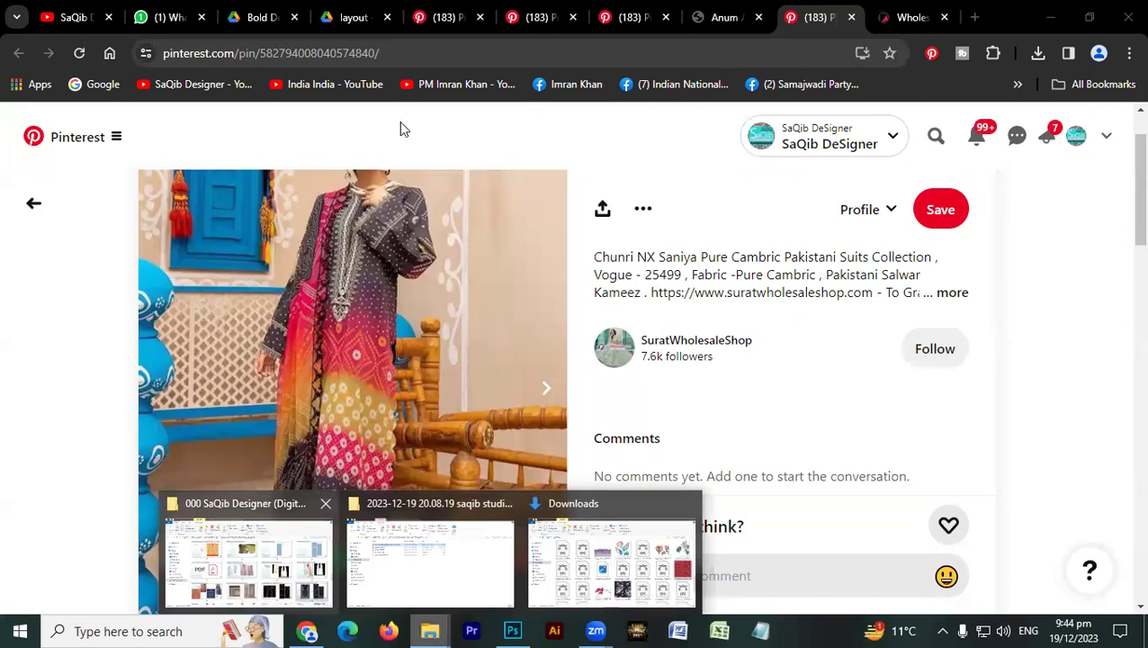
left_click(248, 559)
left_click(335, 131)
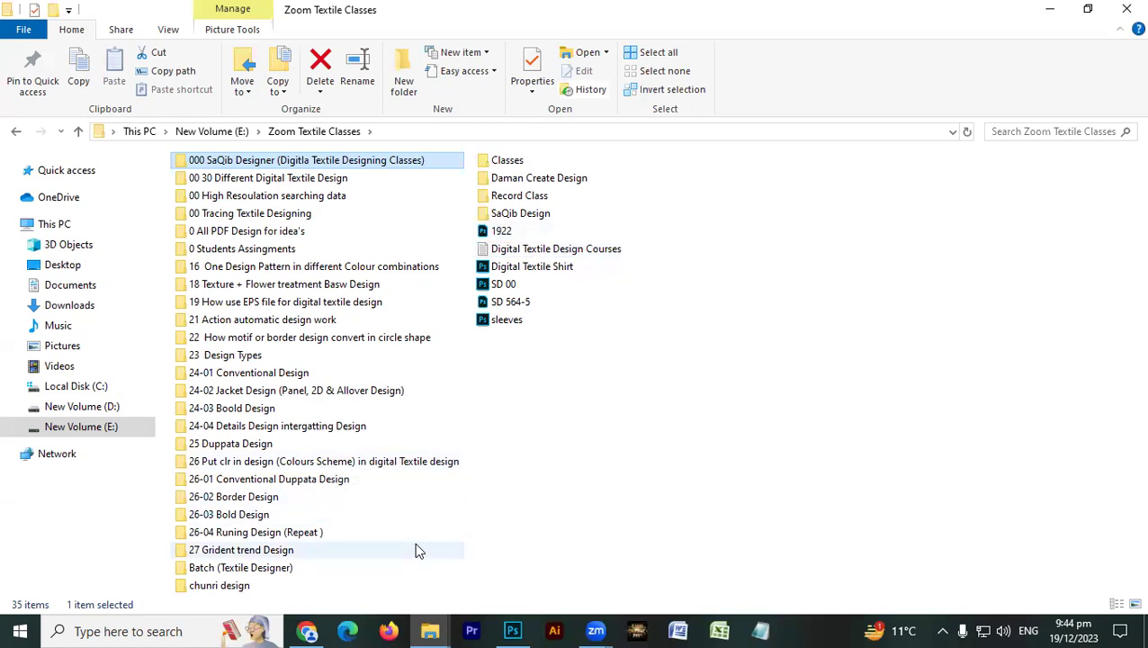
double_click(211, 586)
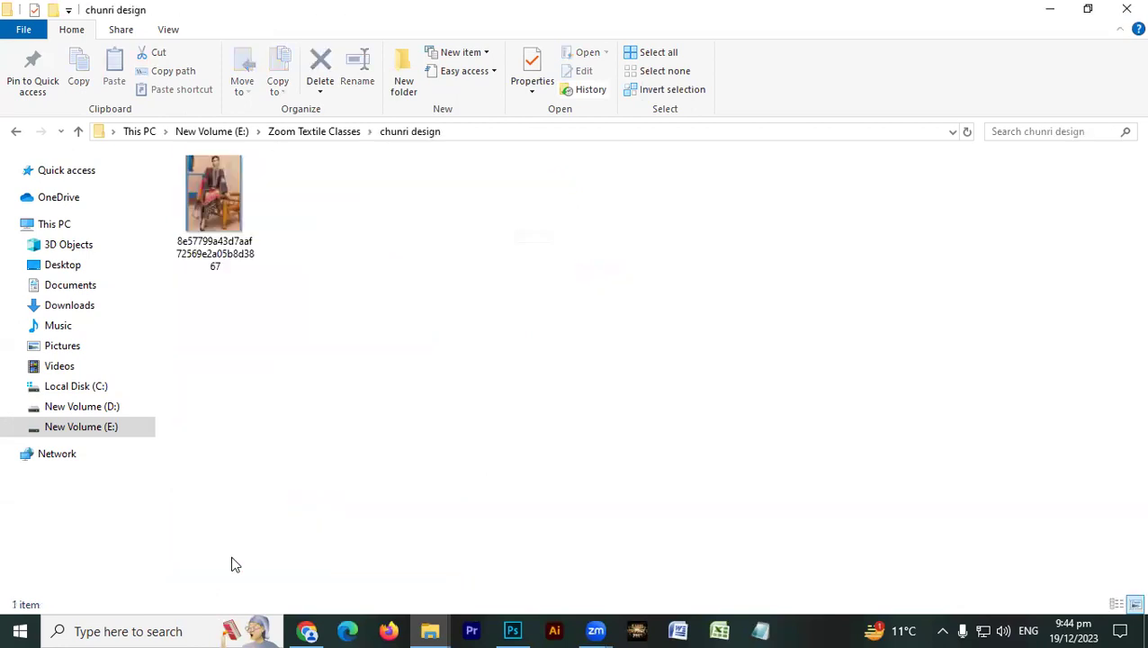
left_click(201, 222)
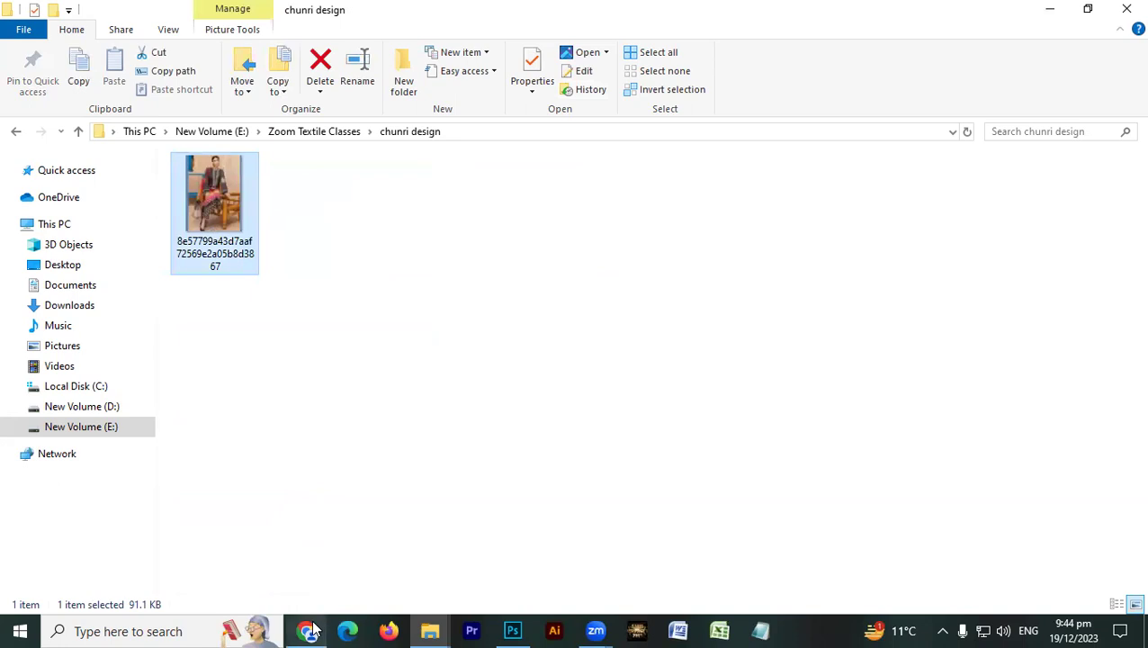
Return to Chrome and save the Pinterest photo of the standing model in the chunri suit to the chunri design folder.
left_click(307, 630)
right_click(374, 367)
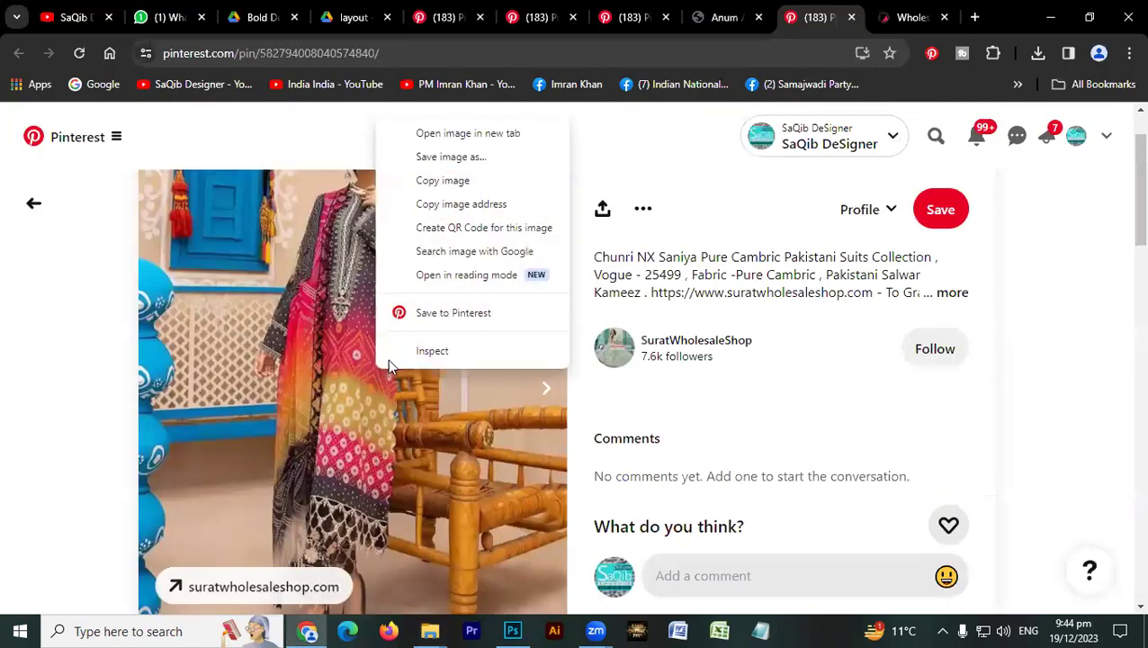
left_click(449, 159)
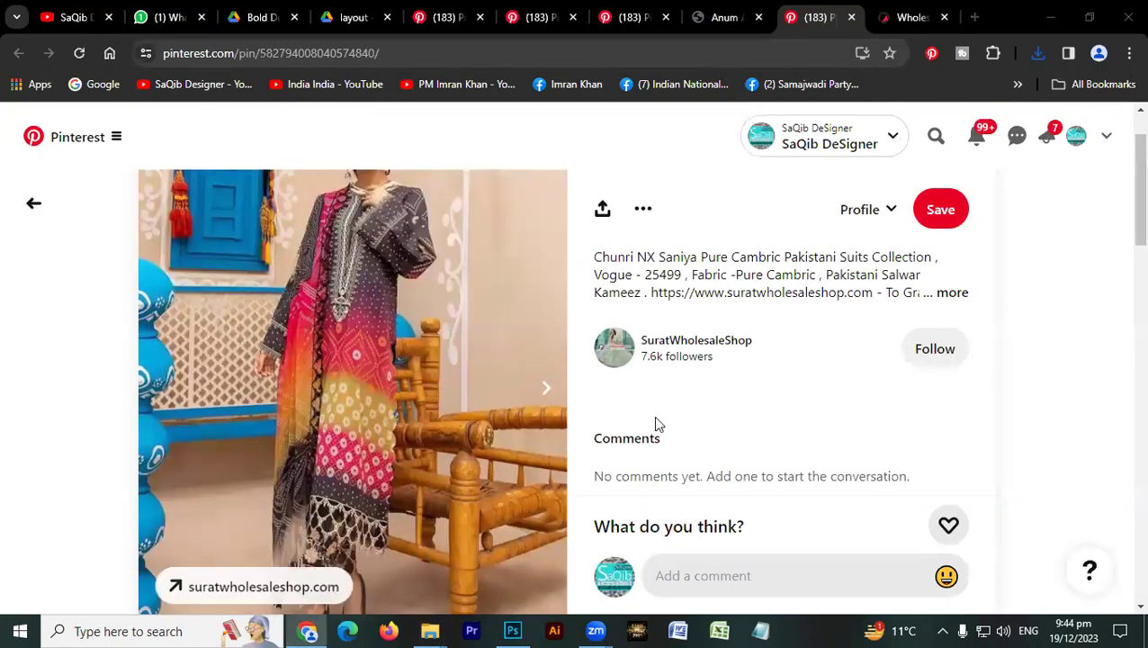
left_click(740, 461)
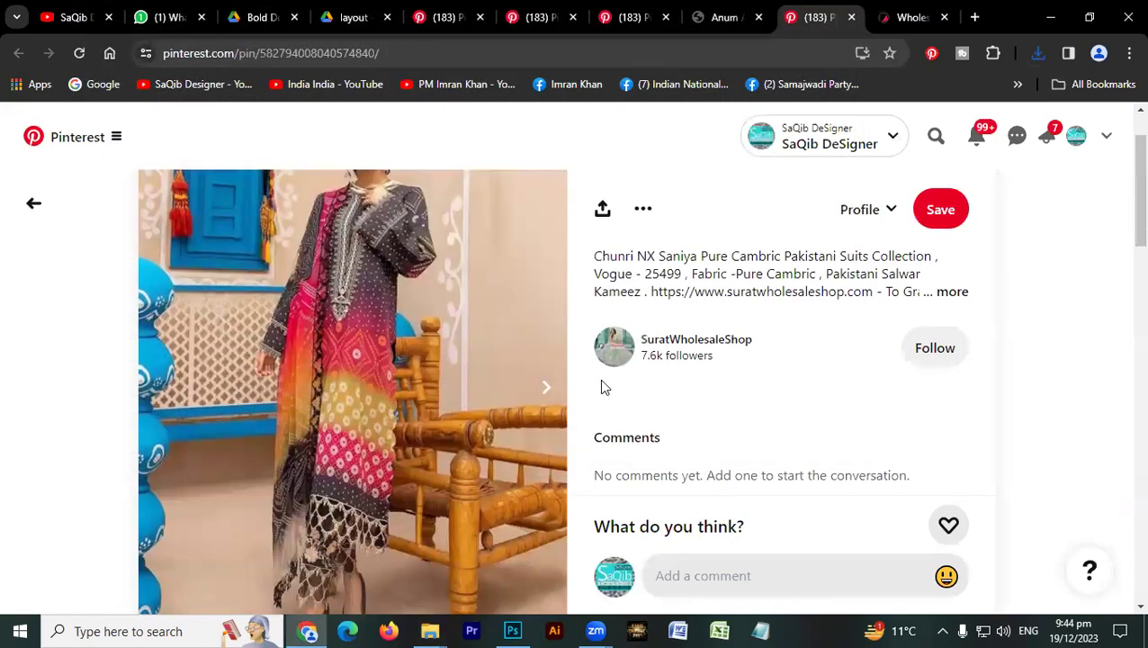
Browse the related Pakistani suit pins on Pinterest for further chunri references.
scroll(600, 387, "down", 10)
scroll(601, 380, "down", 7)
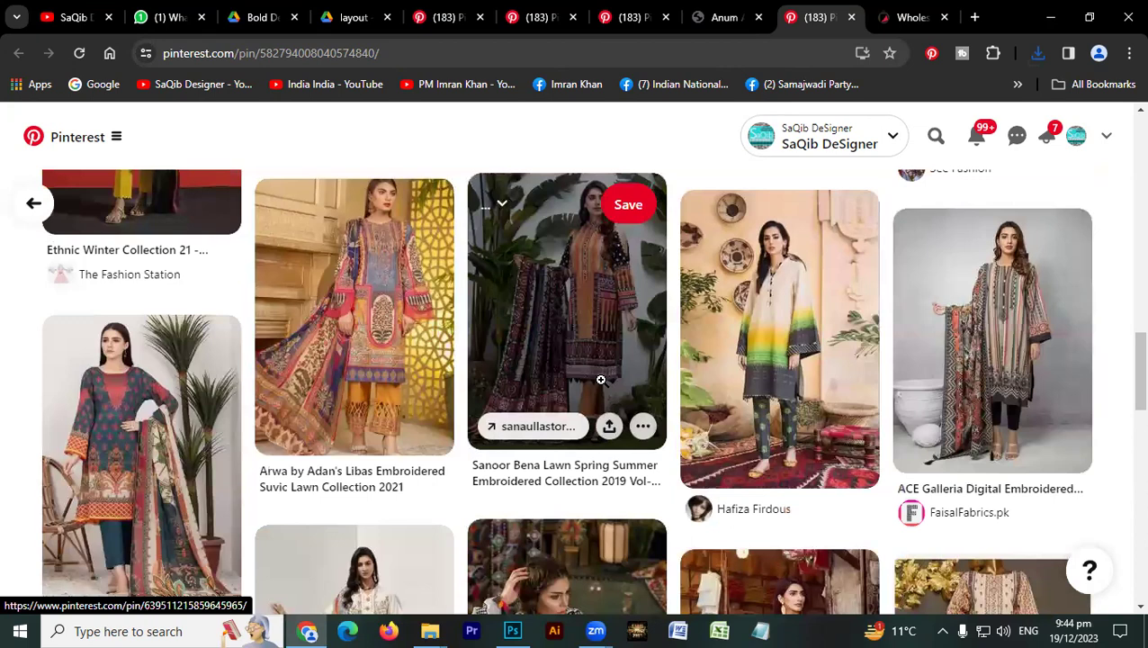
scroll(599, 387, "down", 5)
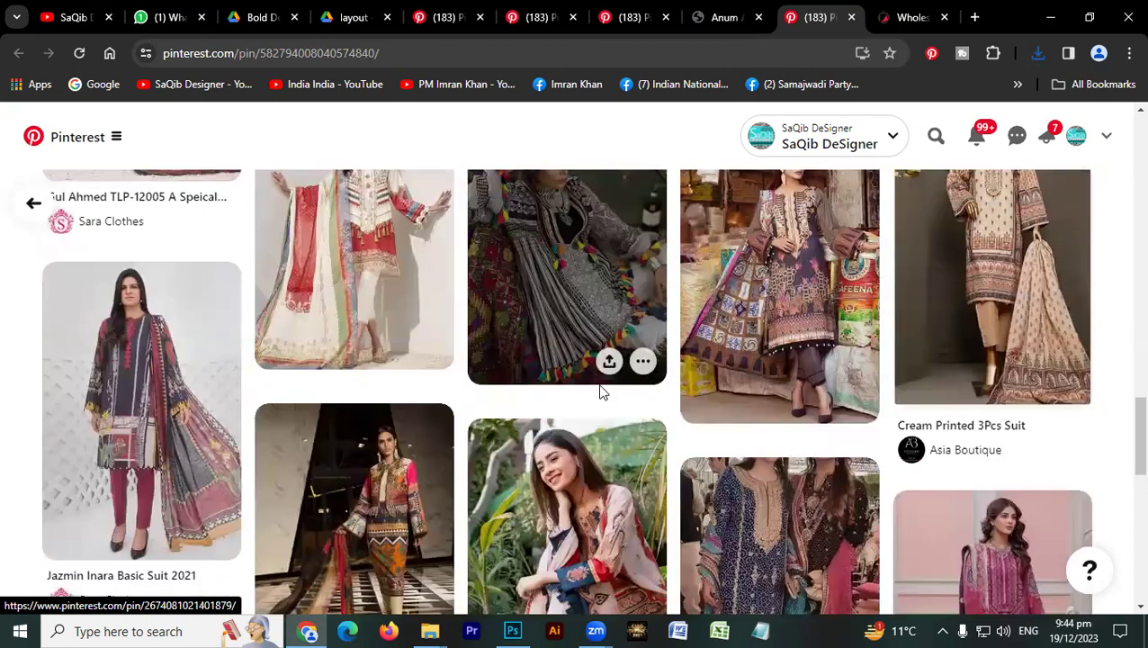
scroll(599, 384, "down", 3)
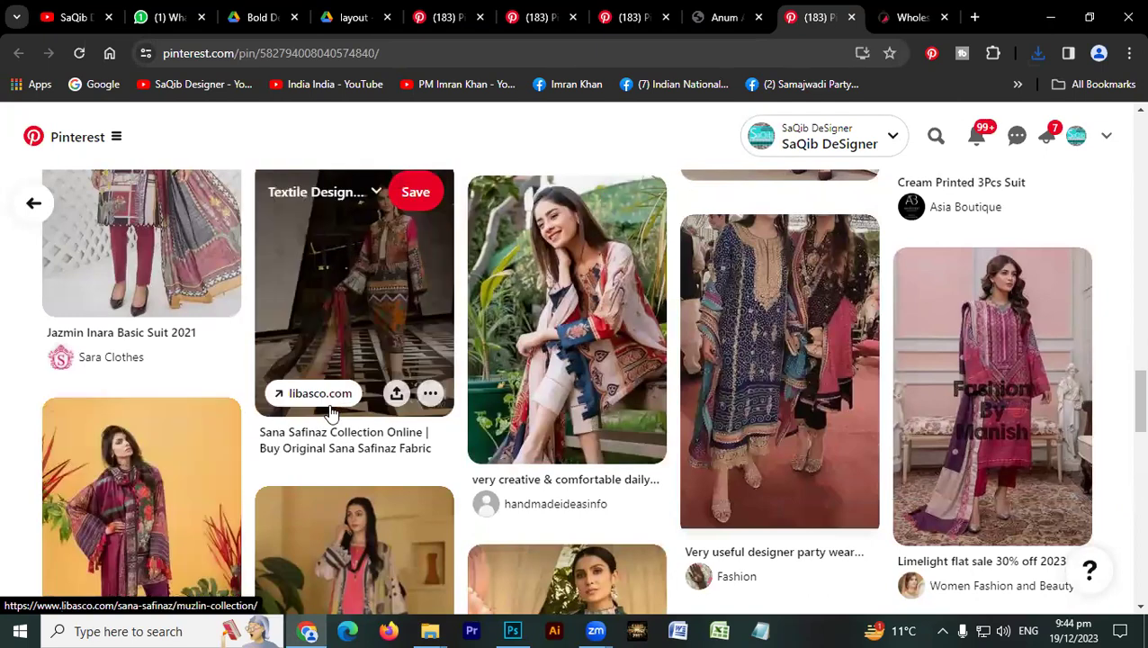
scroll(378, 452, "down", 5)
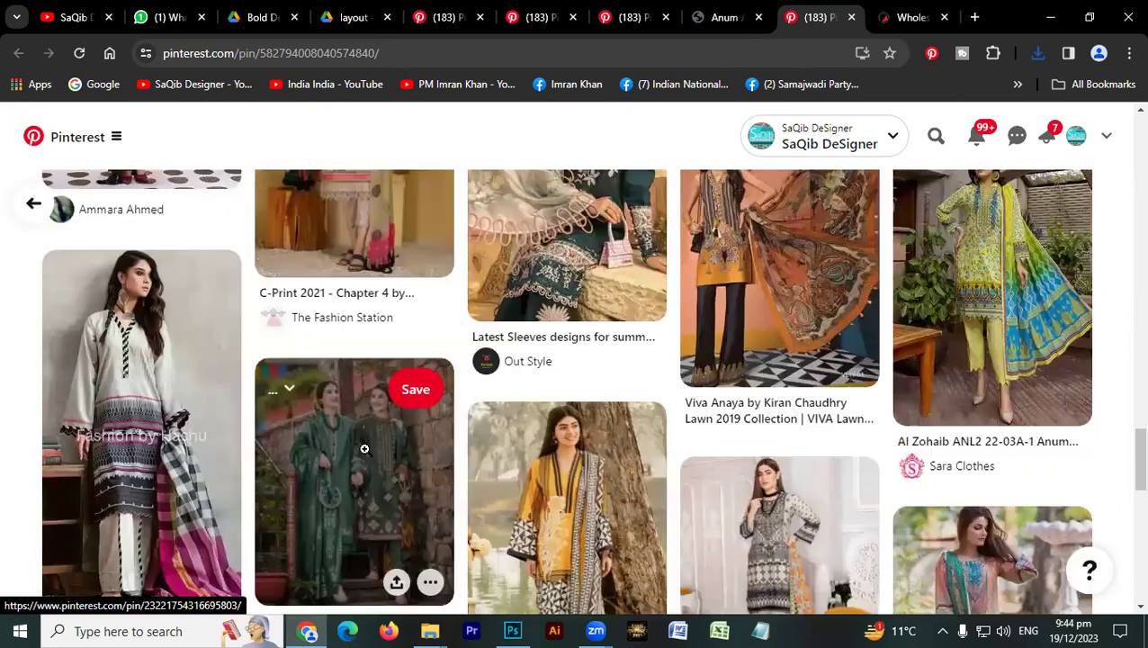
scroll(364, 449, "down", 2)
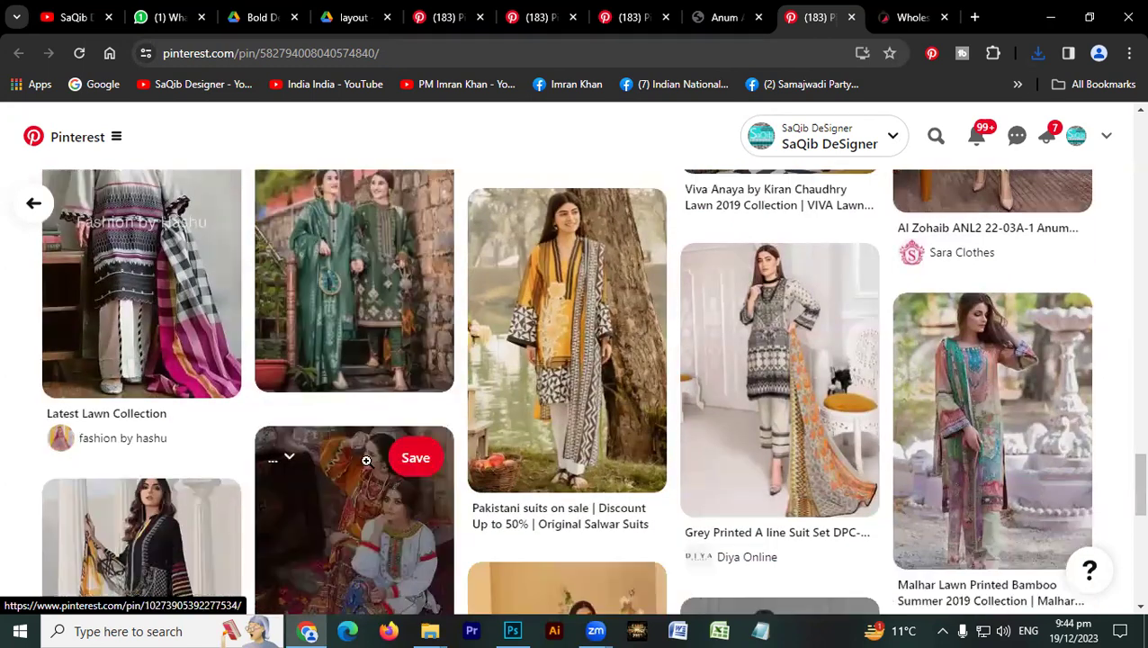
scroll(353, 449, "down", 1)
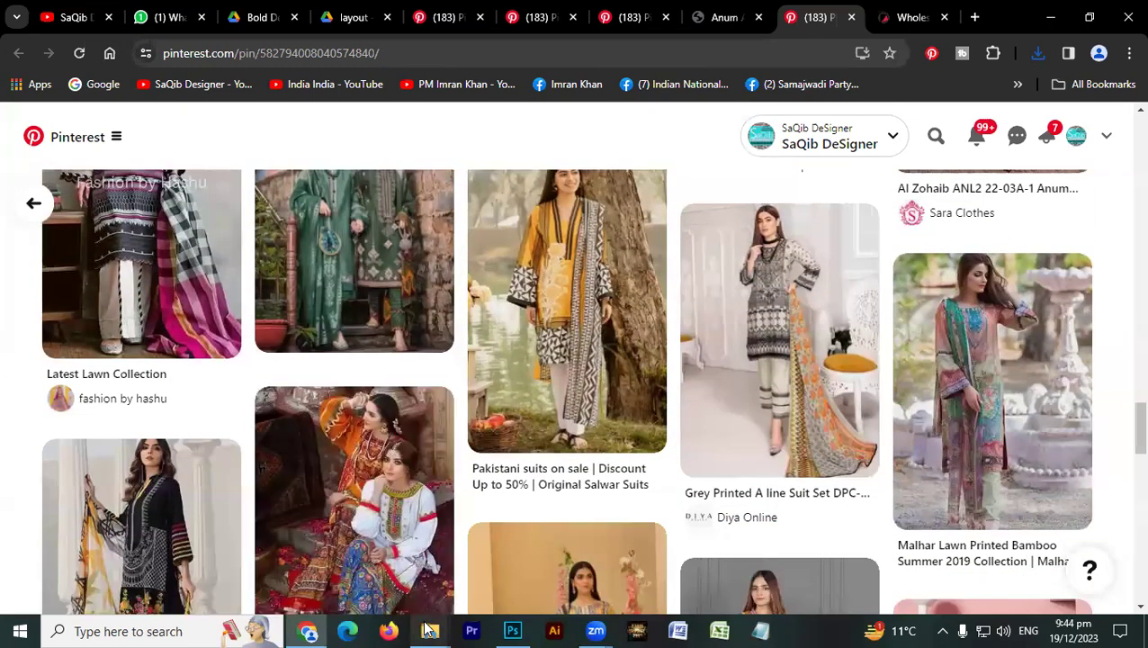
Switch to the chunri design folder and try to bring the standing model's photo into Photoshop.
mouse_move(429, 629)
left_click(260, 581)
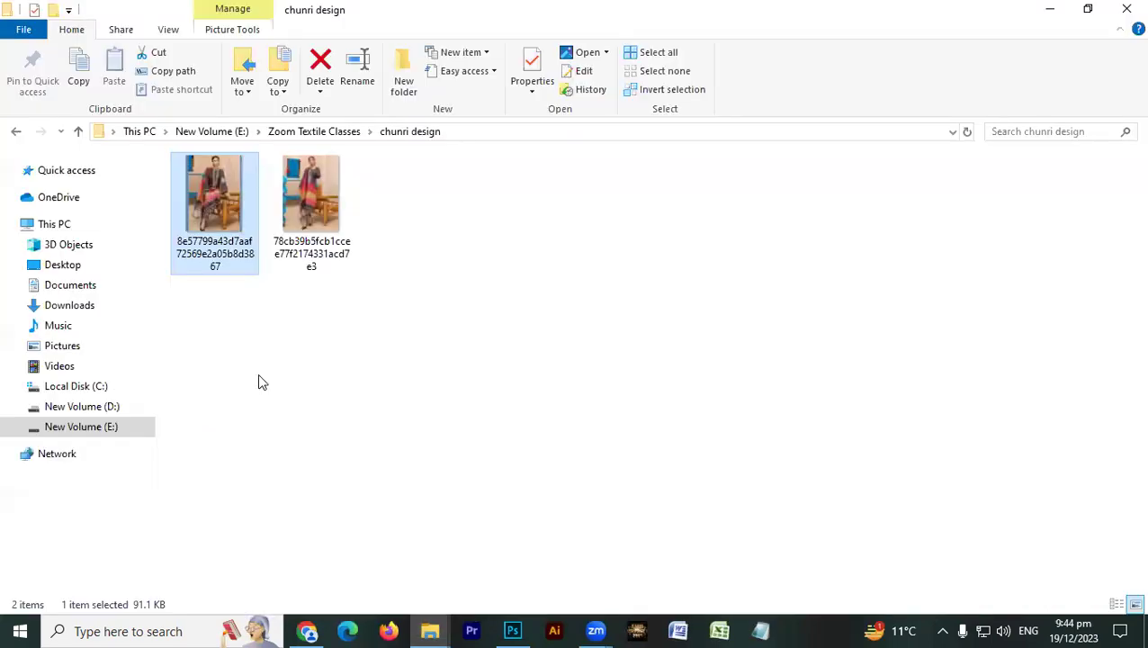
left_click_drag(294, 190, 508, 630)
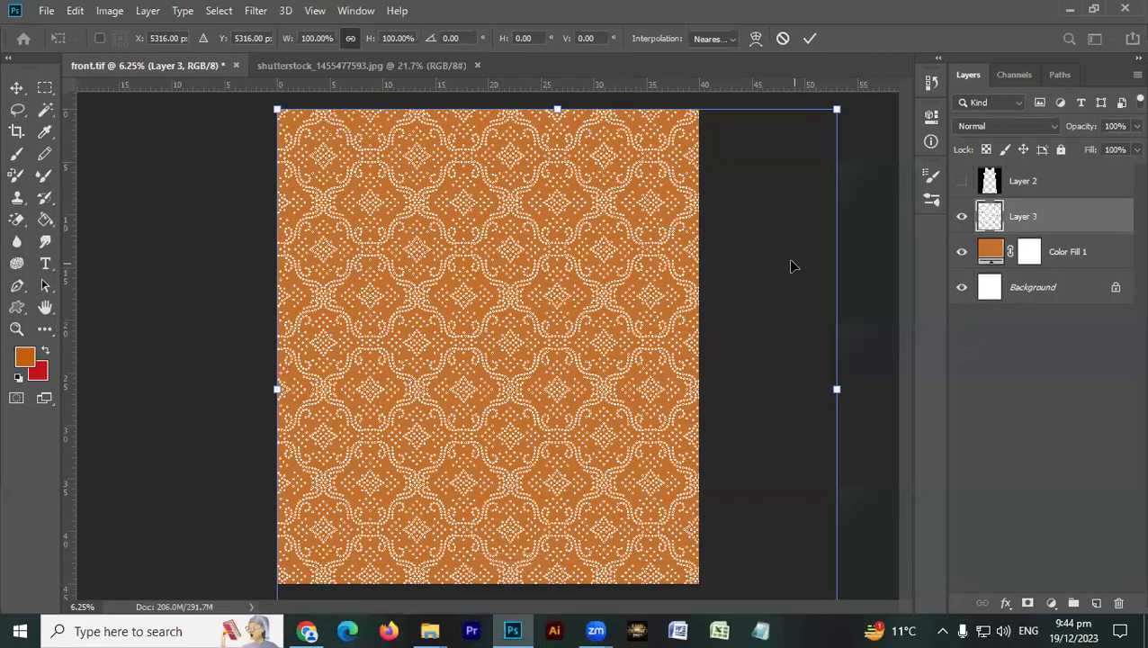
Scale the dotted pattern layer in front.tif to about 79% and centre it on the canvas.
left_click_drag(825, 127, 763, 269)
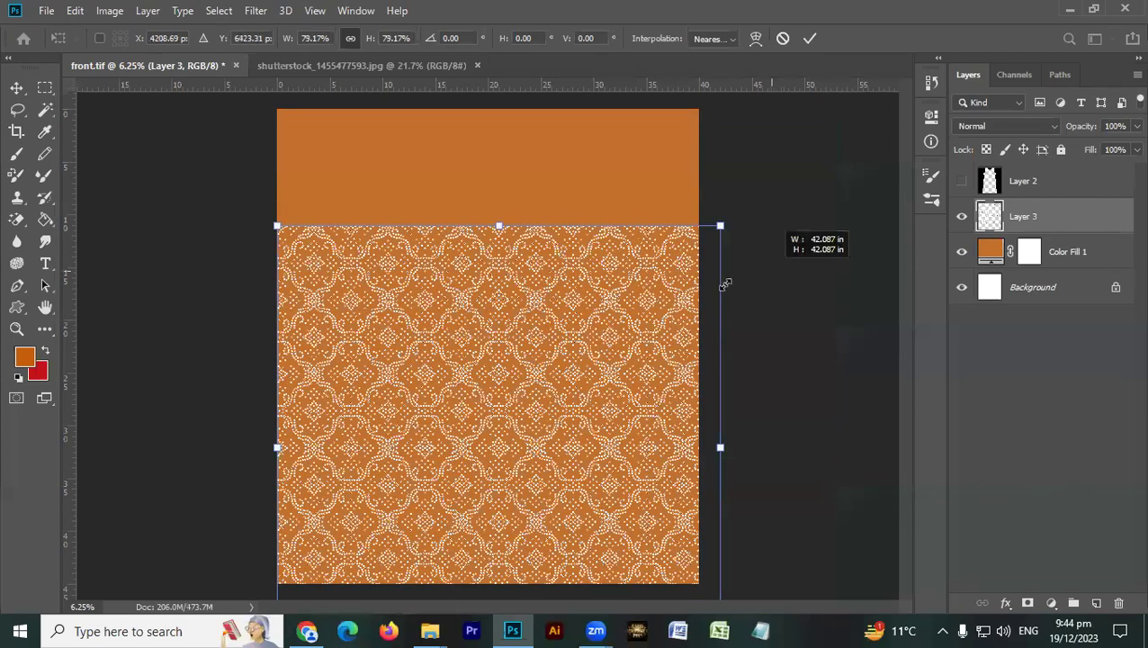
left_click_drag(599, 346, 601, 345)
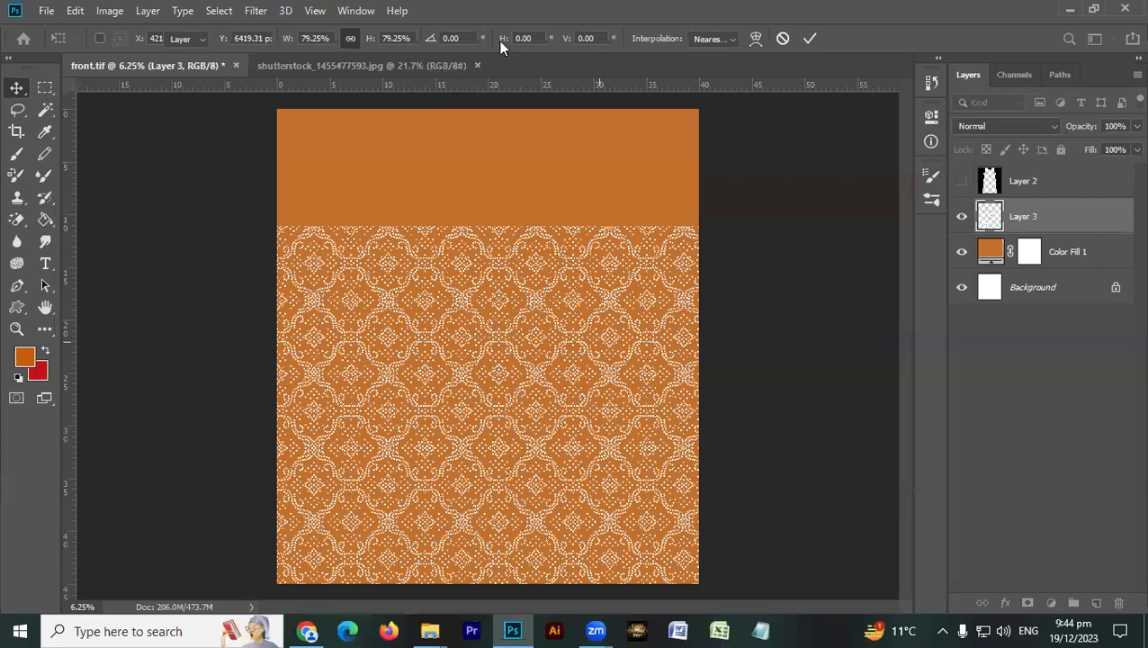
key("Return")
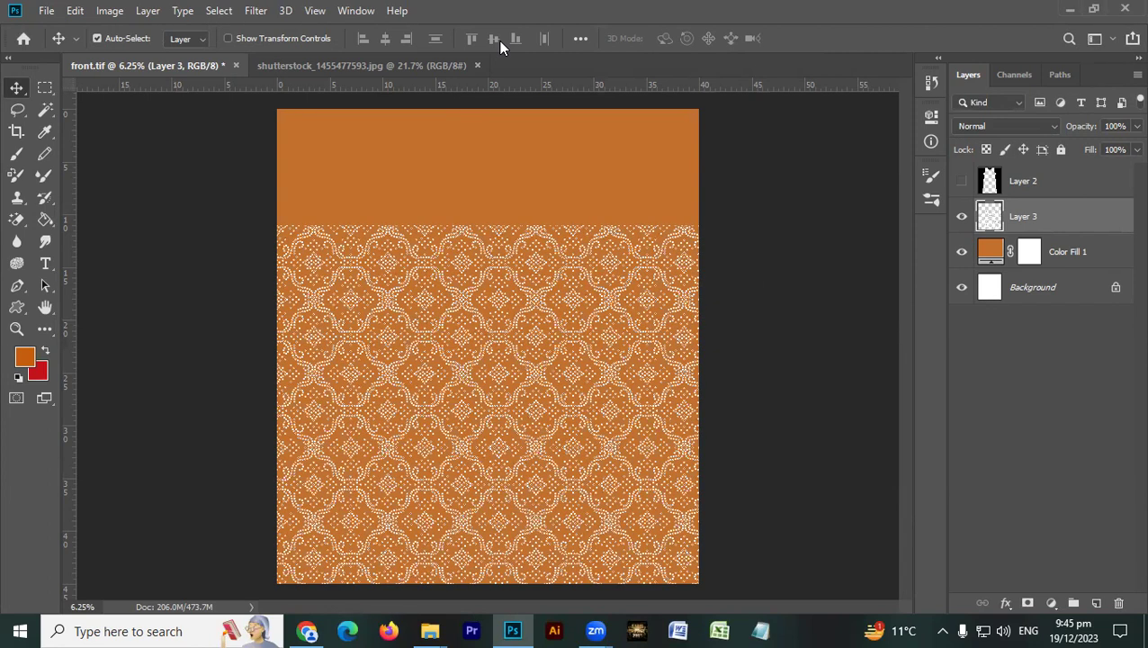
key("ctrl+a")
left_click(493, 38)
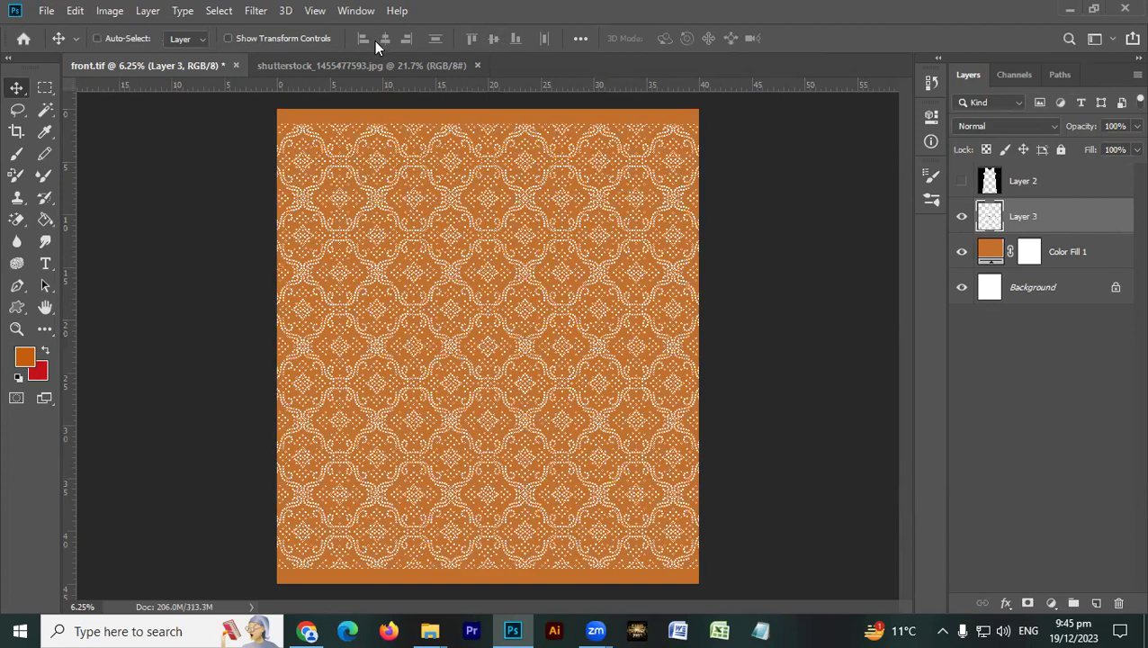
Enlarge the centred dotted pattern to about 110% from its middle so that it covers the whole canvas.
key("ctrl+t")
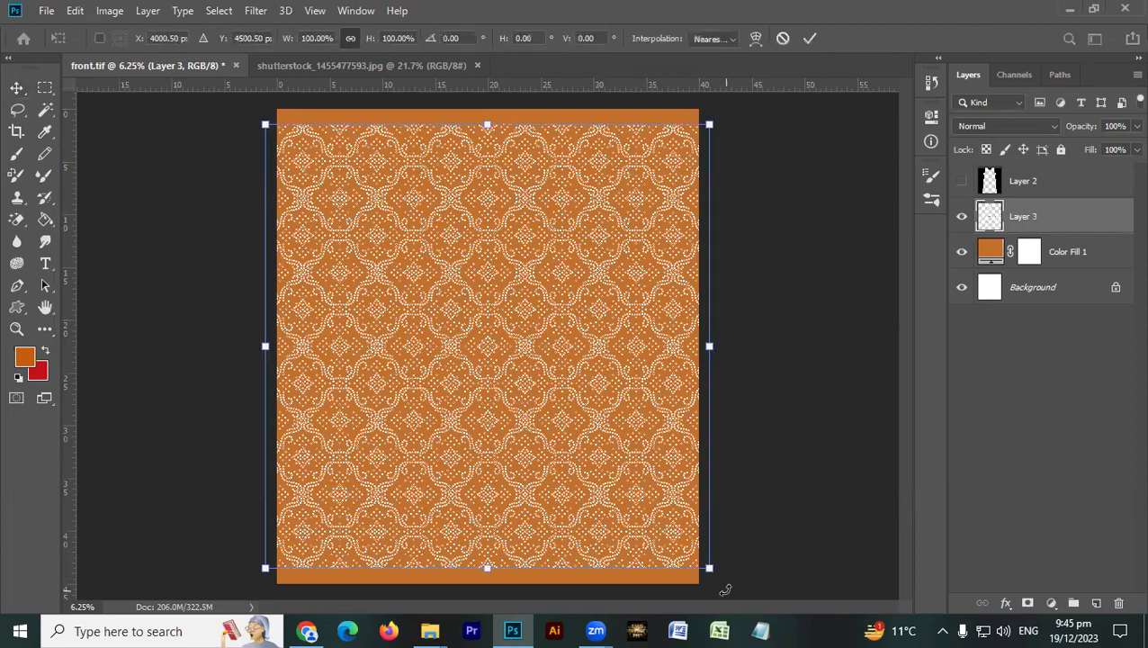
left_click_drag(719, 570, 741, 584)
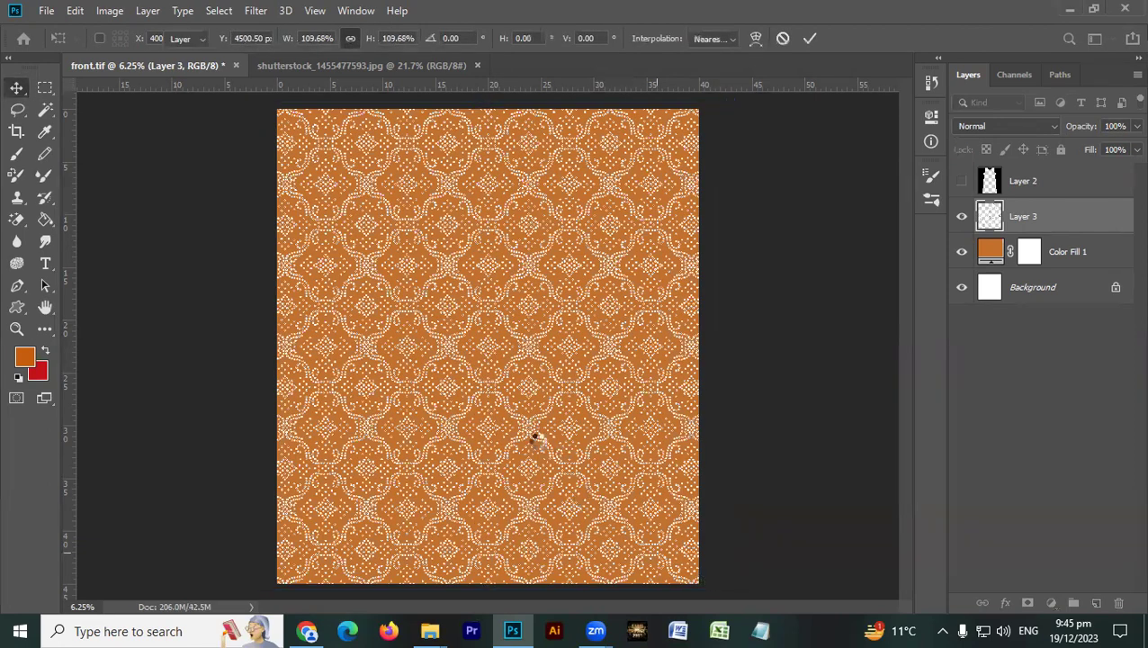
key("Return")
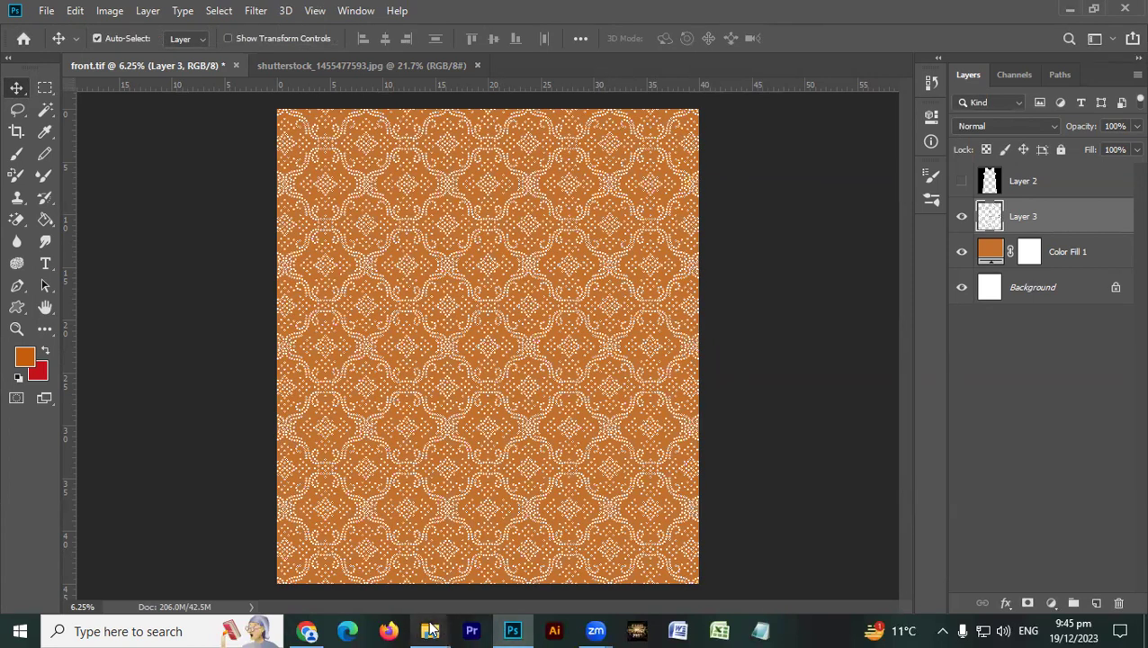
Open the standing model's photo from the chunri design folder as a separate document in Photoshop.
mouse_move(430, 631)
left_click(278, 570)
left_click_drag(308, 199, 404, 353)
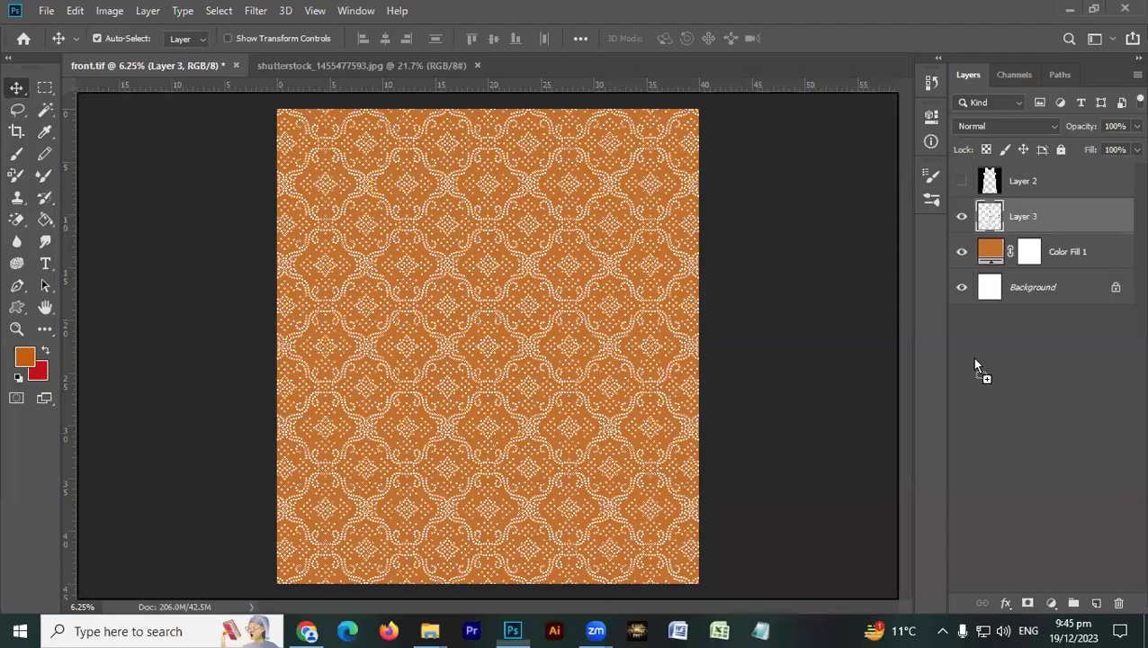
left_click_drag(974, 363, 1002, 365)
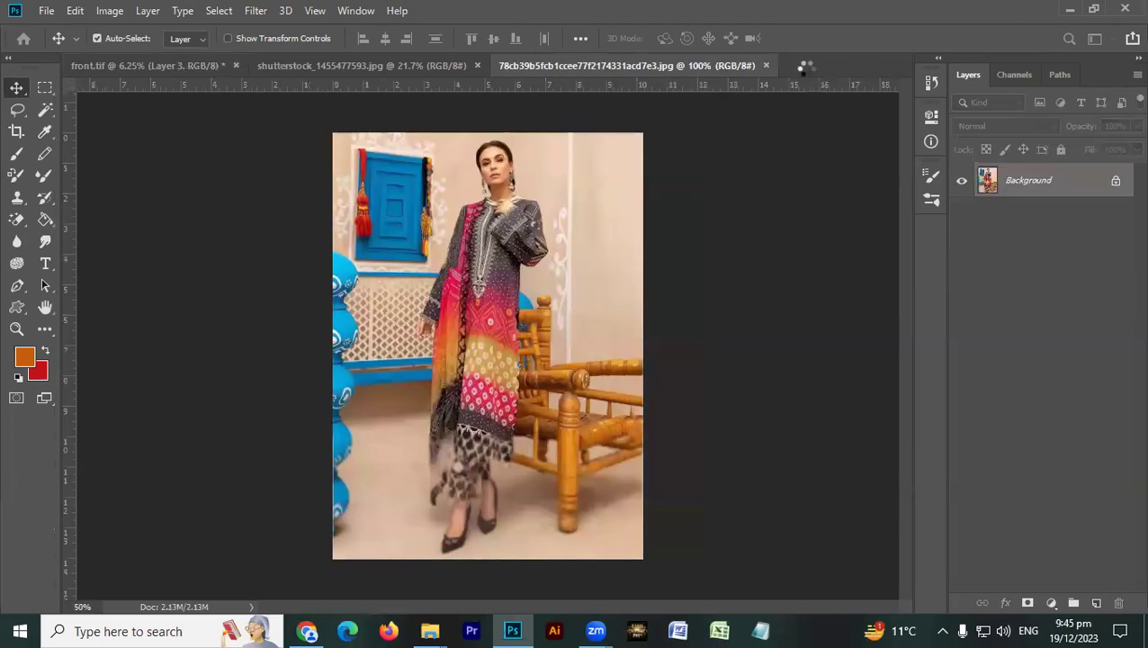
Select a rectangle around the chunri suit from neckline to fringed hem in the photo and copy it.
scroll(453, 229, "up", 5)
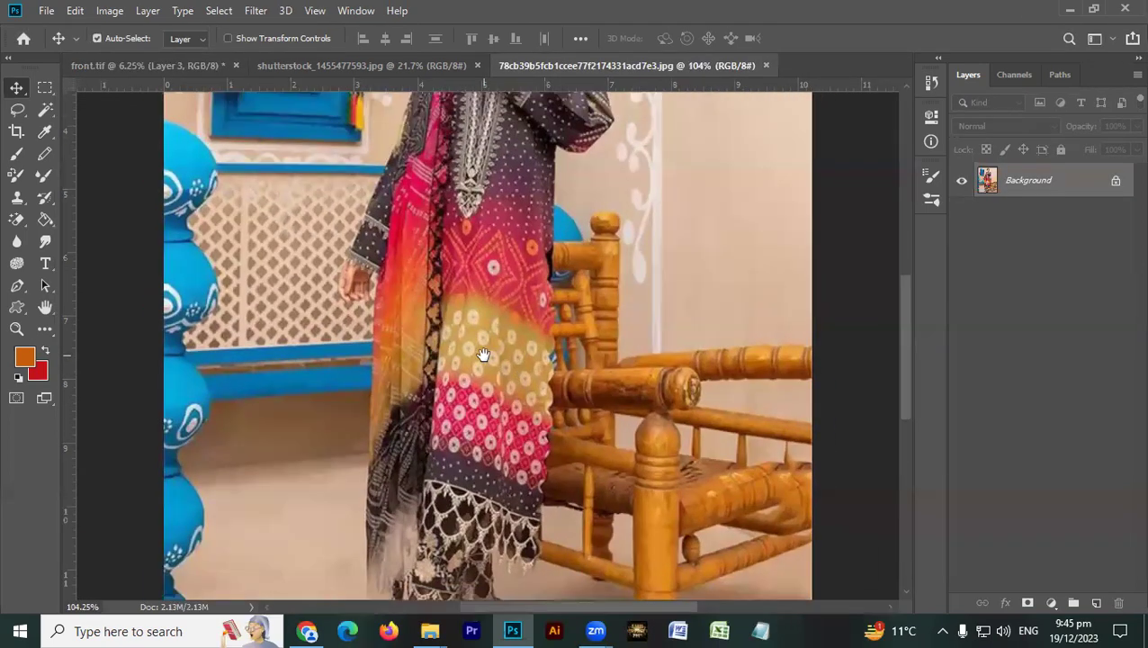
scroll(431, 493, "down", 3)
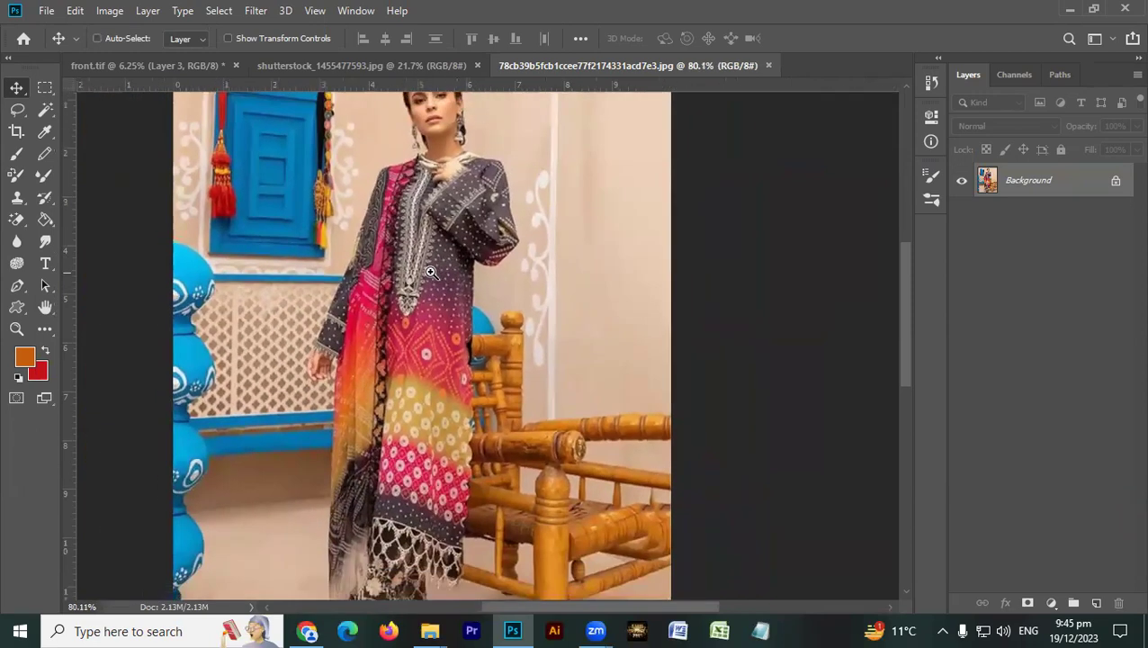
key("m")
left_click_drag(517, 146, 314, 576)
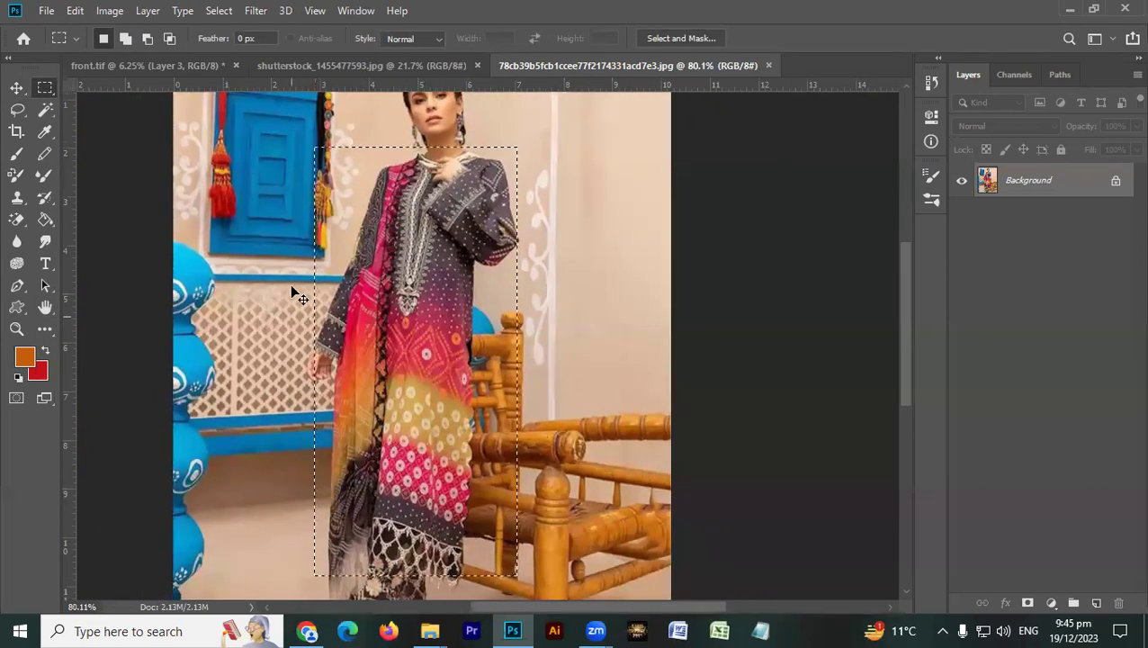
key("ctrl+c")
Paste the suit crop into front.tif above the dotted pattern and scale it to about 833%, placed near the upper edge.
left_click(219, 67)
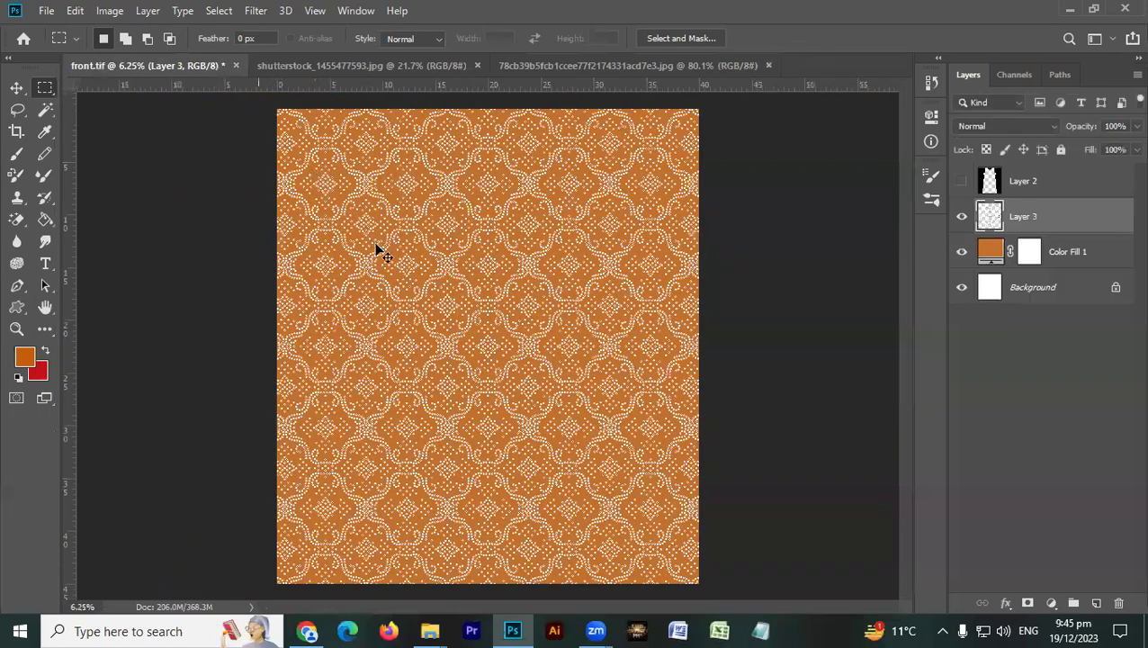
key("ctrl+v")
key("ctrl+t")
left_click_drag(494, 321, 680, 144)
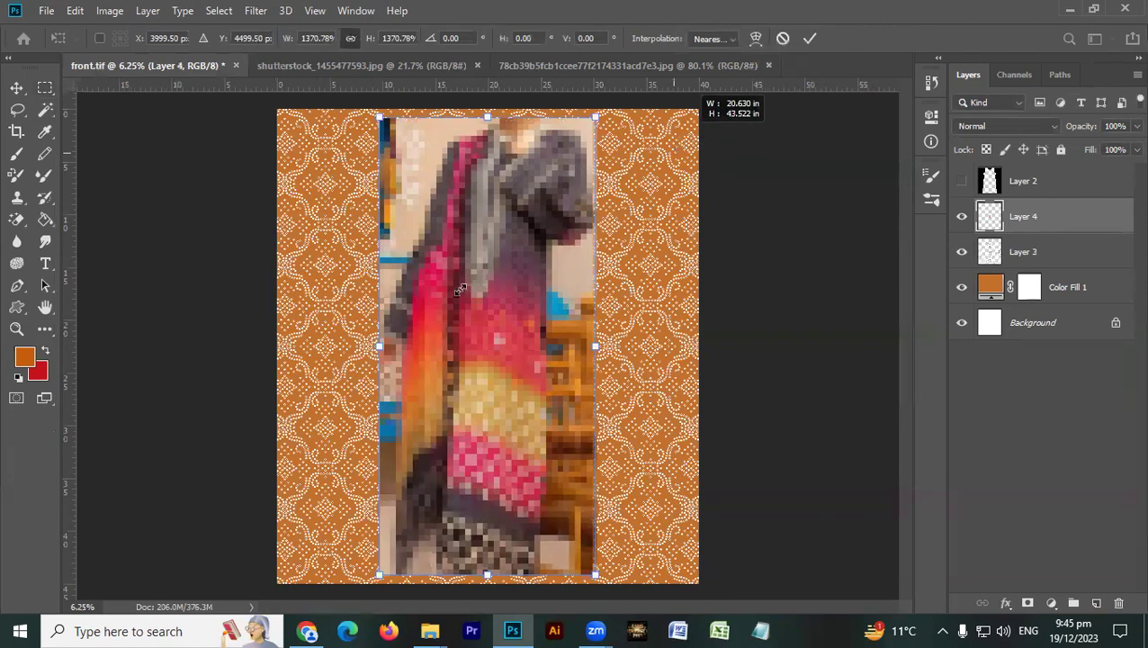
left_click_drag(458, 289, 453, 302)
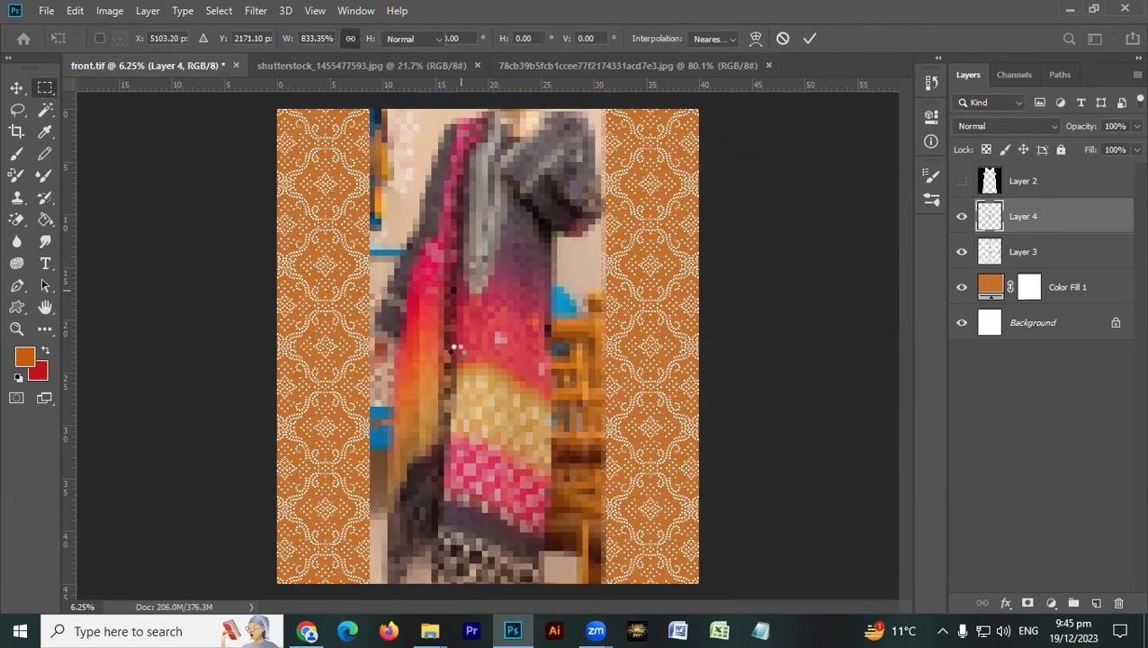
key("Escape")
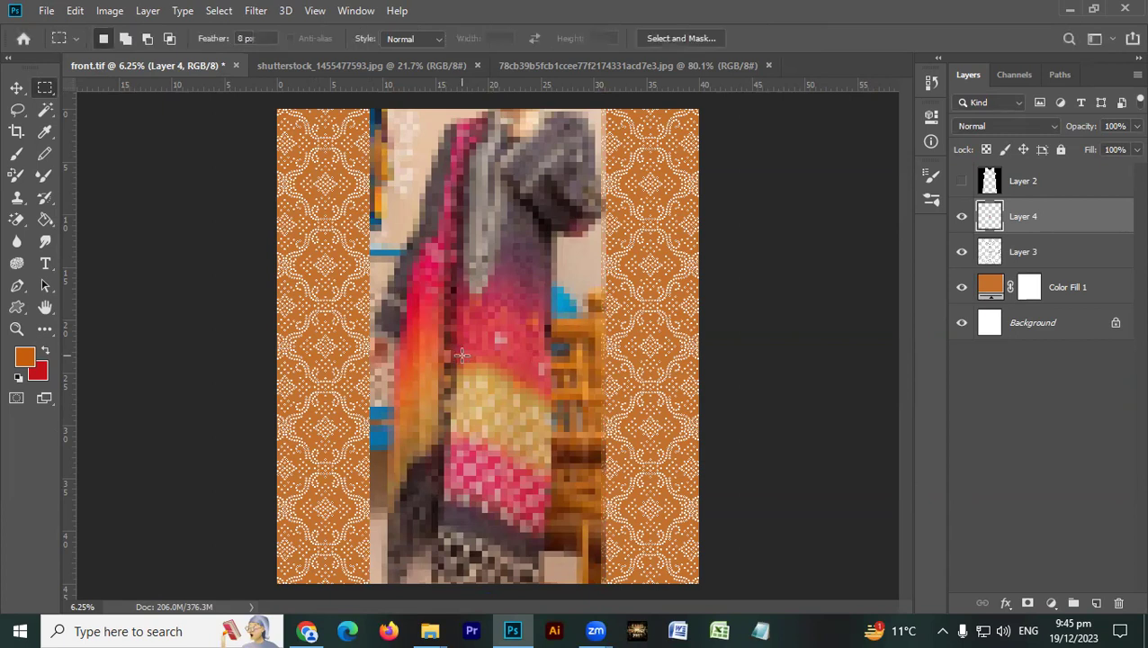
Move the suit crop toward the canvas centre and enlarge it proportionally until it spans the full canvas height.
key("v")
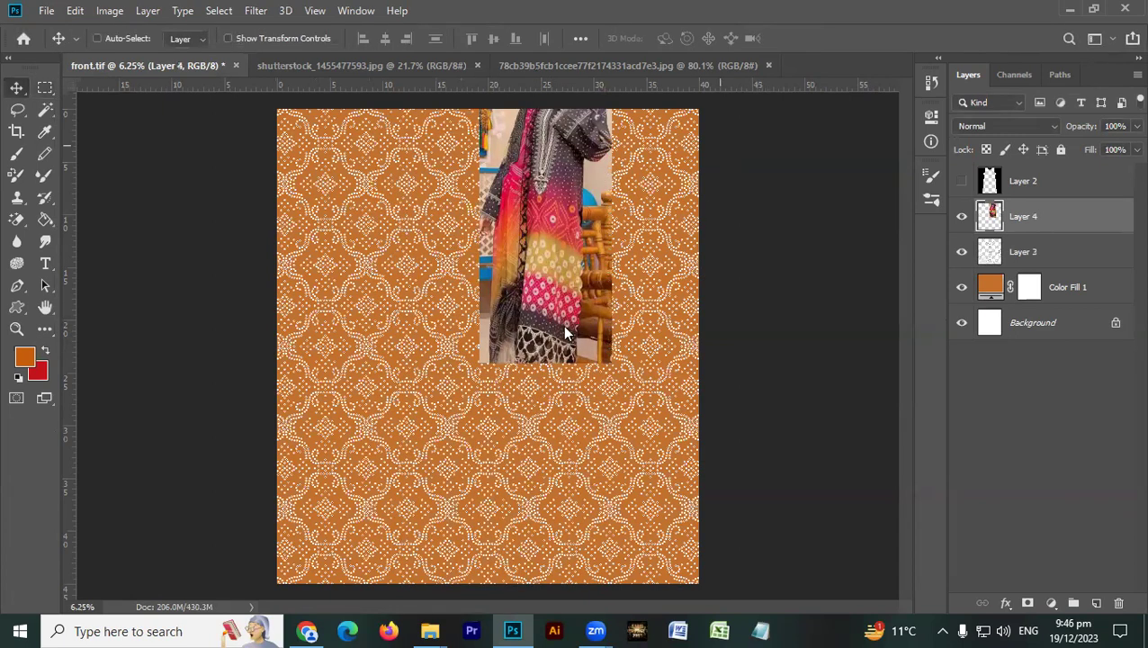
key("ctrl+t")
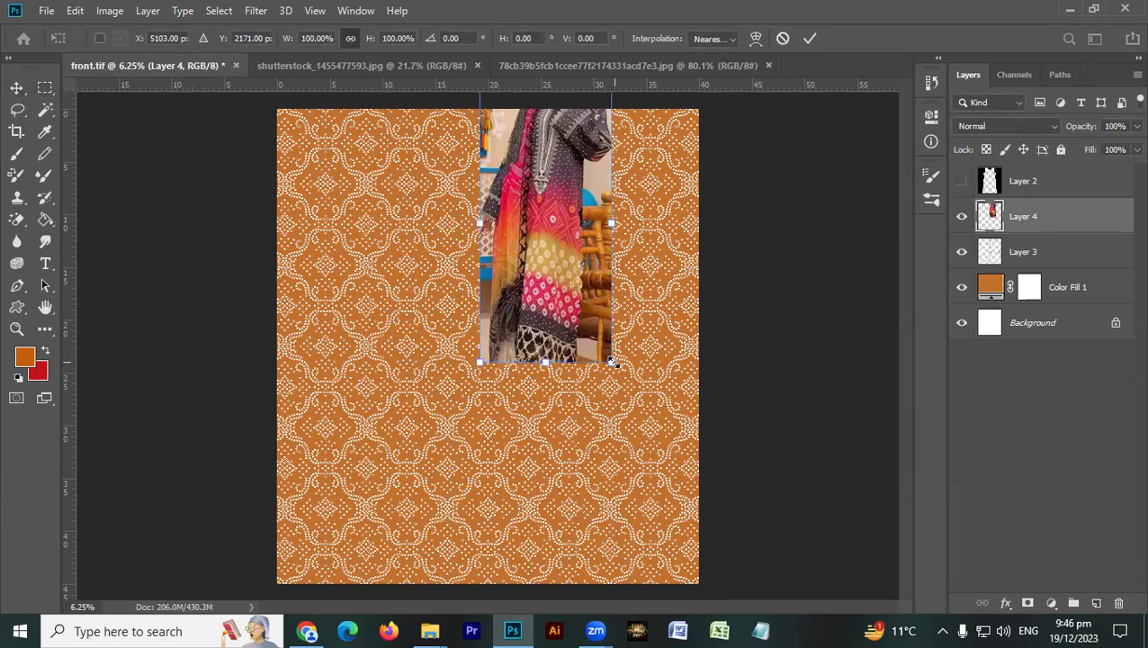
left_click_drag(569, 331, 475, 338)
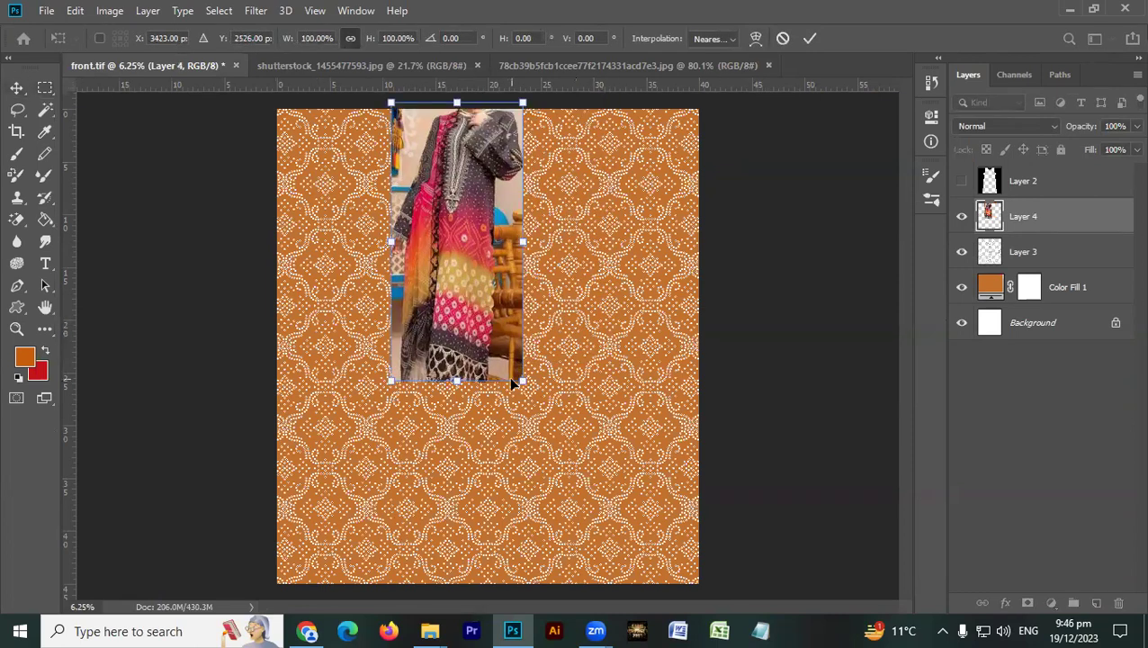
left_click_drag(523, 381, 627, 599)
key("Return")
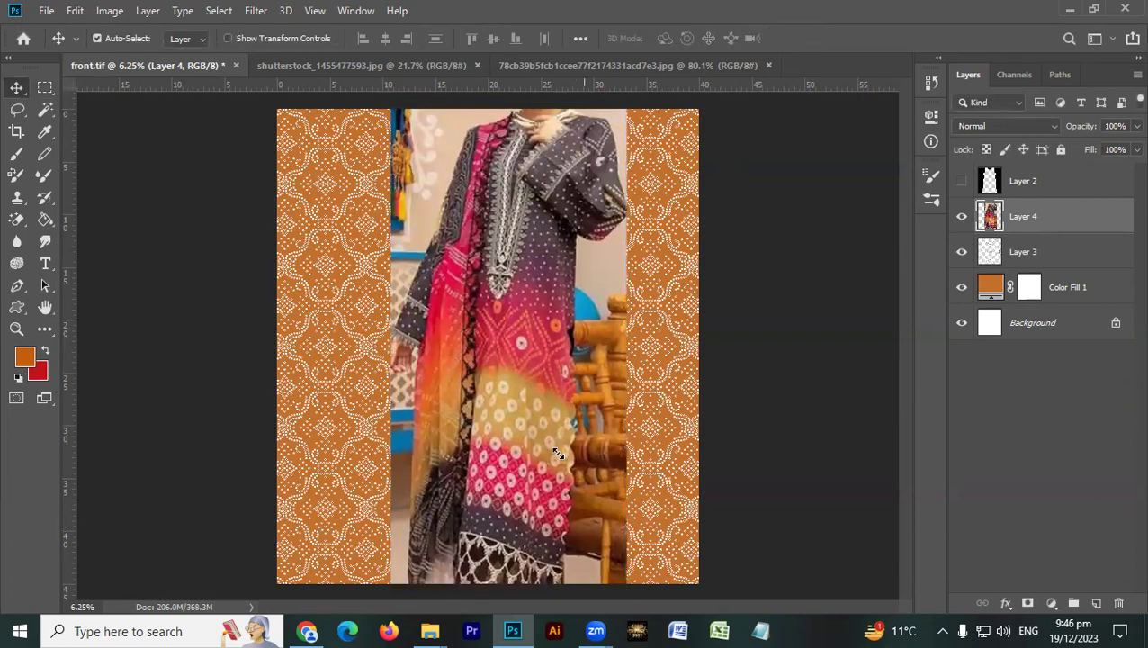
Examine the colour bands and dotted motifs of the reference suit, from the neckline down to the fringed hem.
scroll(570, 493, "up", 3)
scroll(570, 493, "down", 3)
scroll(521, 497, "up", 1)
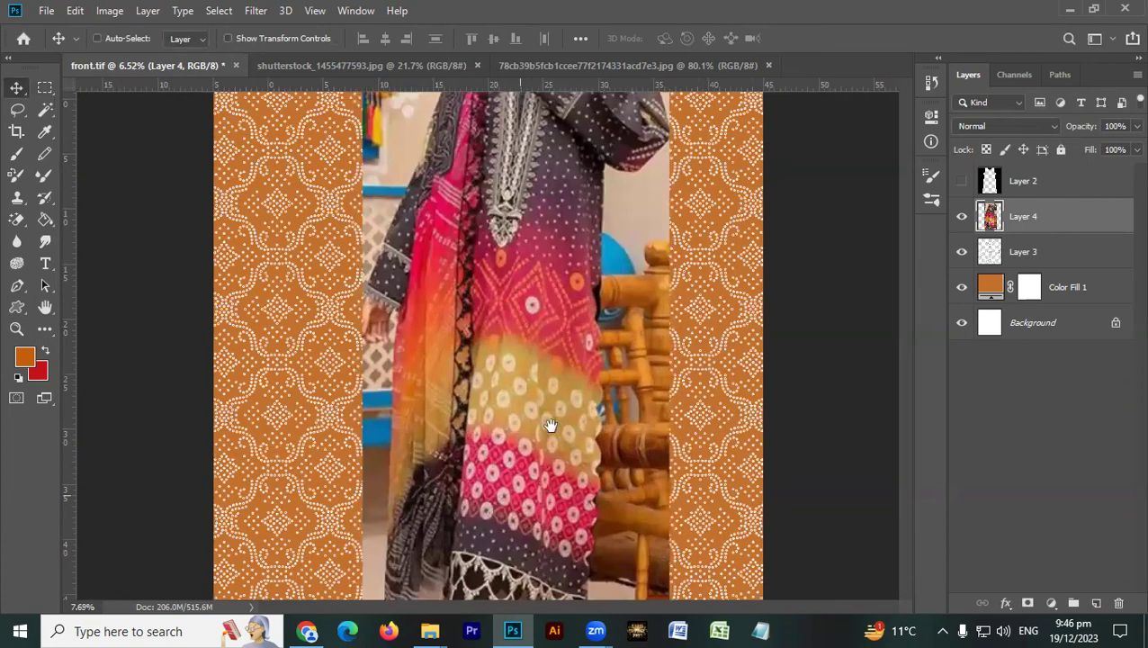
scroll(546, 360, "up", 1)
left_click_drag(544, 407, 540, 511)
scroll(567, 430, "down", 1)
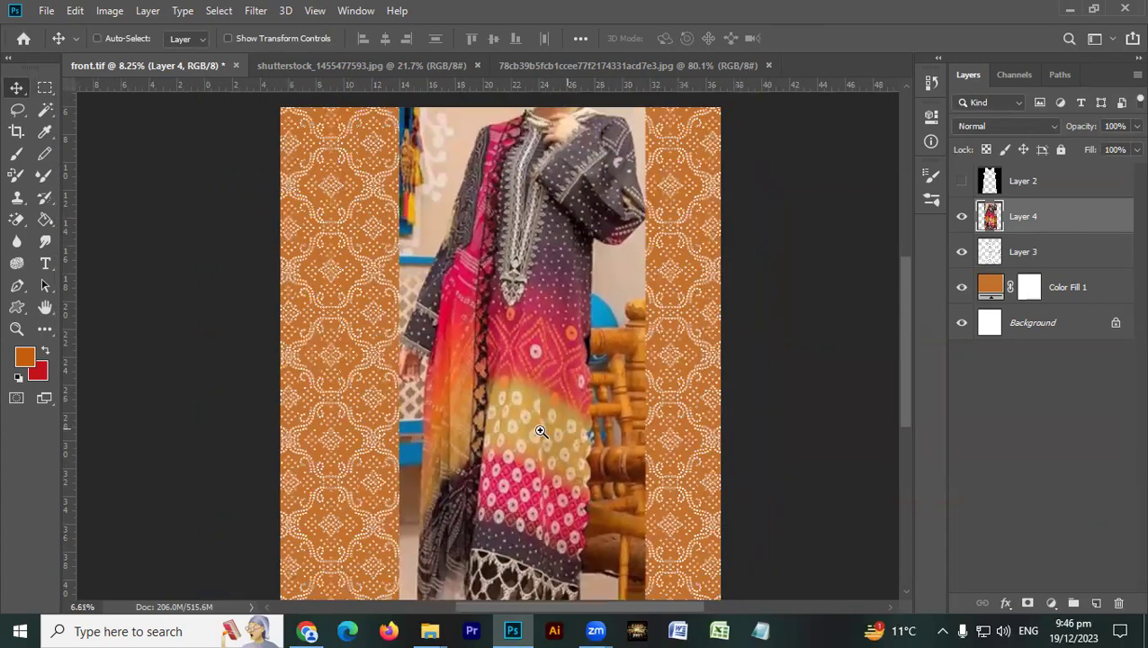
scroll(537, 432, "down", 1)
scroll(519, 451, "up", 1)
scroll(519, 451, "up", 4)
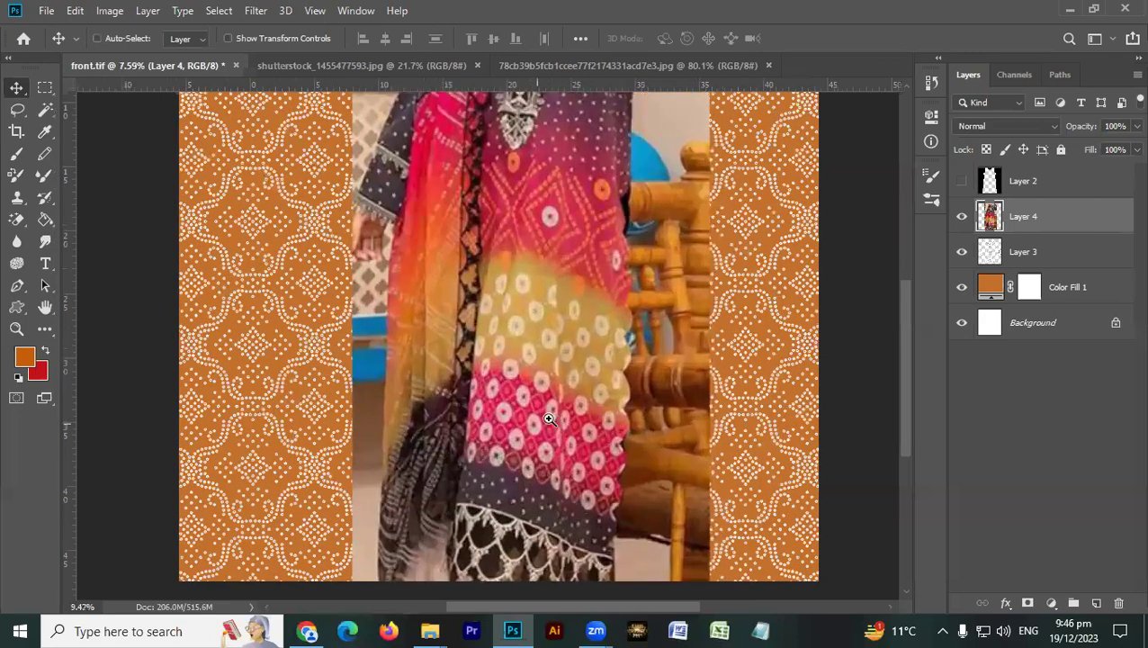
scroll(549, 419, "down", 2)
scroll(549, 412, "up", 2)
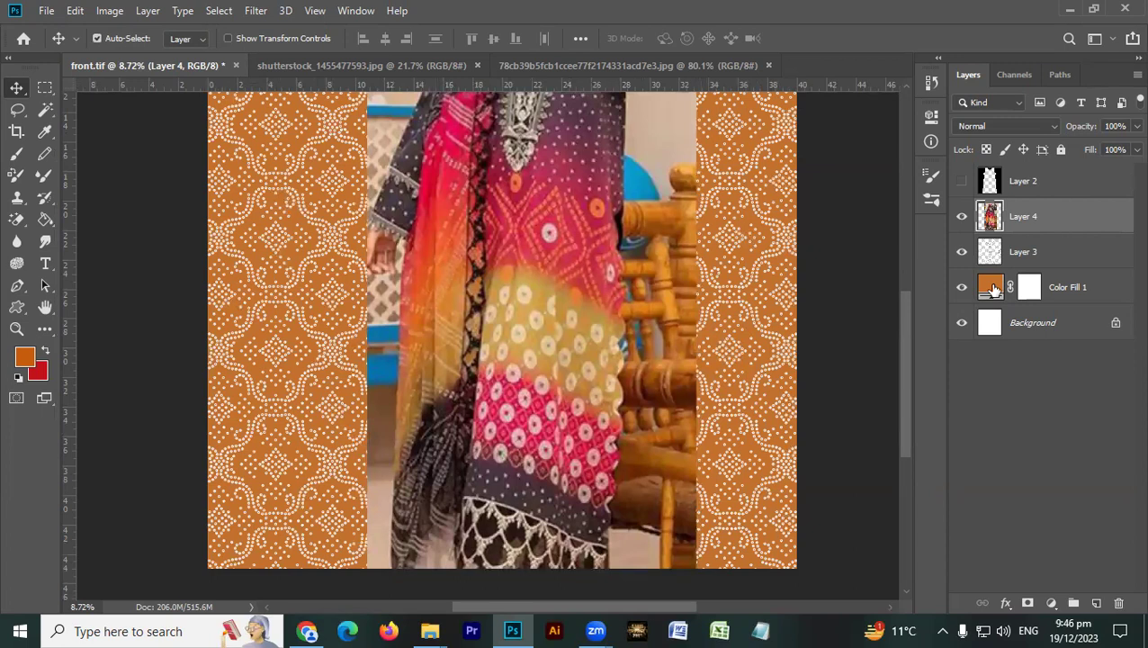
Recolour the solid colour fill with the dark tone 32272b sampled from the band above the suit's fringed hem.
double_click(990, 287)
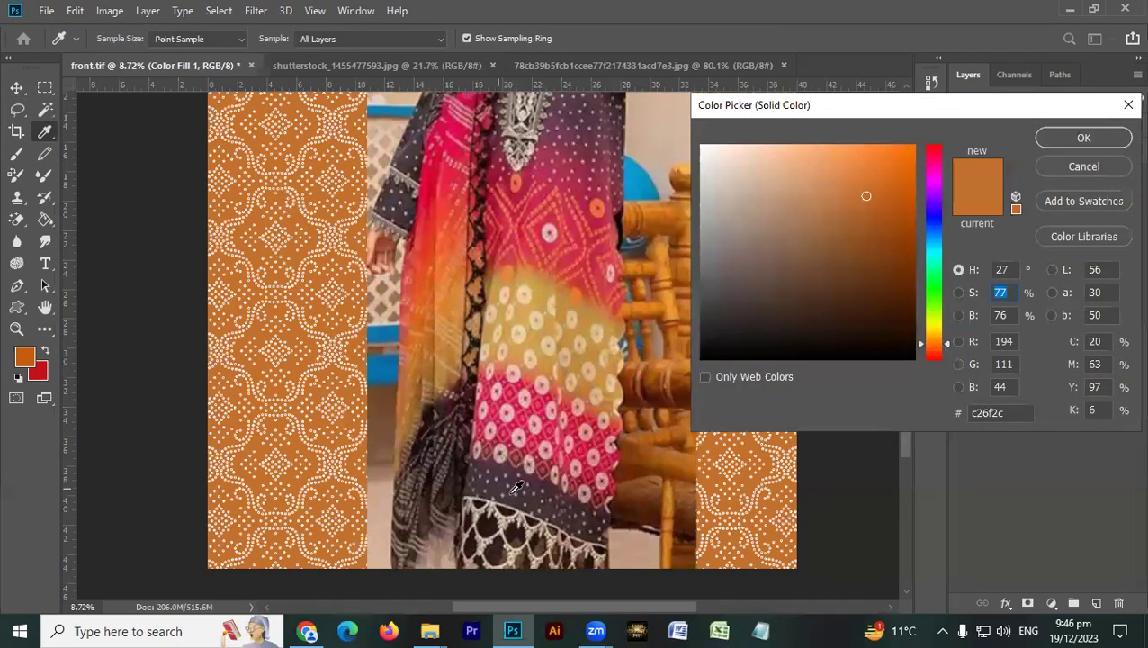
left_click(528, 472)
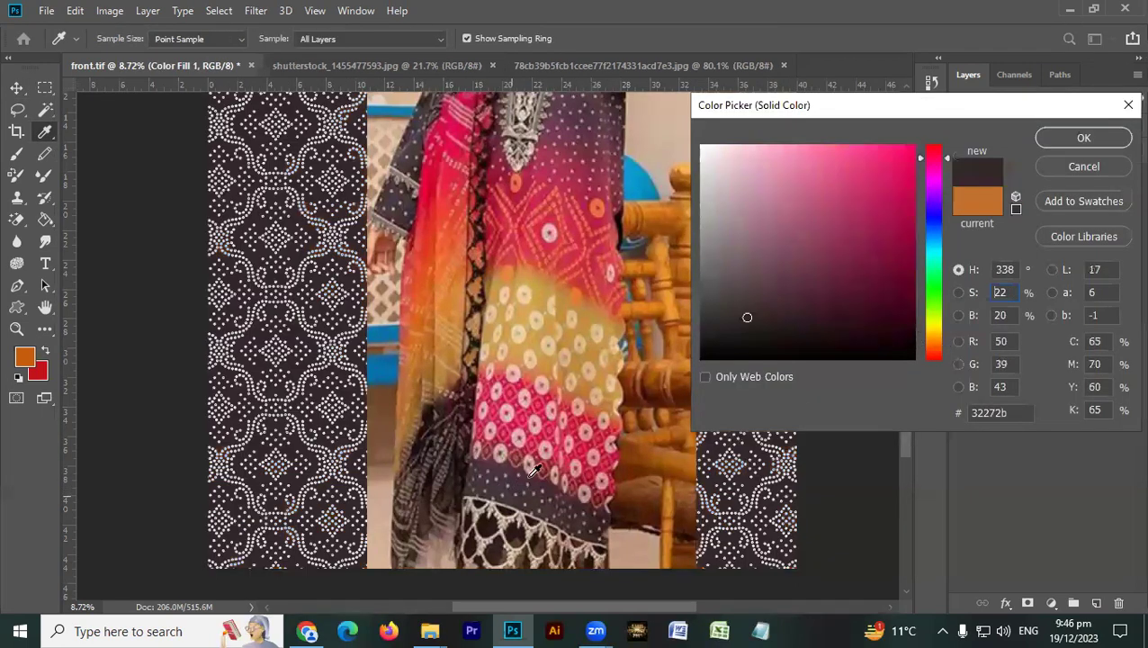
left_click(1072, 144)
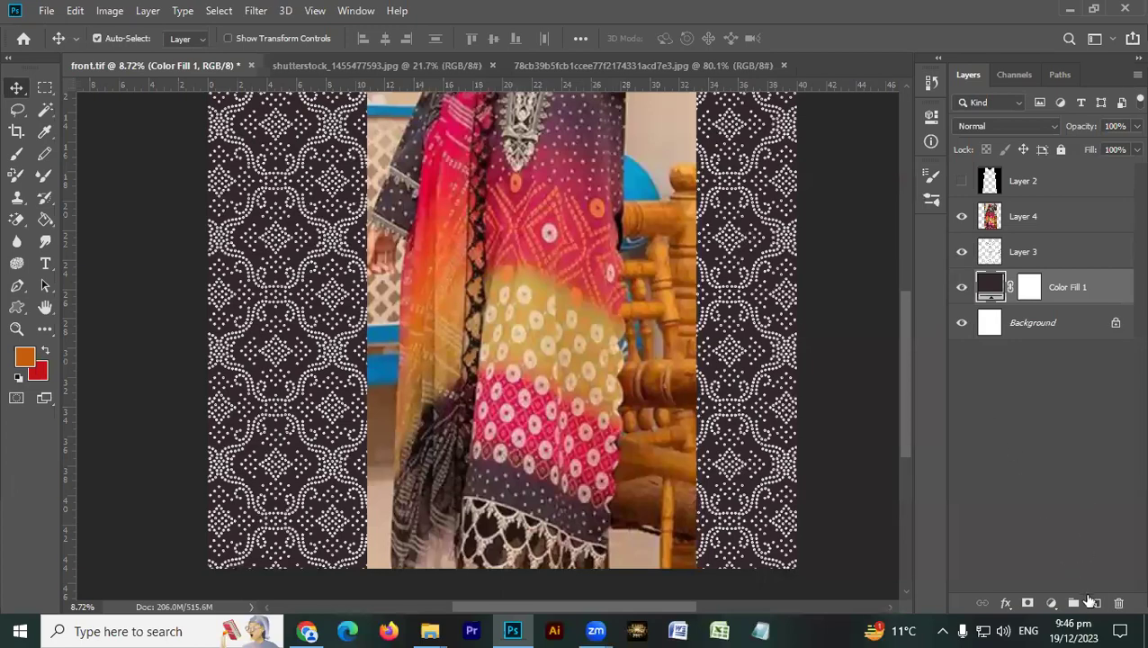
Add a new layer above the colour fill and select the lower part of the canvas across its full width.
left_click(1094, 603)
left_click_drag(548, 401, 517, 405)
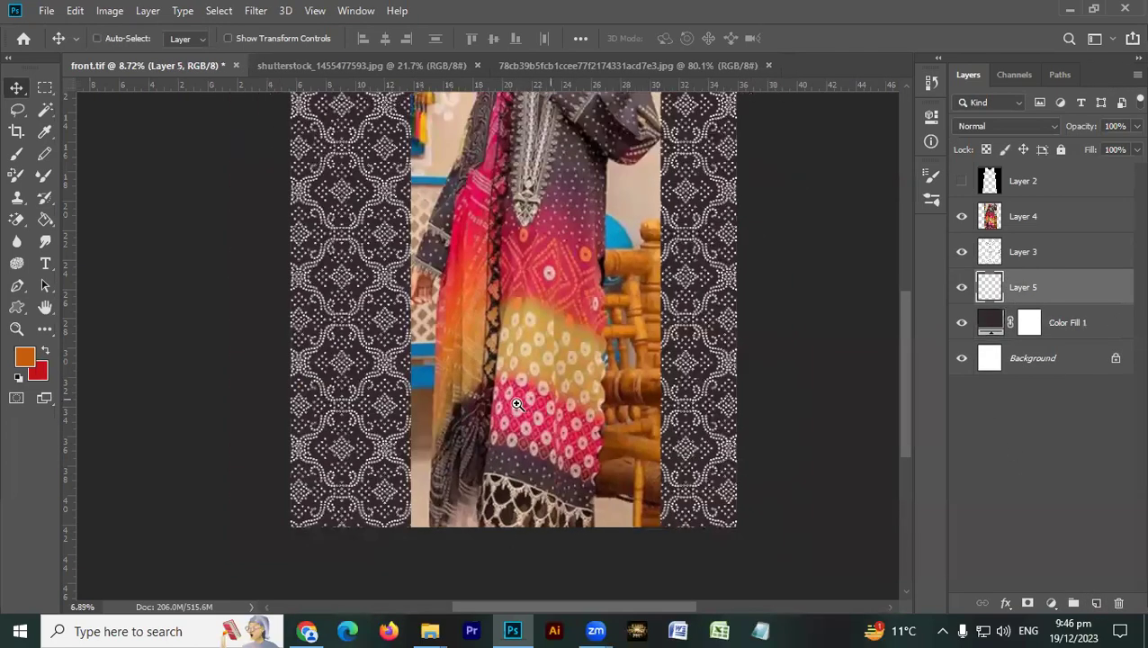
key("m")
left_click_drag(766, 542, 425, 456)
left_click_drag(338, 412, 259, 326)
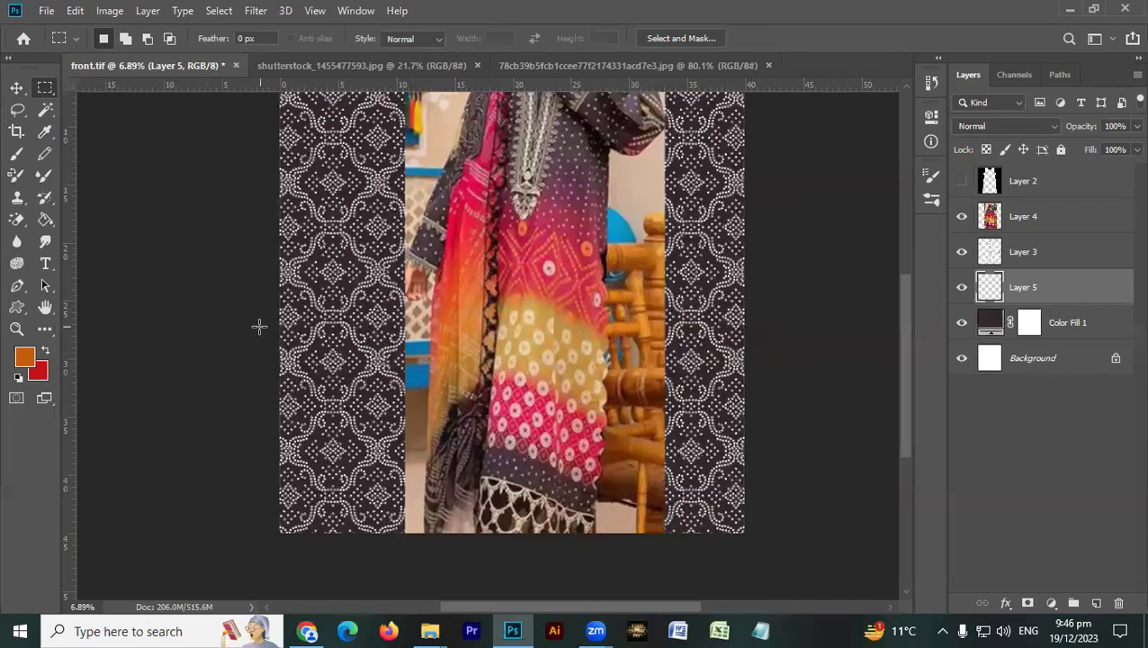
Sample the suit's pink and draw a linear pink-to-transparent gradient from the canvas's bottom edge upward within the selection.
key("g")
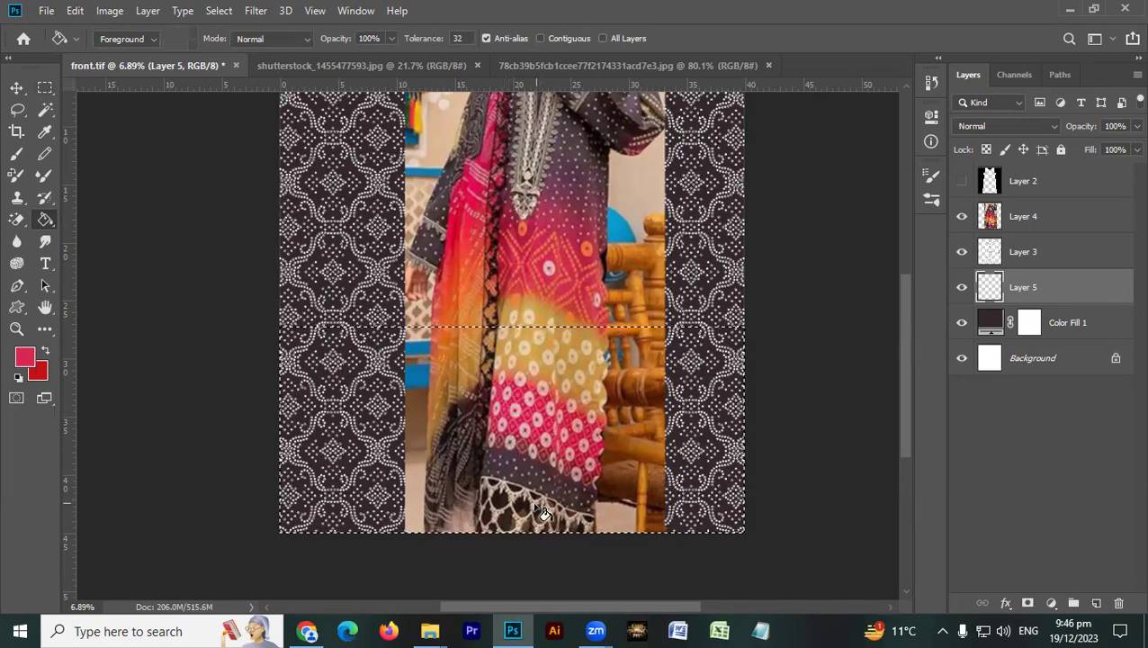
key("shift+g")
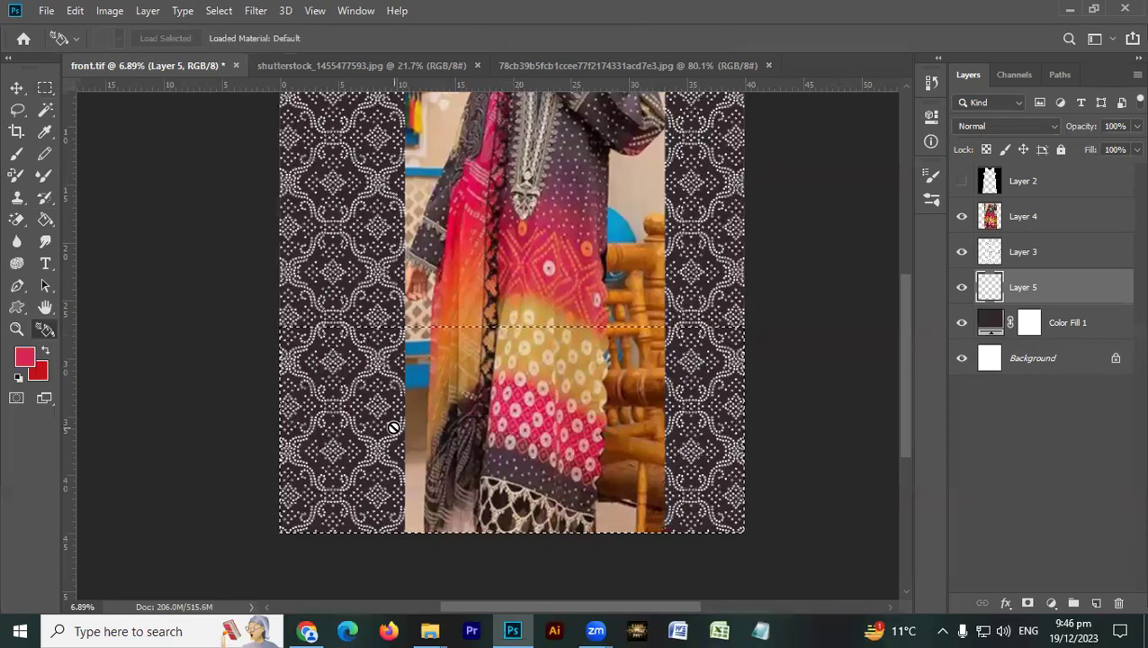
key("shift+g")
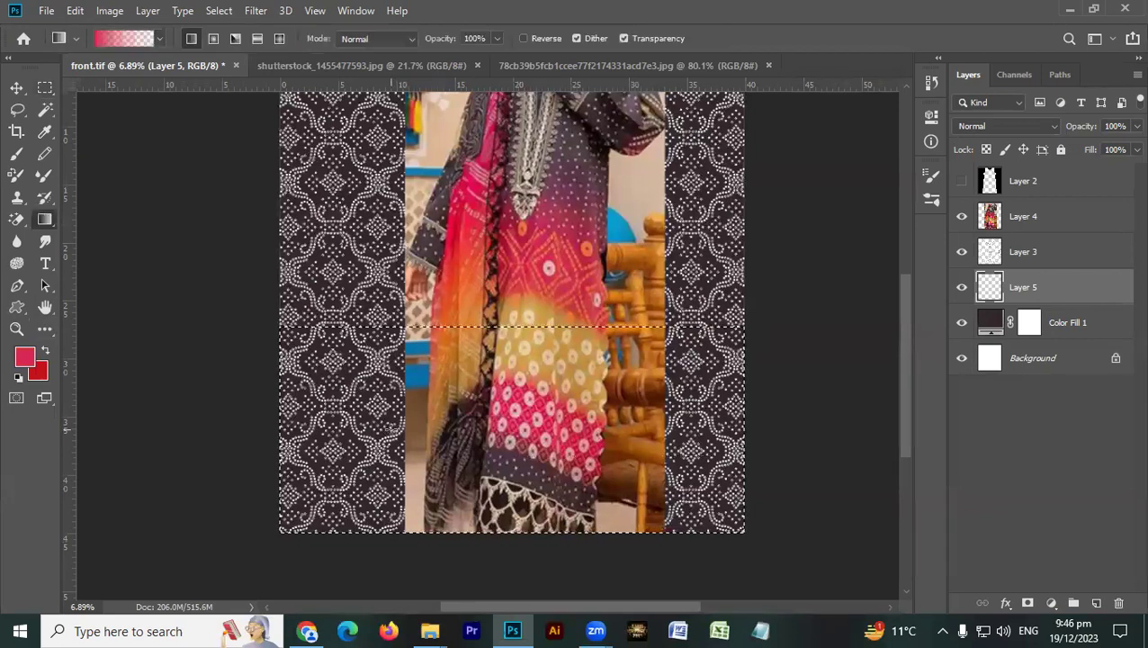
left_click_drag(384, 533, 385, 500)
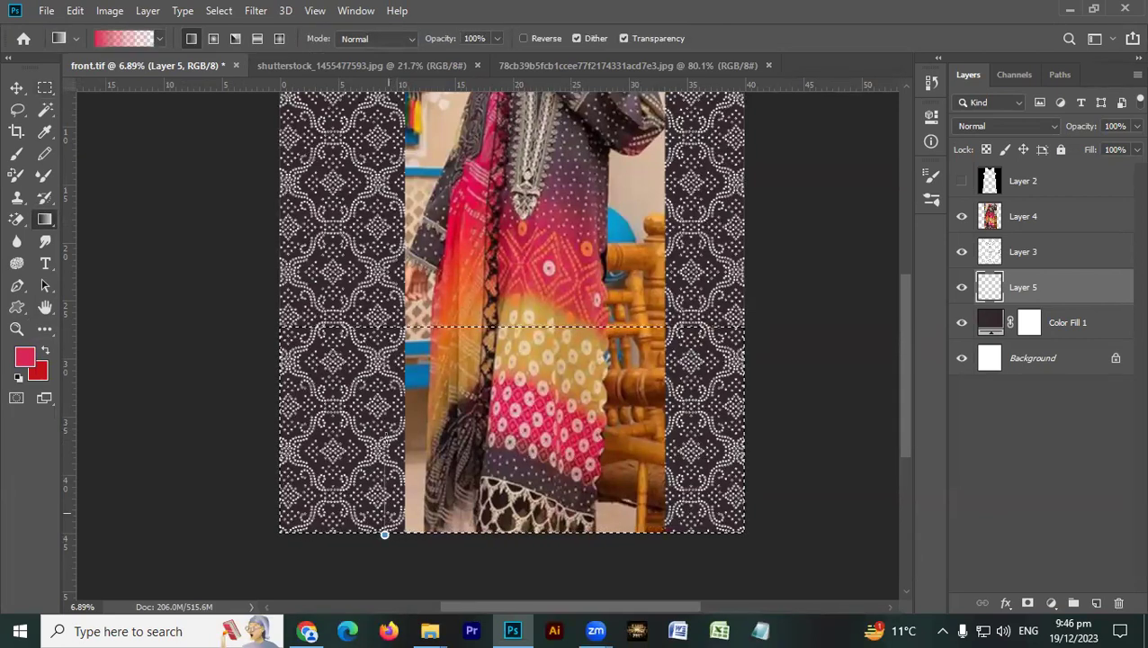
left_click_drag(387, 369, 388, 372)
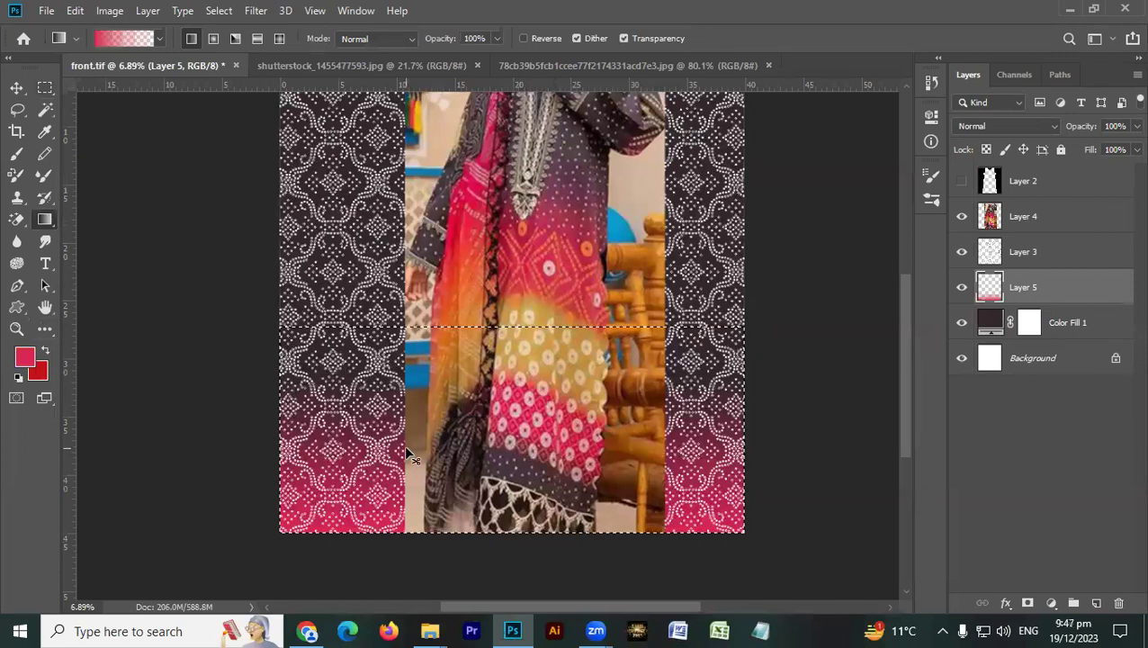
Stretch the pink gradient upward so that it rises higher from the canvas's bottom edge.
key("ctrl+t")
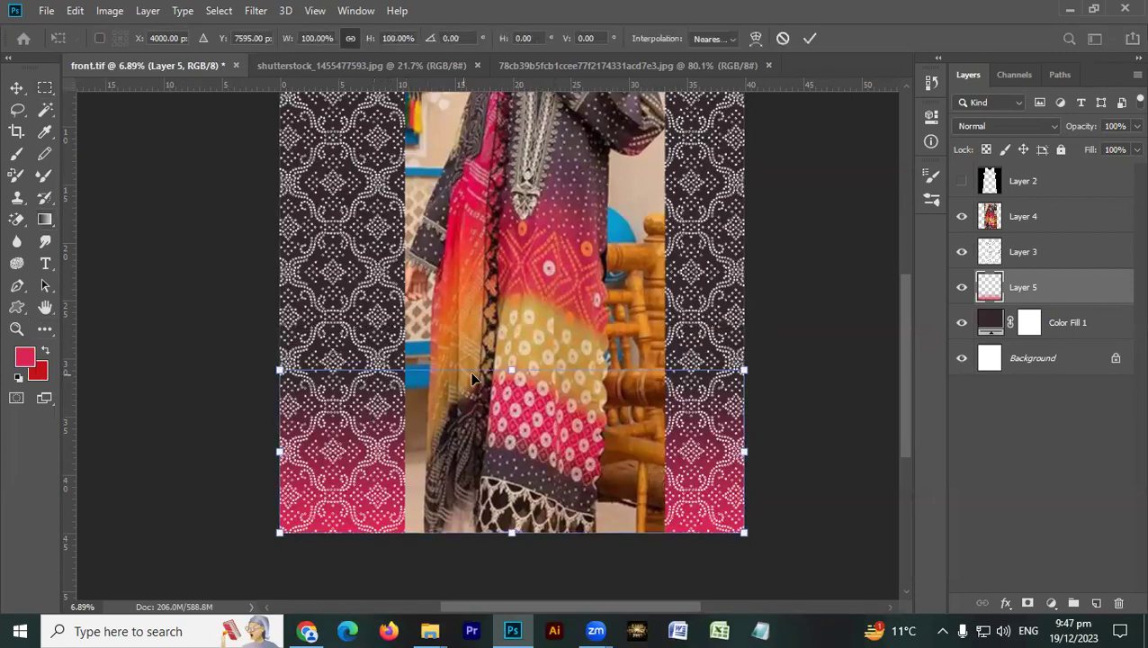
left_click_drag(514, 367, 517, 343)
key("Return")
Duplicate the pink gradient layer and raise the copy vertically, leaving a pink border band beneath it.
key("ctrl+j")
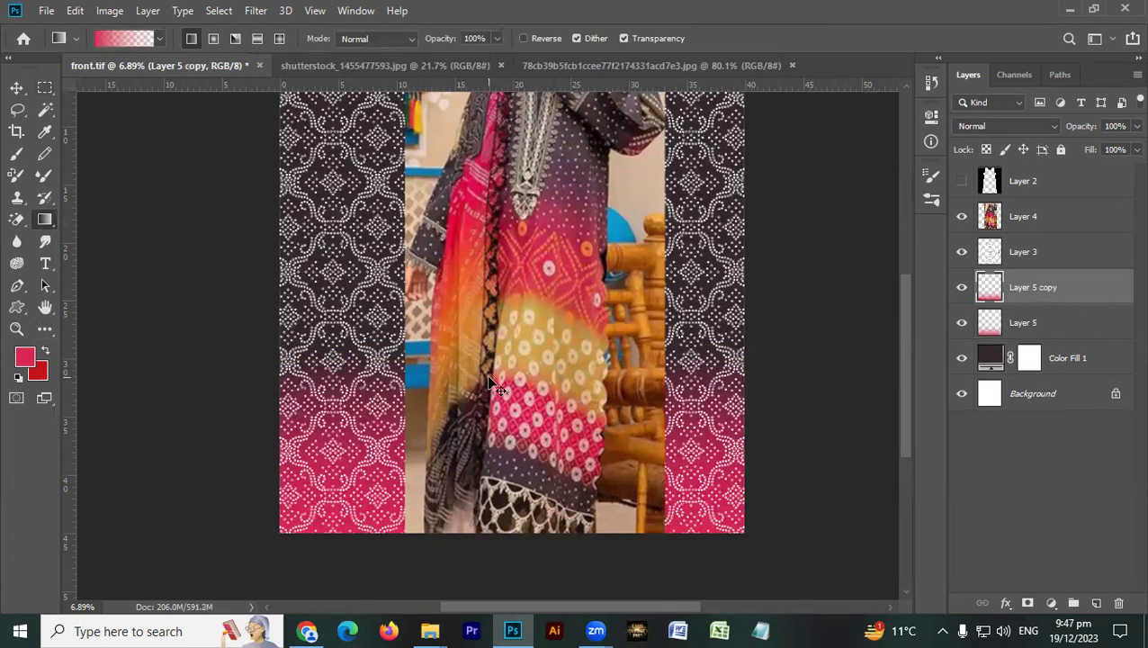
key("ctrl+t")
left_click_drag(459, 410, 457, 301)
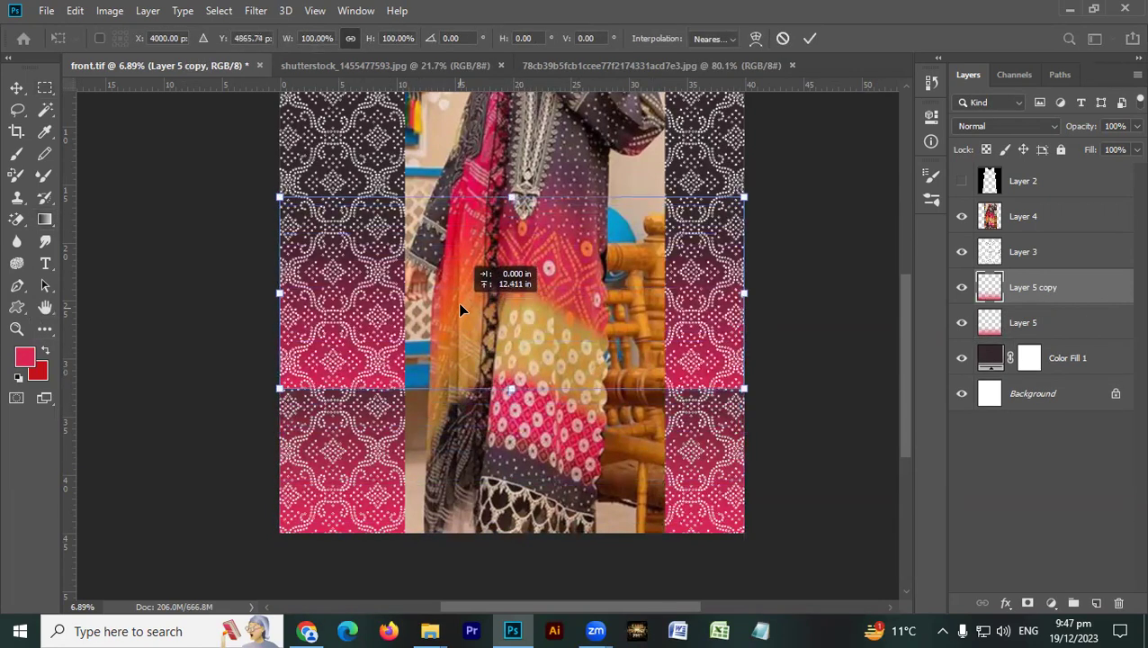
key("Return")
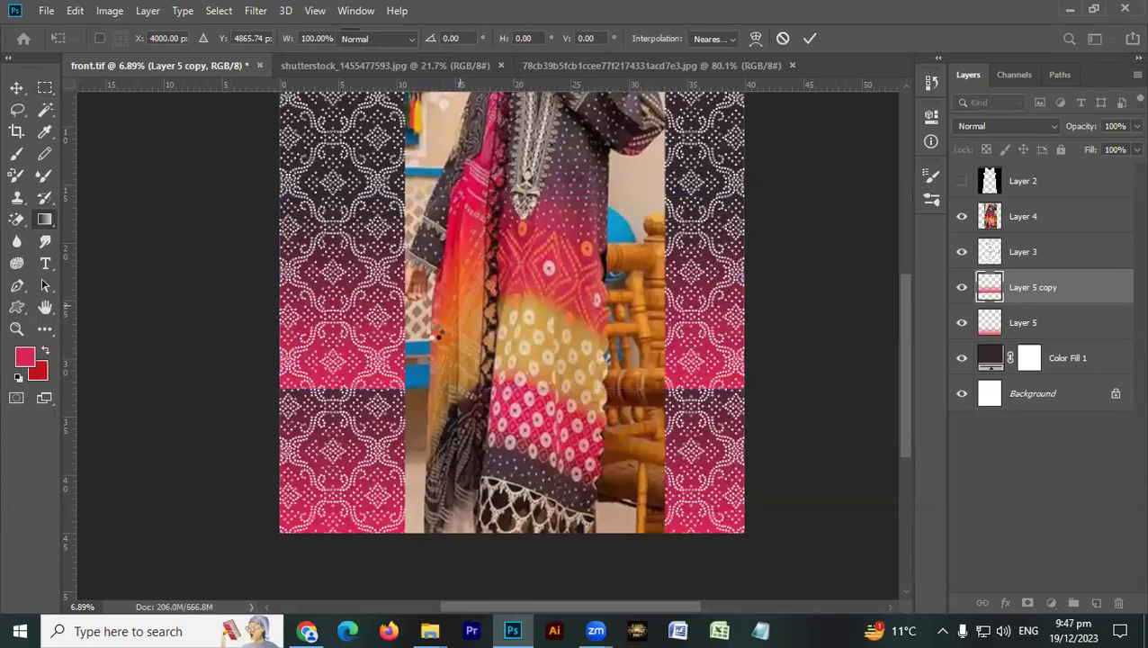
key("v")
left_click_drag(378, 384, 382, 441)
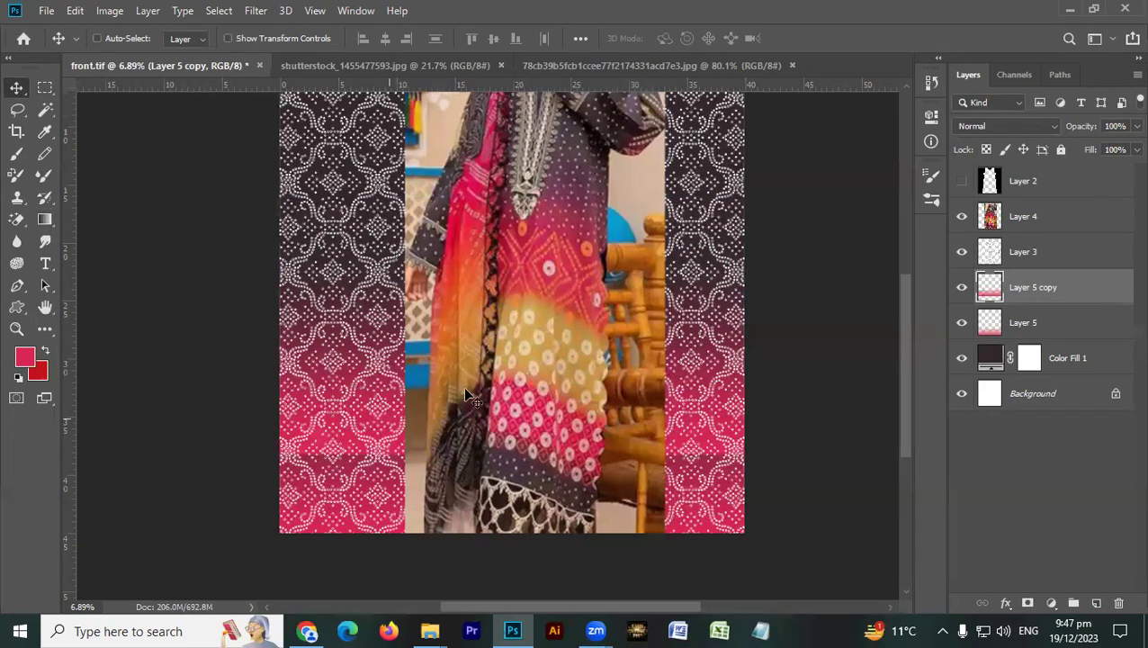
Shift the hue of the duplicated gradient by +55 to turn it golden yellow.
key("ctrl+u")
left_click_drag(870, 168, 923, 187)
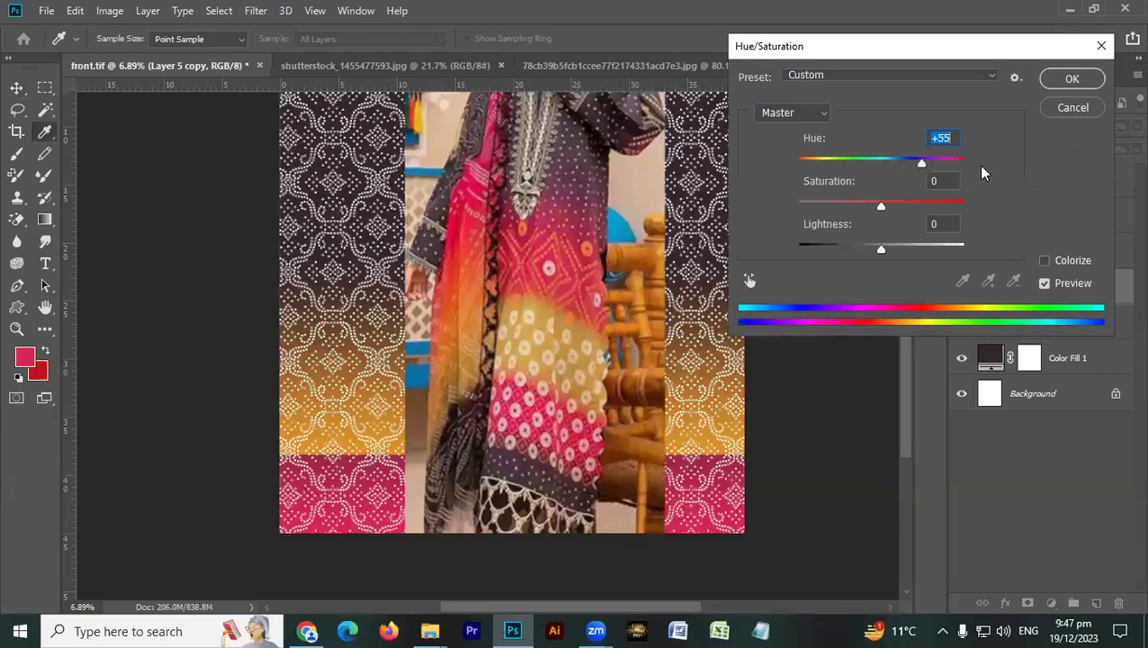
left_click(1073, 80)
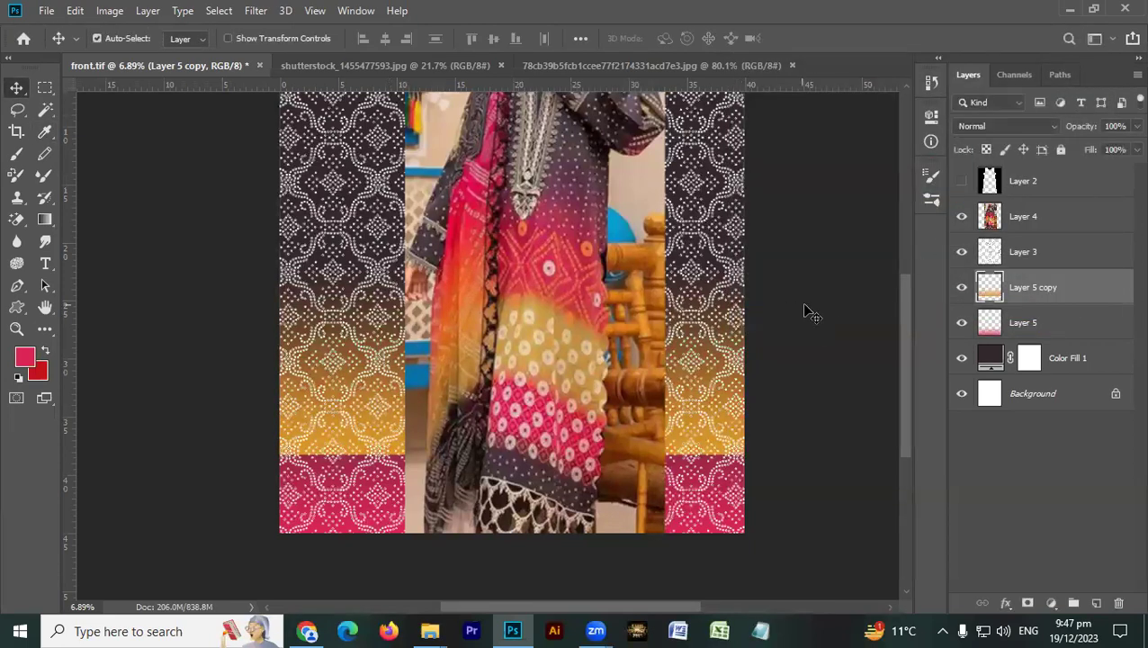
Mask the yellow gradient layer and fade its lower edge into the pink with a black-to-transparent gradient drawn upward on the mask.
left_click(1028, 603)
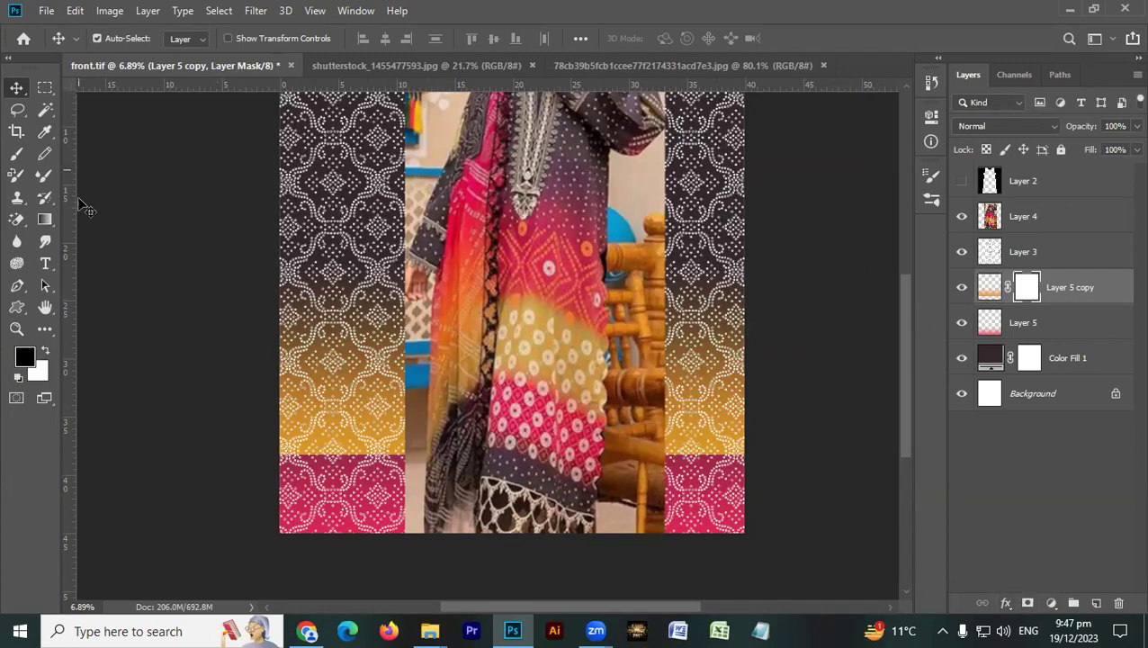
key("g")
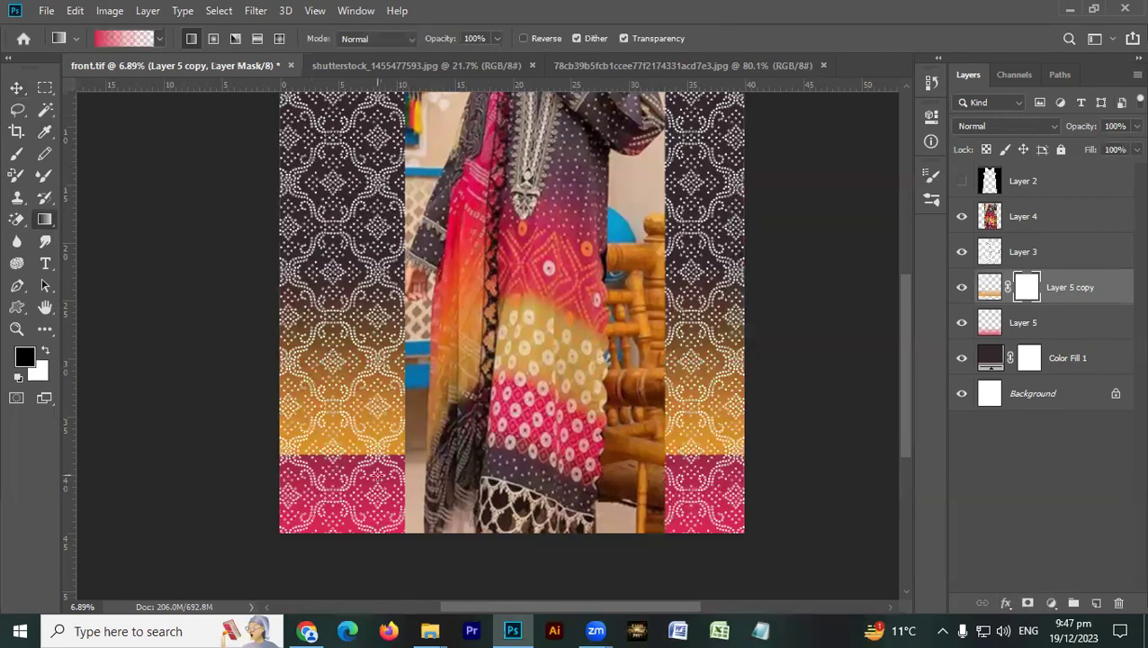
left_click(24, 359)
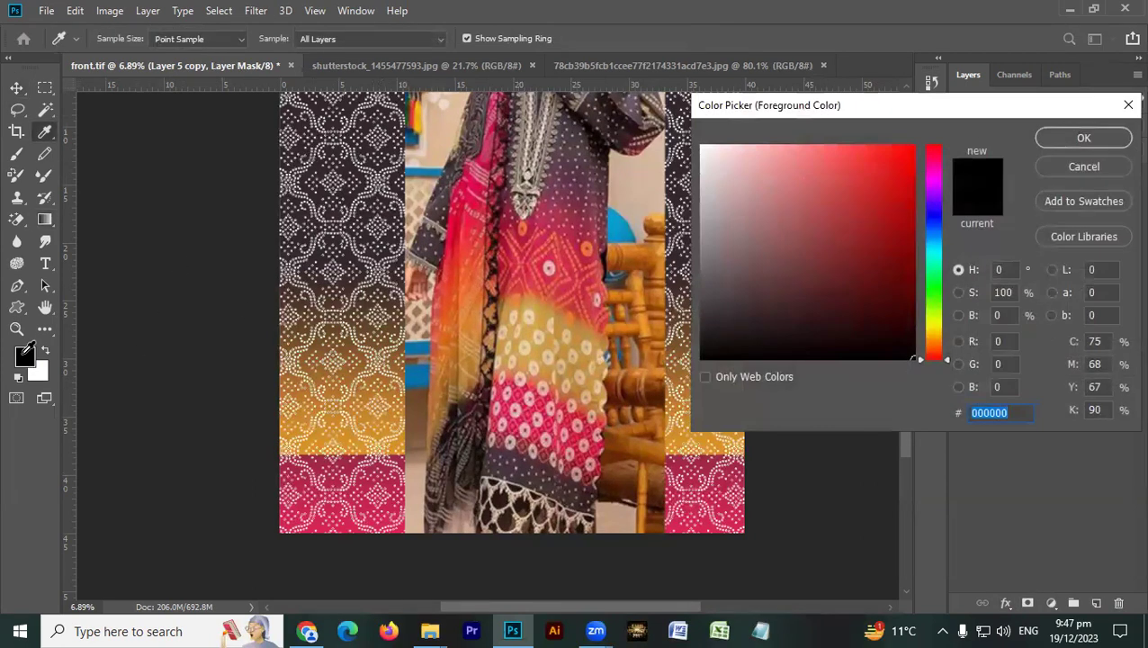
key("Return")
left_click(46, 351)
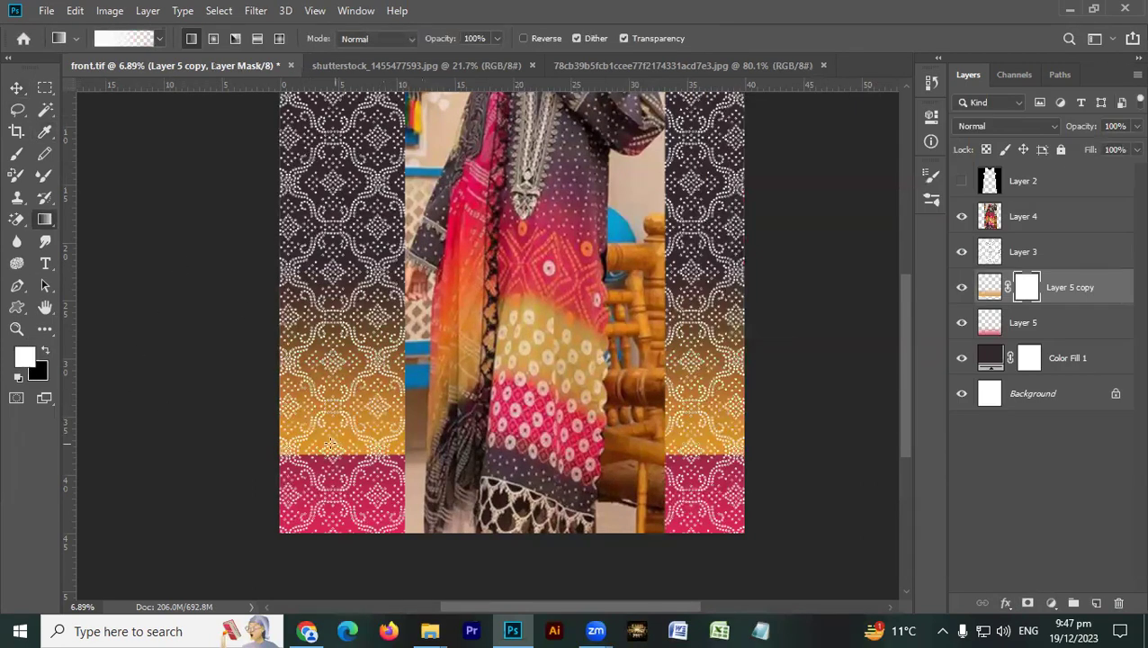
left_click(47, 350)
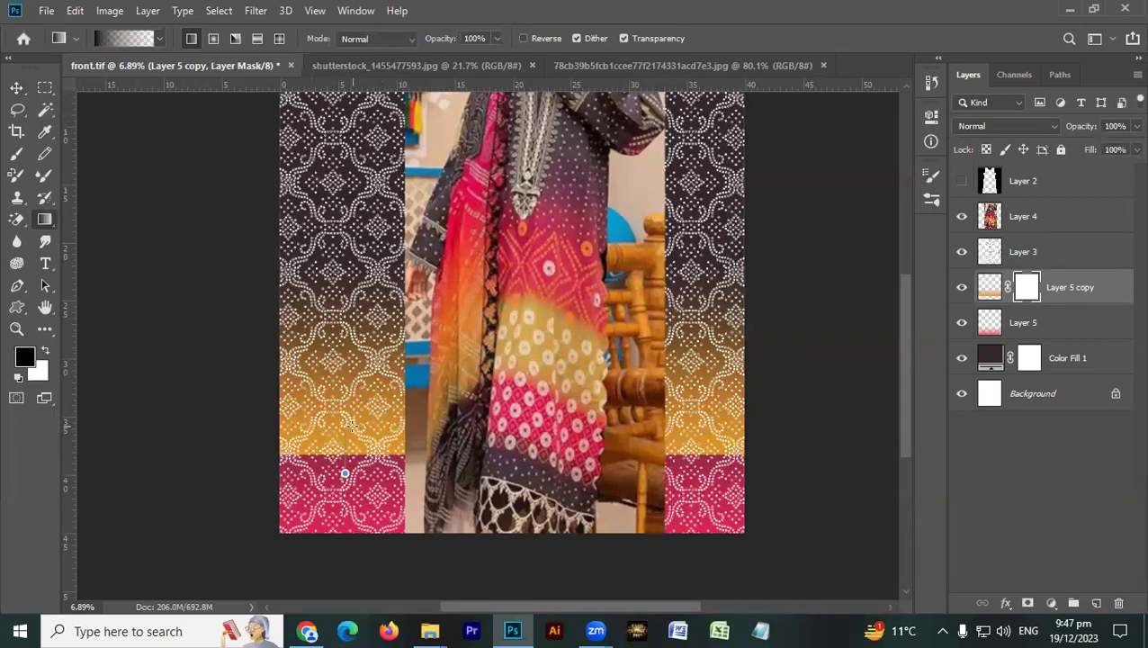
left_click_drag(357, 423, 369, 405)
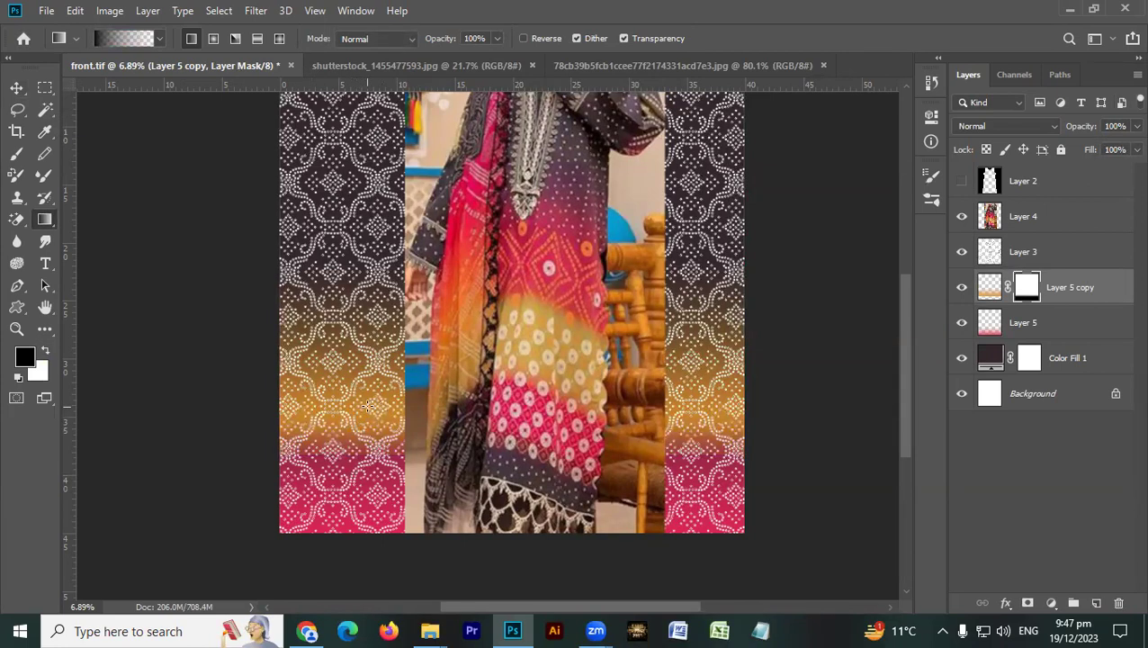
Stretch the yellow gradient band slightly downward over the pink border.
key("ctrl+t")
left_click_drag(508, 453, 508, 478)
key("Return")
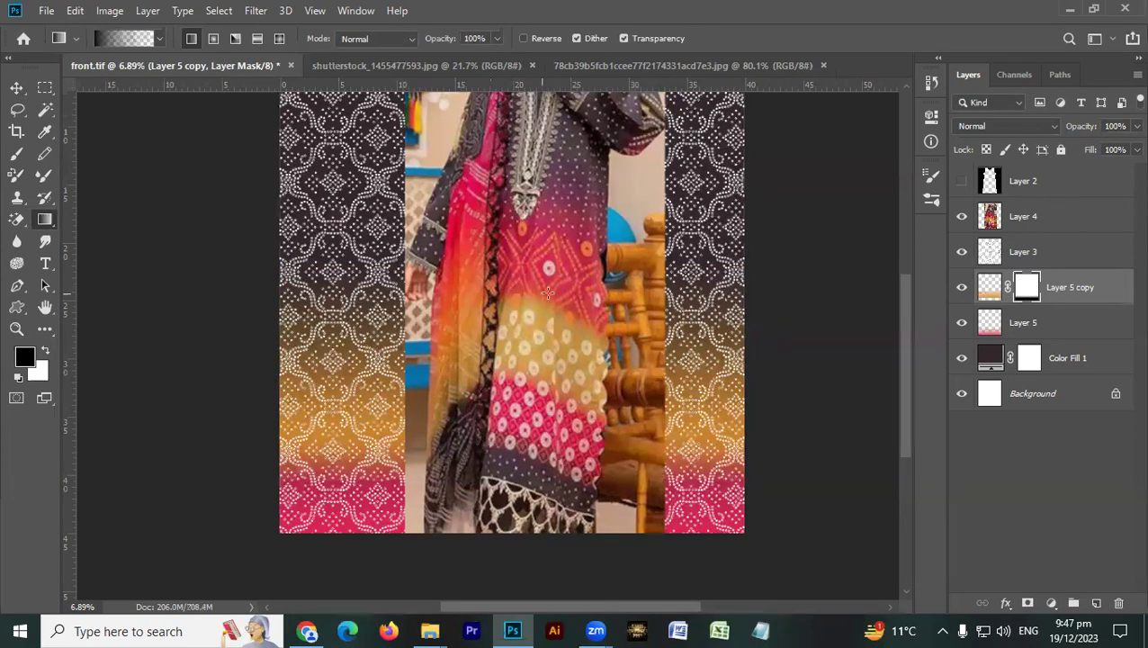
Duplicate the masked yellow gradient higher up the canvas, send the copy behind the original and lower it slightly to overlap.
key("v")
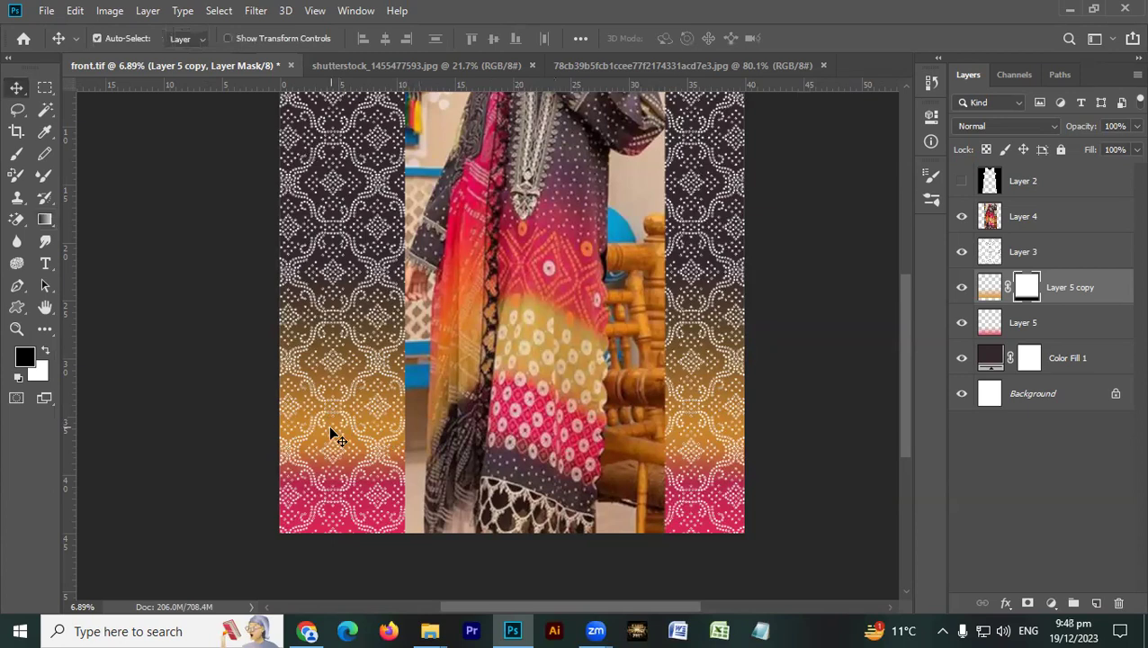
left_click_drag(338, 409, 341, 308)
key("ctrl+bracketleft")
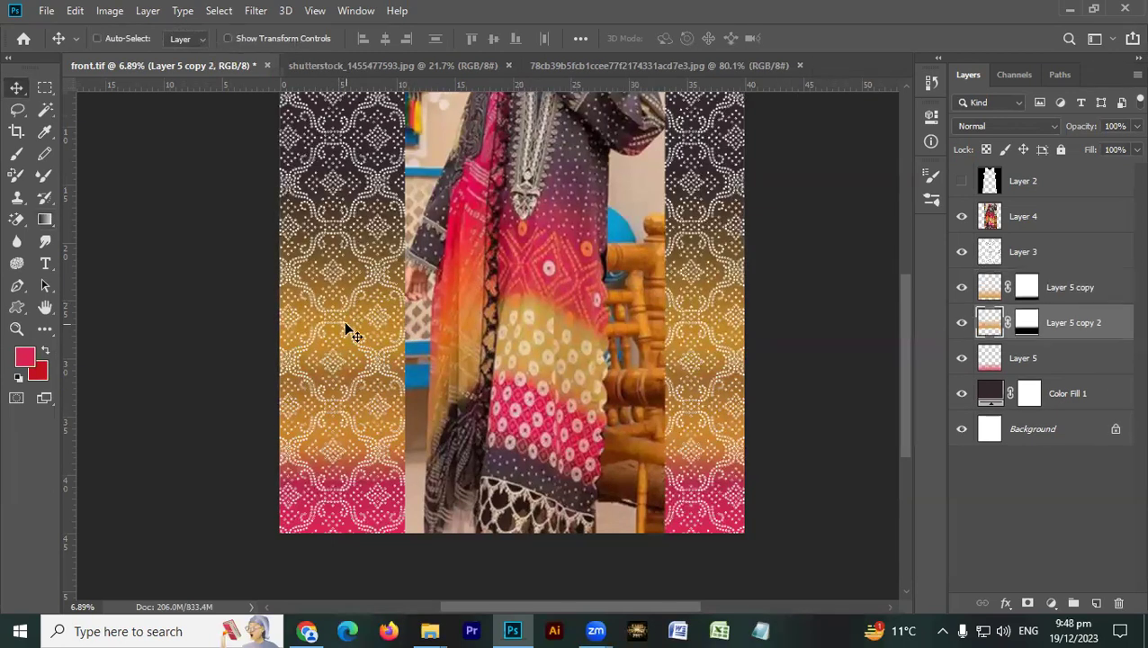
left_click_drag(357, 260, 364, 293)
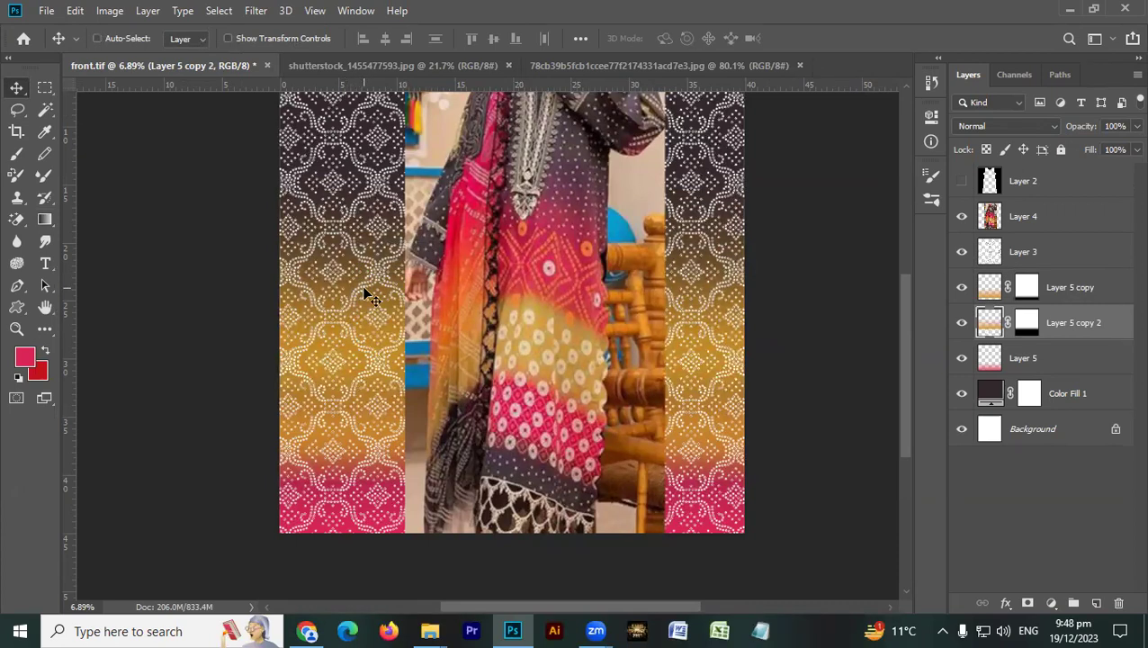
Shift the hue of the lower gradient copy by -77 to make it magenta-purple and raise its saturation slightly.
key("ctrl+u")
left_click_drag(885, 171, 834, 168)
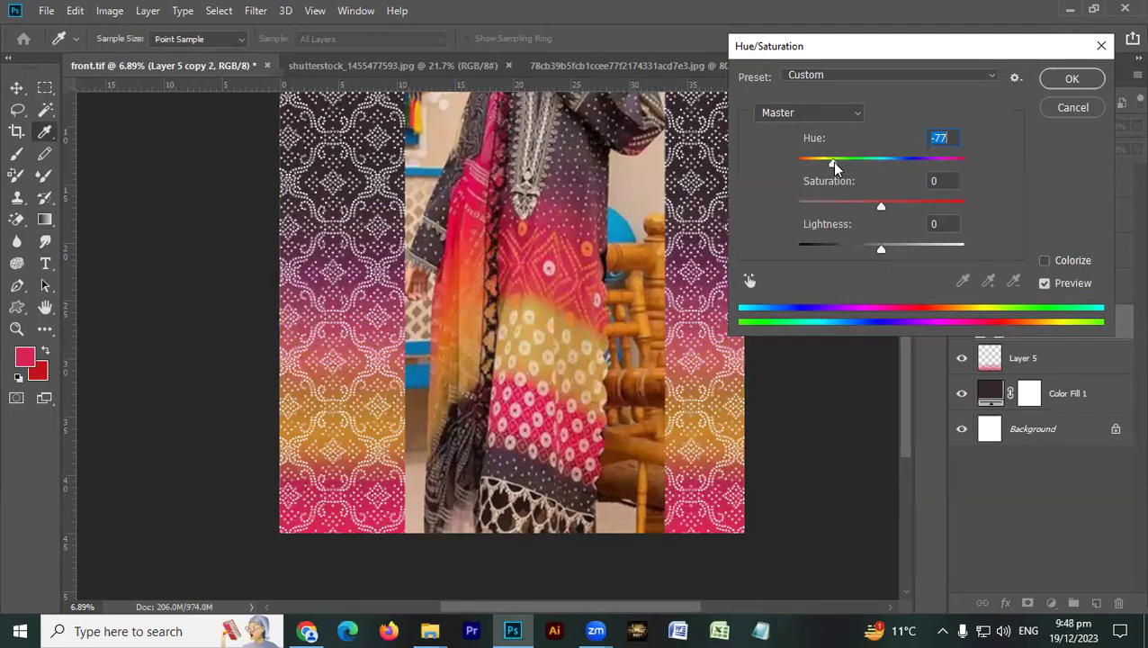
left_click_drag(880, 215, 890, 209)
left_click(1071, 79)
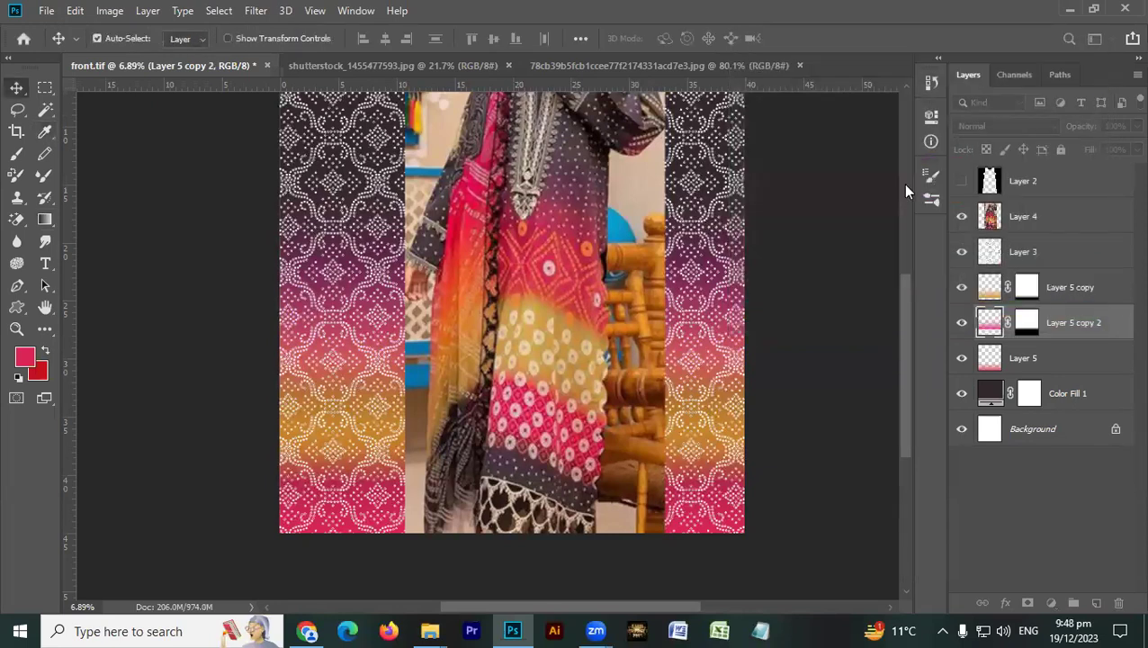
Move the reference photo aside and, on a new layer, fill a narrow full-width strip along the bottom edge with dark plum sampled from the fabric.
left_click_drag(479, 416, 557, 270)
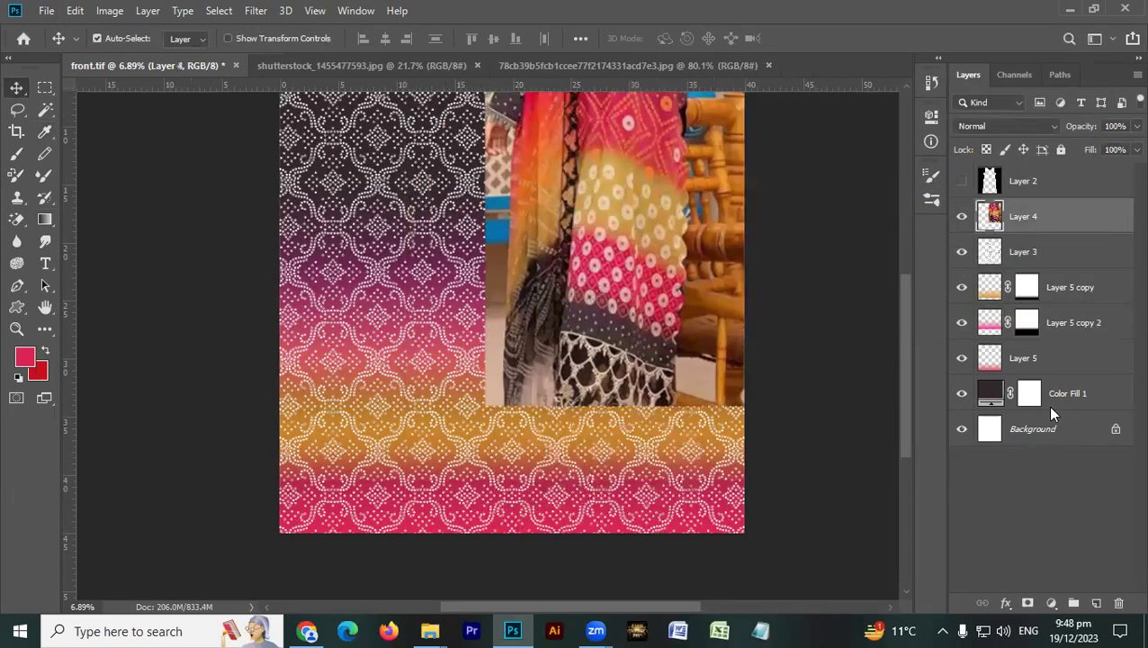
left_click(1083, 284)
left_click(1097, 603)
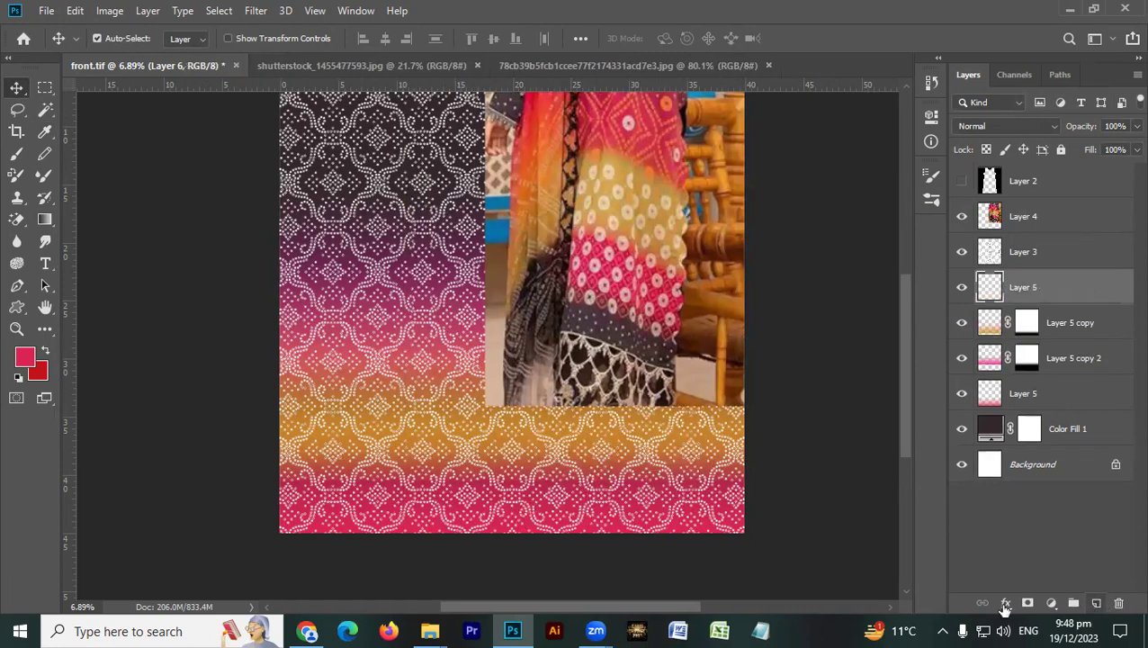
key("m")
left_click_drag(760, 518, 165, 522)
key("i")
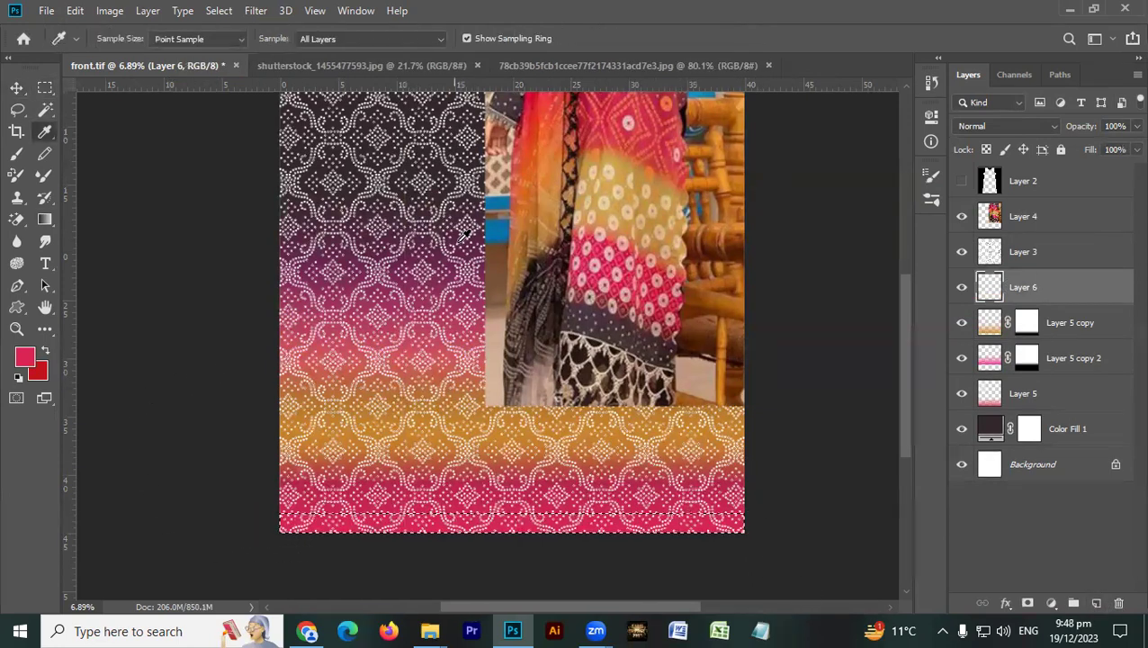
left_click(435, 210)
key("alt+BackSpace")
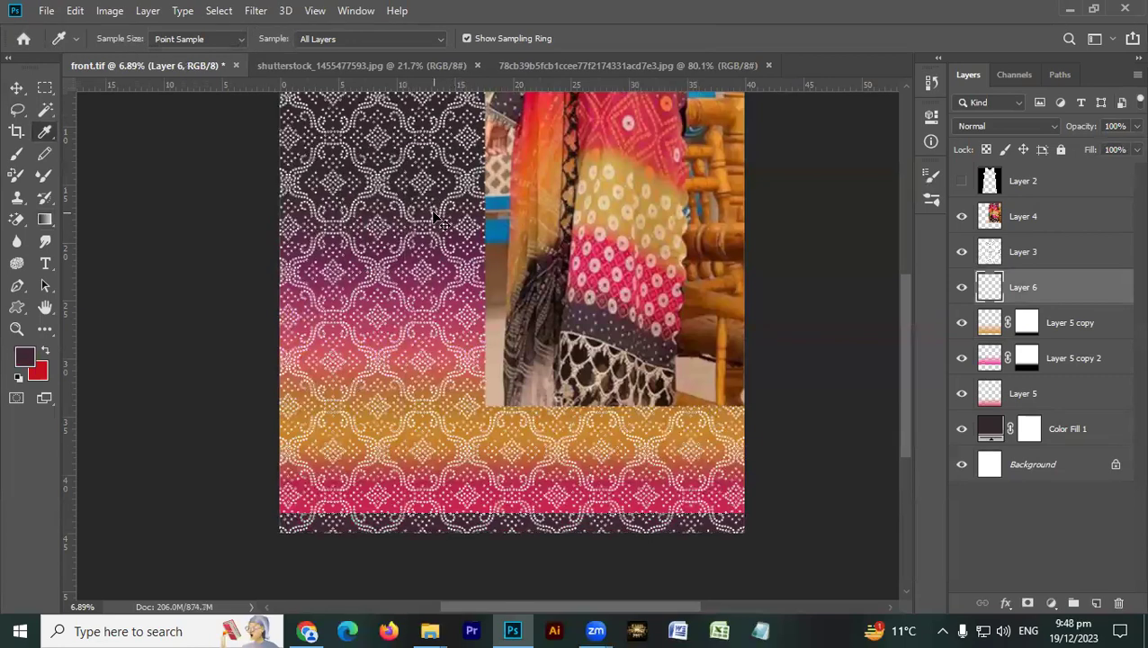
Move the dark hem strip's layer above the dotted pattern layer so the strip covers the dots.
key("v")
left_click(351, 514, "ctrl")
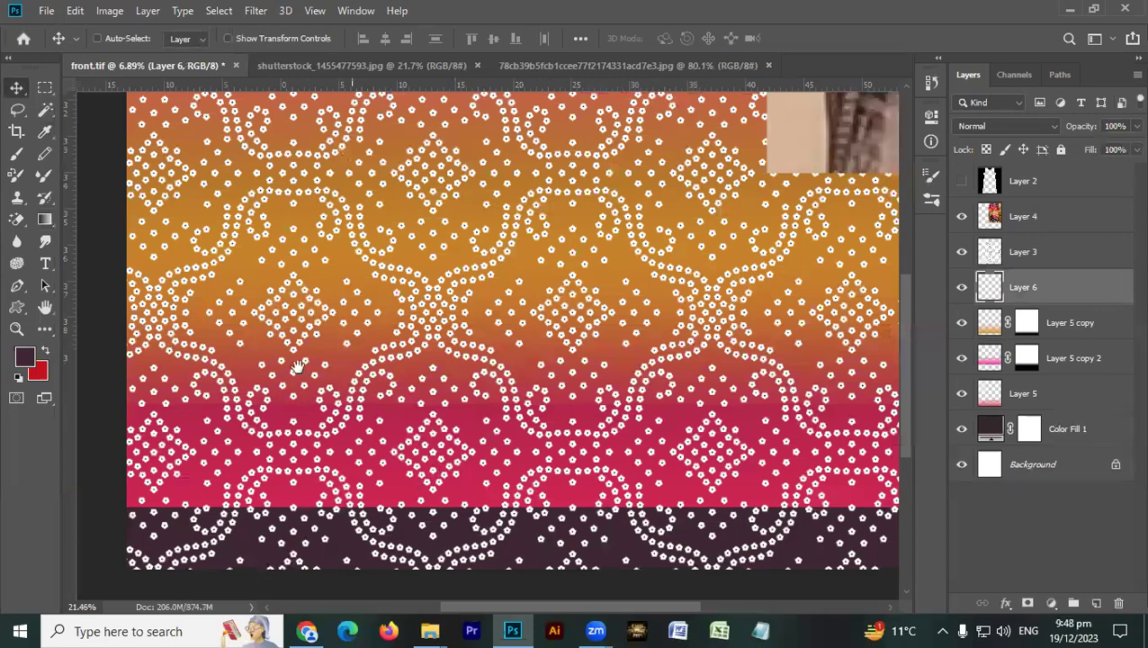
left_click_drag(329, 367, 765, 306)
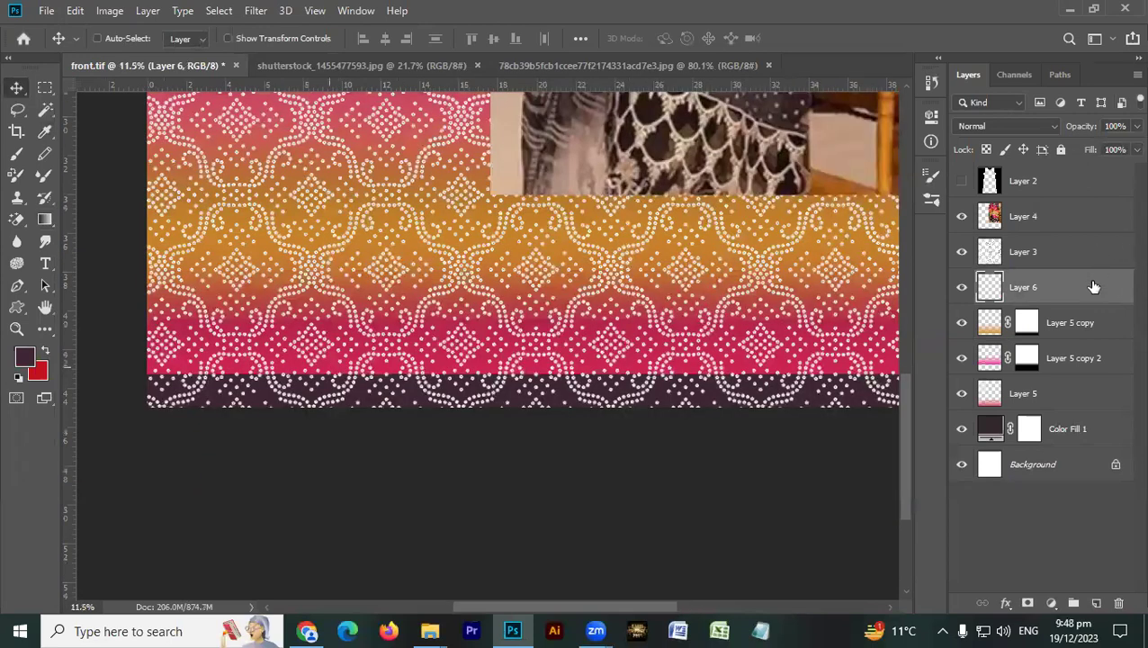
left_click_drag(1078, 260, 1075, 236)
Examine the plain dark hem strip up close and compare it with the lower border bands in the reference photo.
scroll(584, 384, "up", 1)
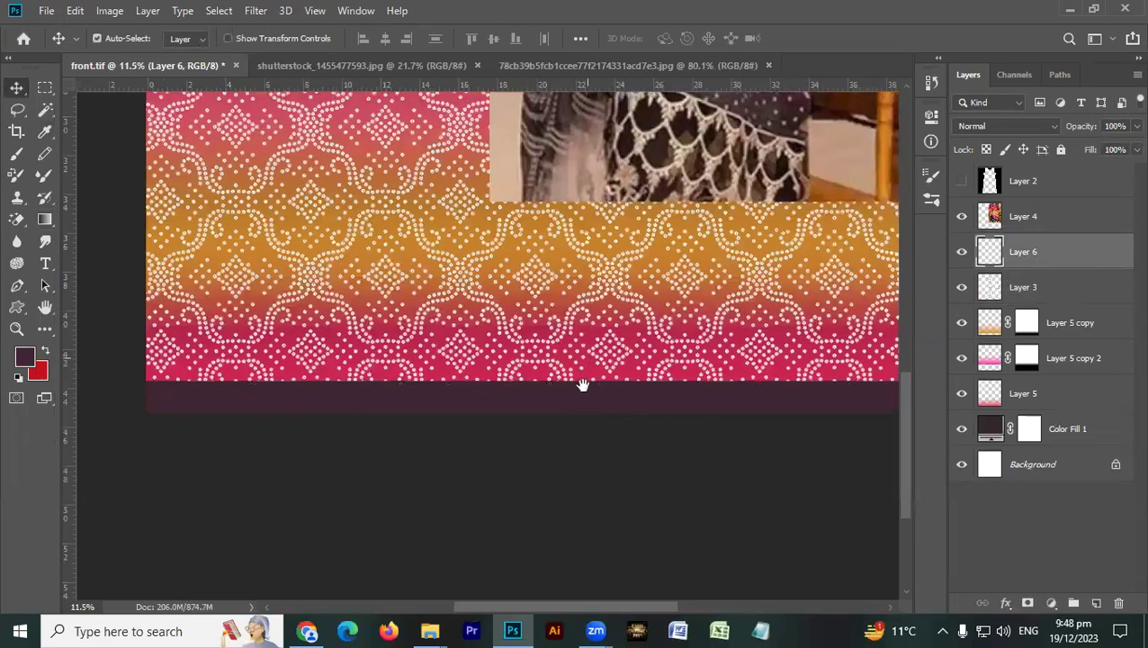
left_click_drag(466, 421, 586, 389)
scroll(456, 409, "down", 1)
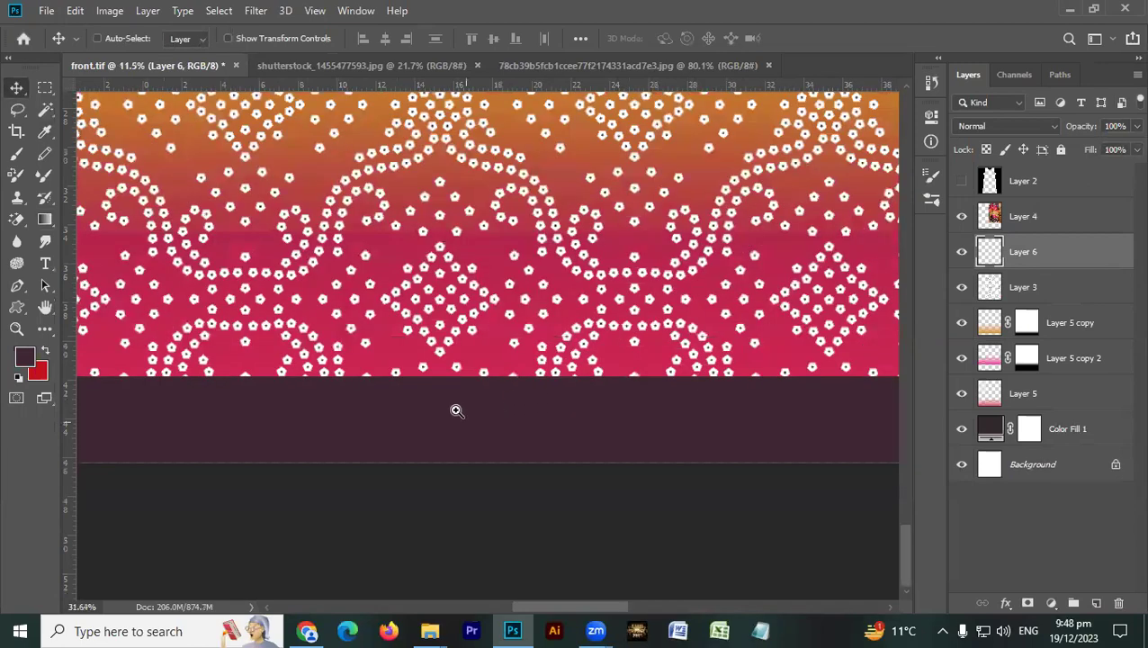
scroll(462, 494, "down", 1)
scroll(469, 497, "up", 3)
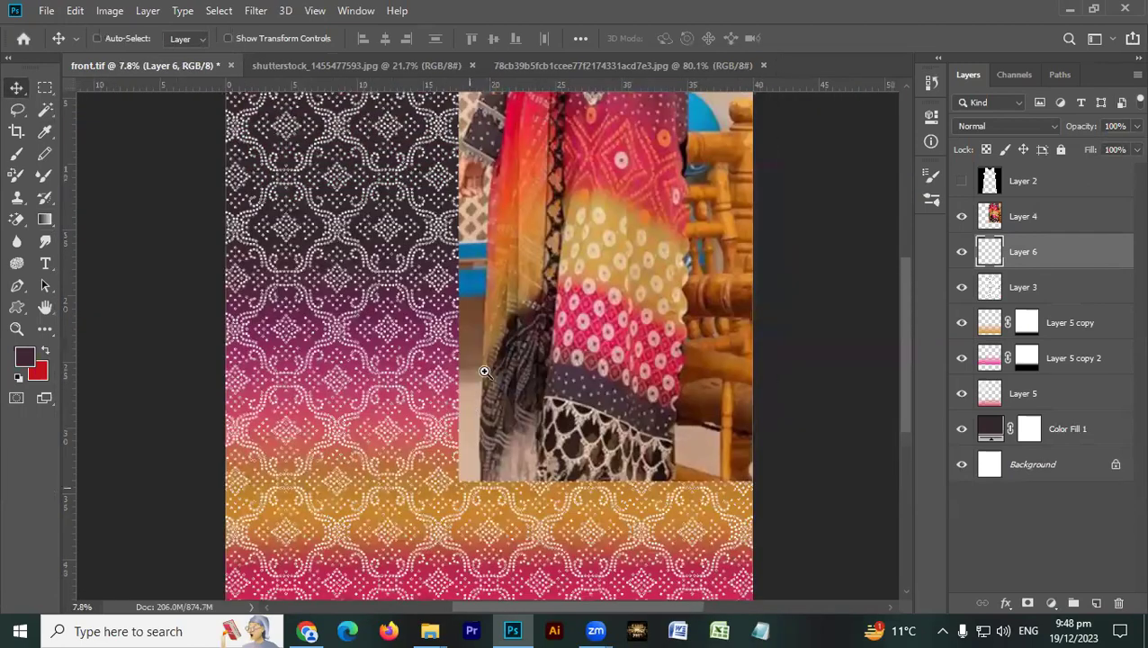
scroll(540, 360, "down", 1)
scroll(675, 304, "up", 5)
scroll(450, 346, "down", 3)
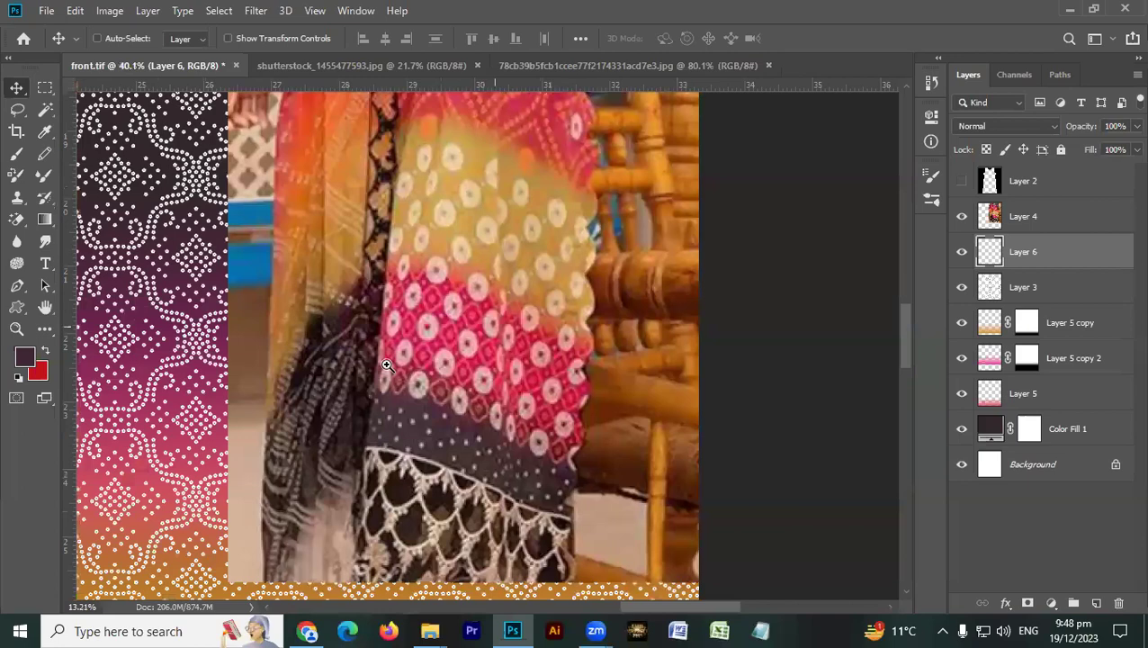
scroll(279, 445, "down", 2)
scroll(391, 389, "down", 1)
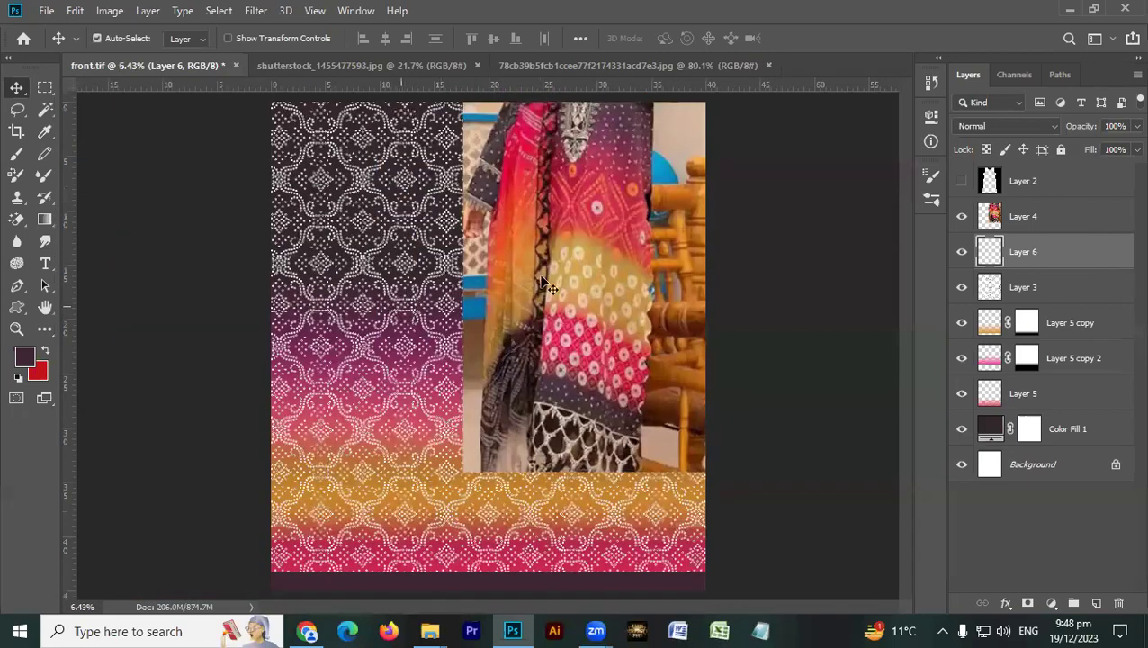
Set the opacity of the dotted pattern on Layer 3 to 60%.
left_click(1050, 286)
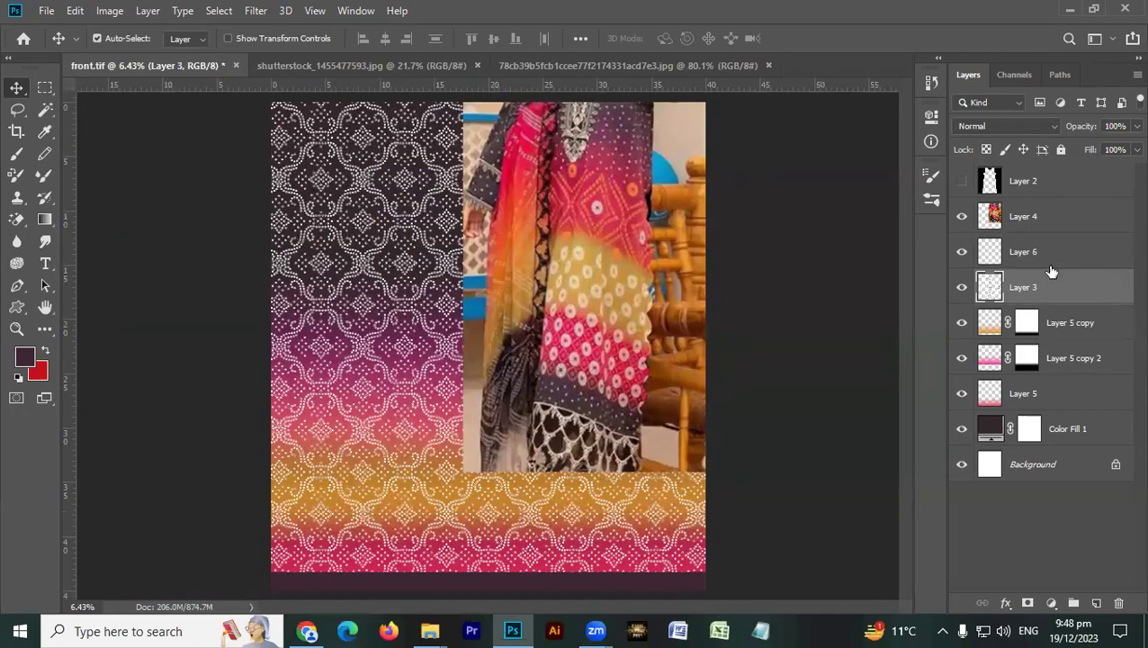
key("5")
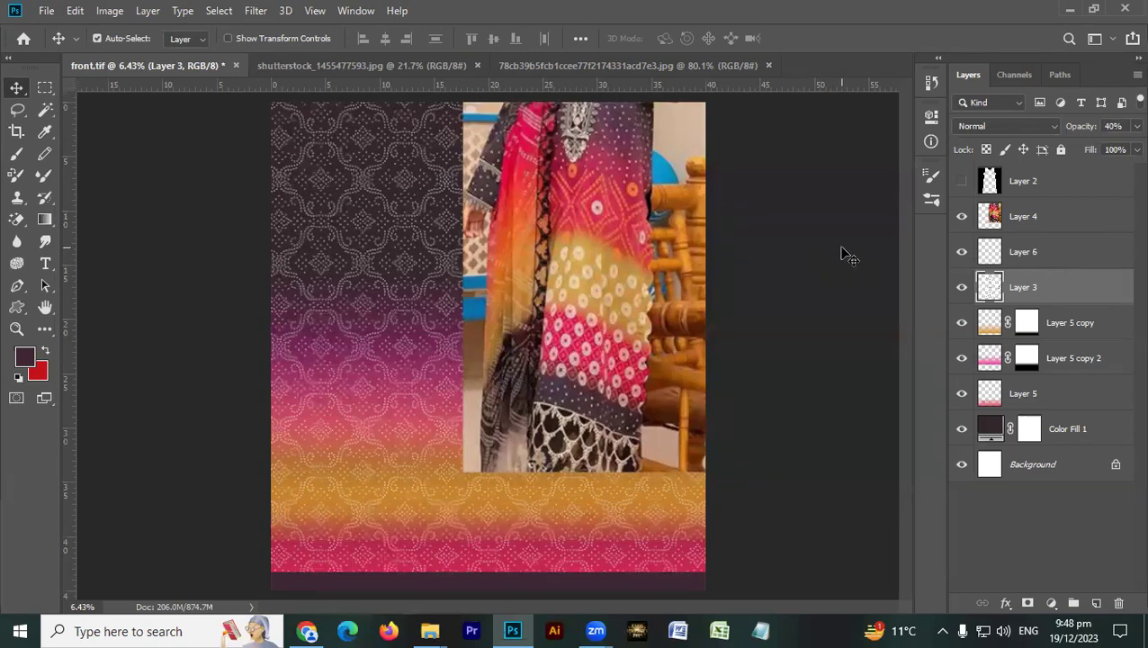
key("6")
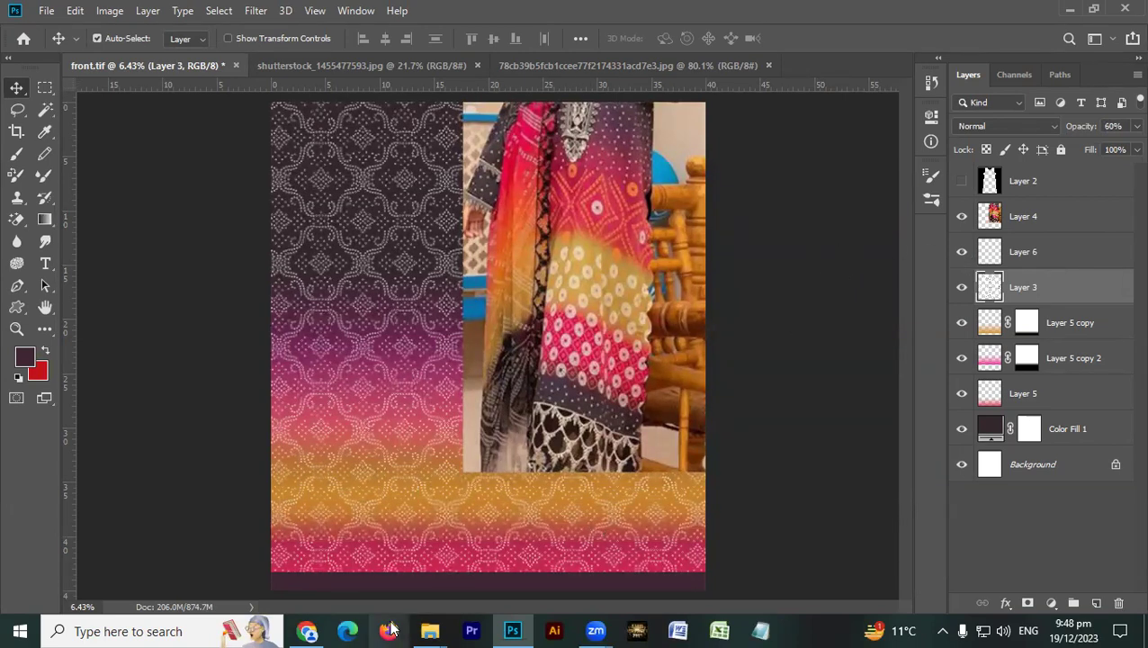
mouse_move(430, 631)
left_click(615, 557)
scroll(679, 438, "down", 5)
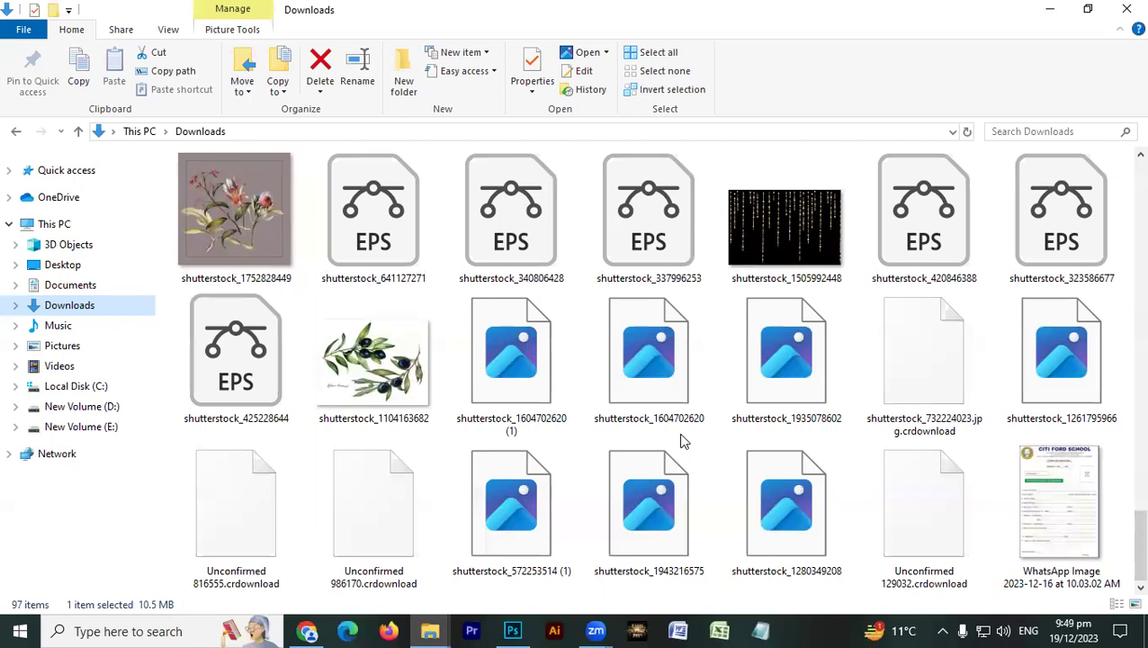
scroll(681, 440, "up", 3)
scroll(681, 441, "up", 3)
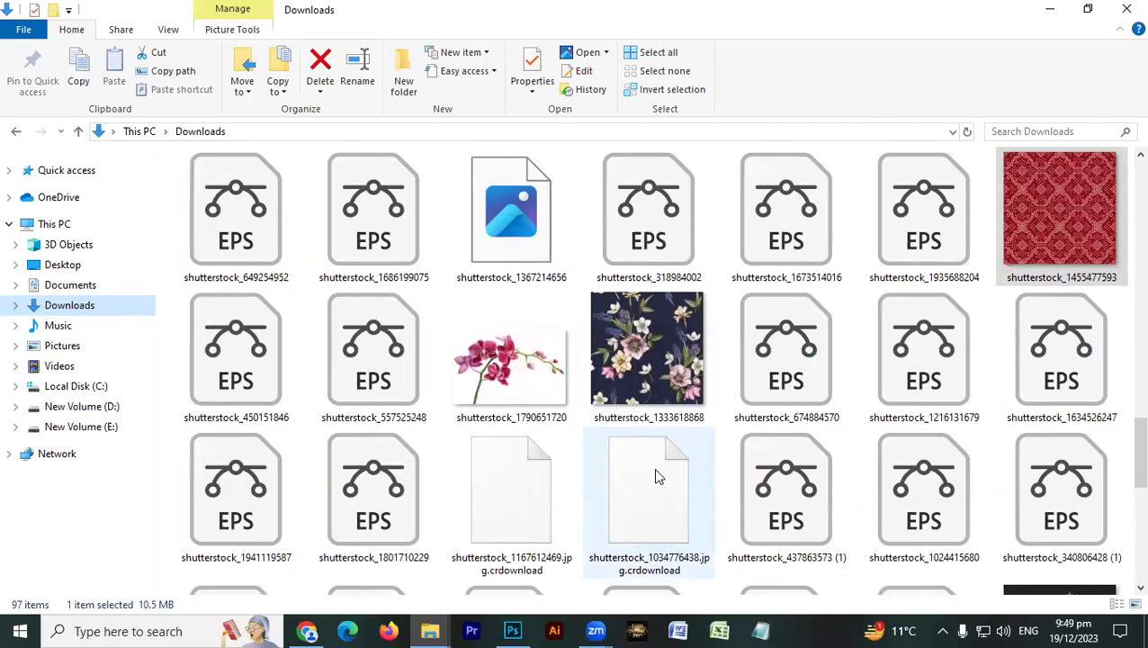
left_click(490, 486, "ctrl")
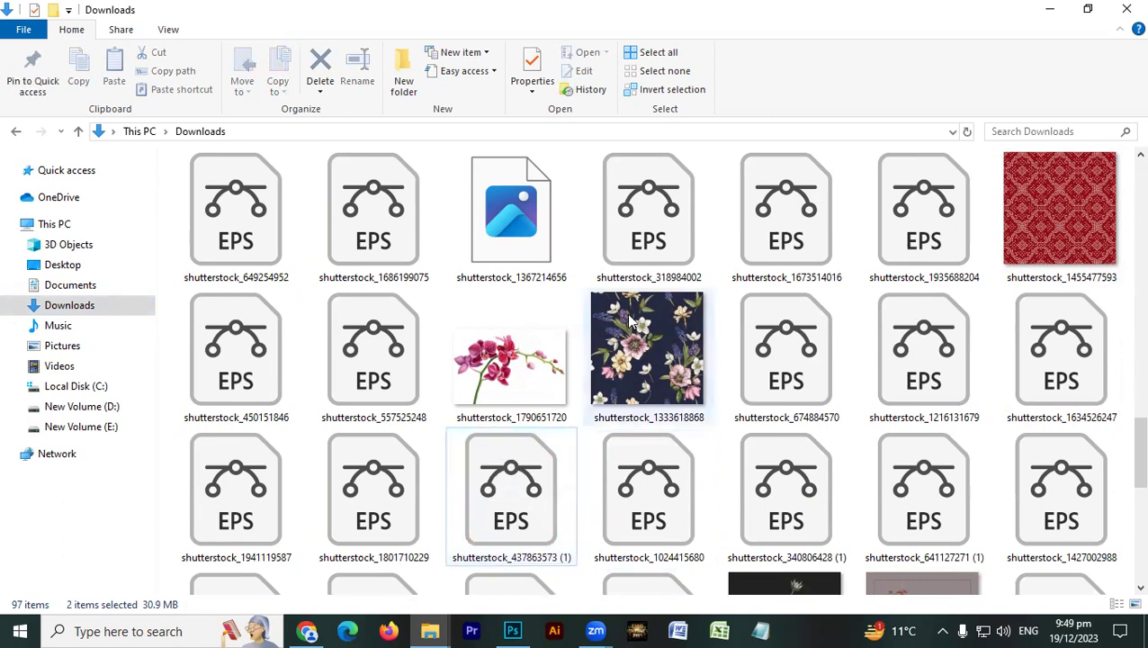
Look through the Downloads thumbnails for pattern artwork, and check the chunri lawn product page and the Pinterest page in Chrome.
scroll(628, 316, "up", 10)
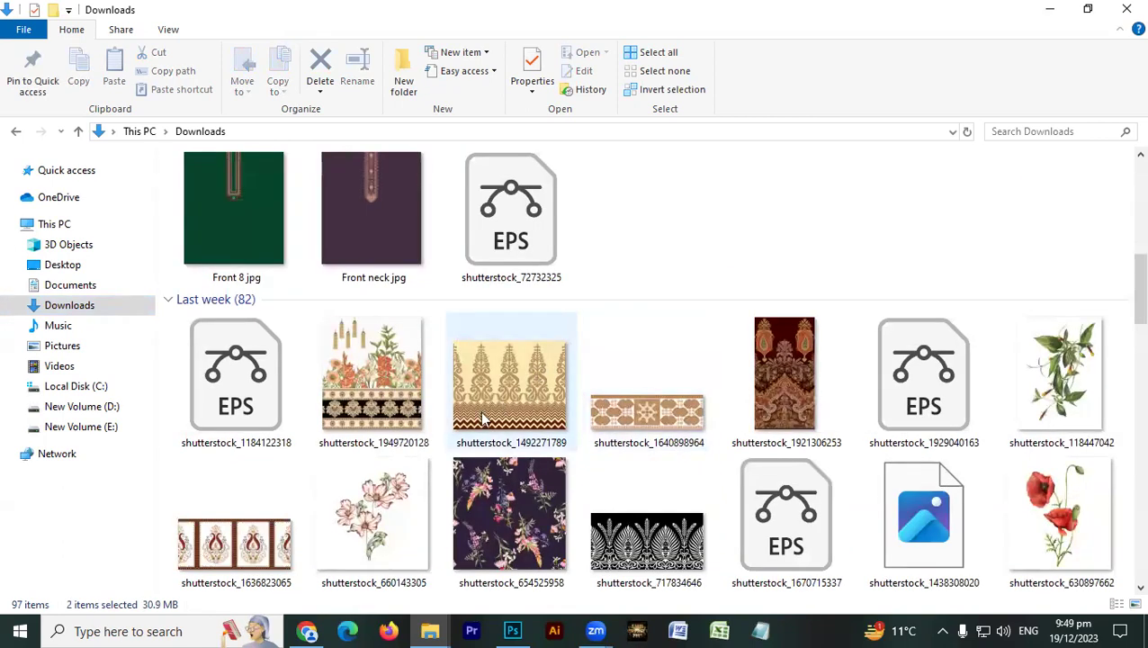
scroll(475, 428, "down", 8)
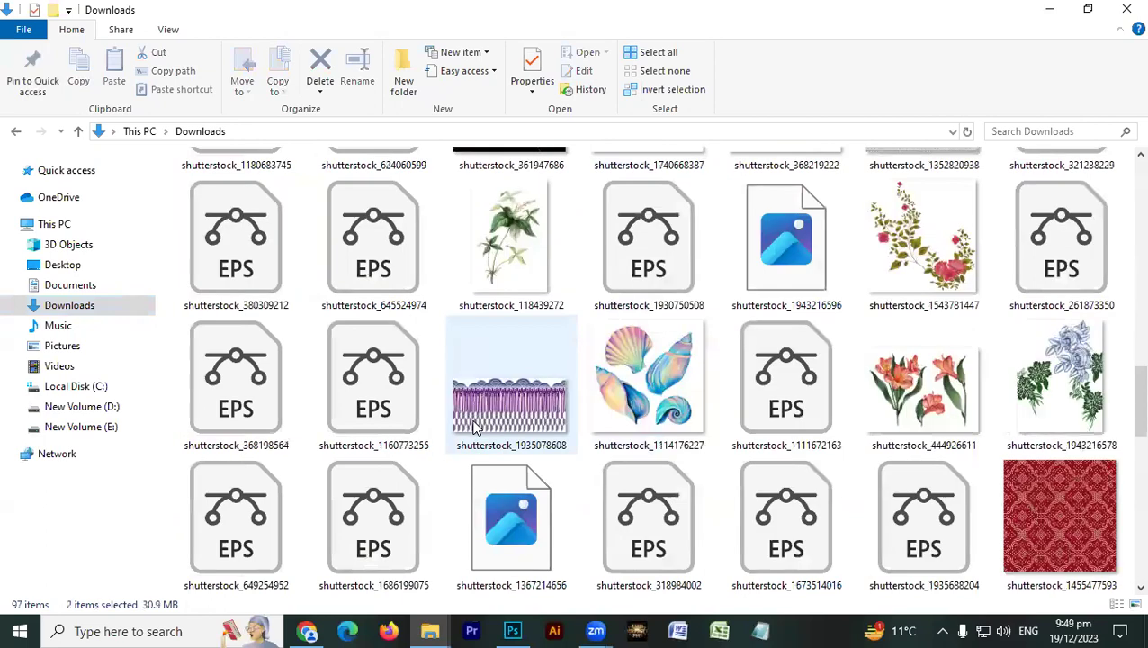
scroll(475, 428, "down", 3)
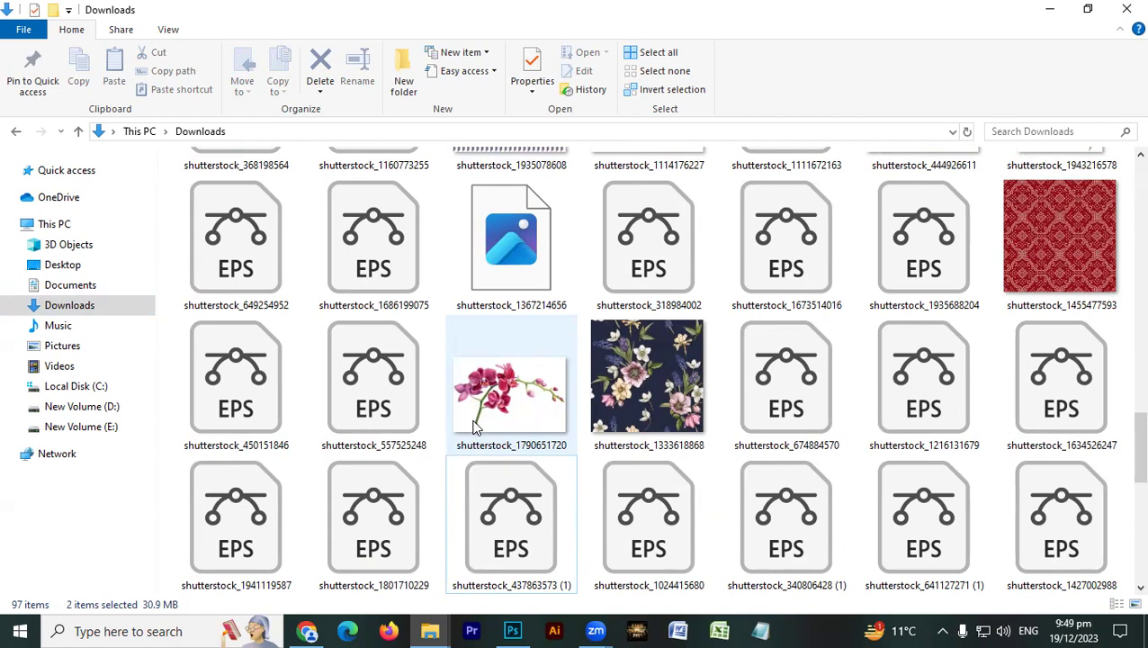
left_click(309, 629)
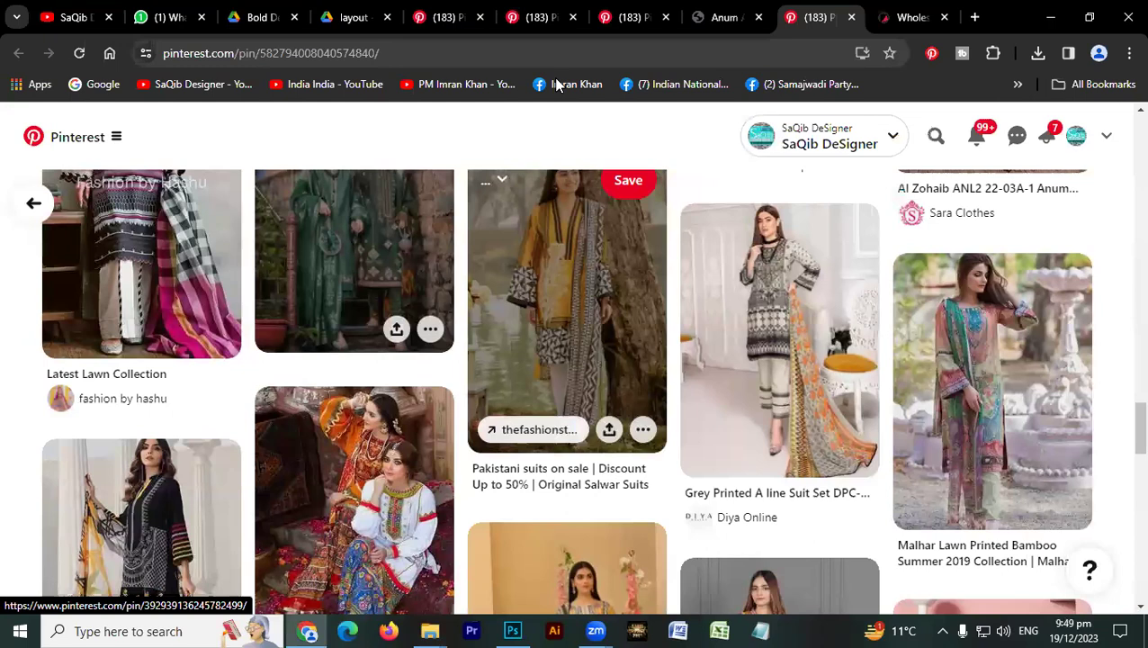
left_click(716, 20)
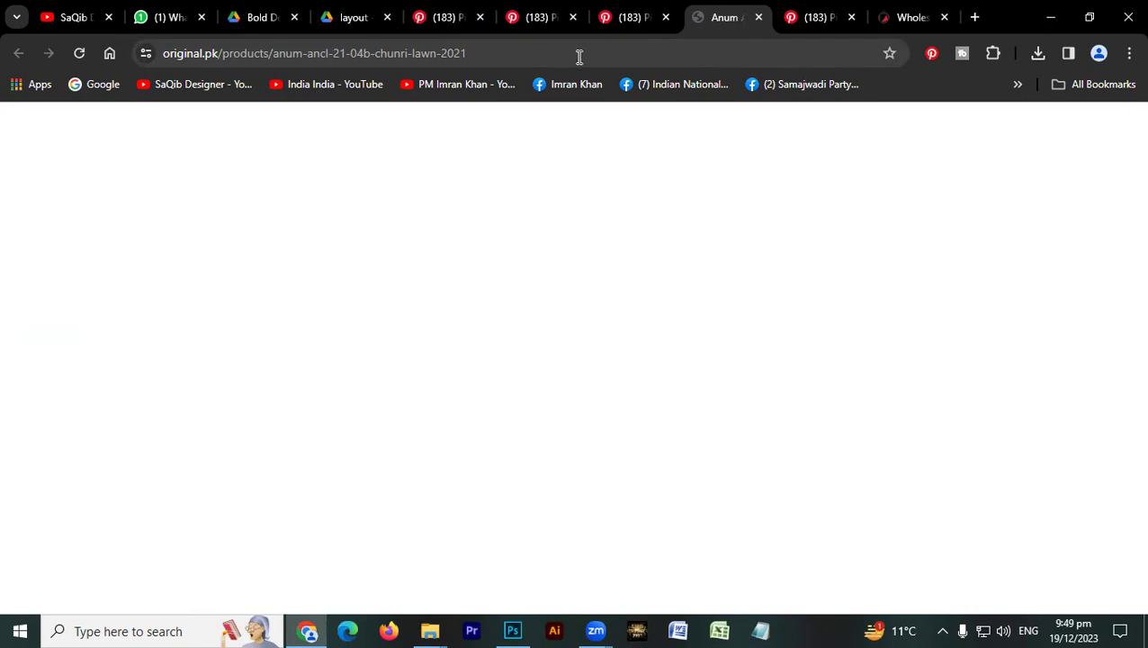
key("ctrl+shift+Tab")
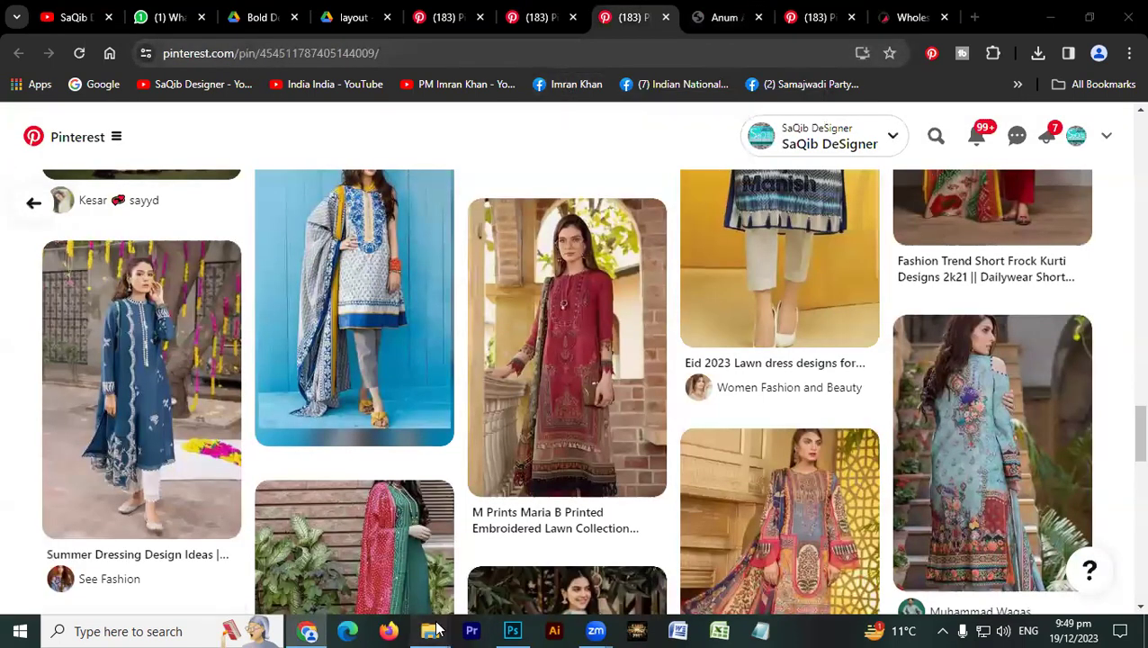
Open shutterstock_450151846.eps from Downloads in Photoshop, rasterized at 300 pixels/inch in CMYK Color, inspect its pattern squares and close it.
mouse_move(430, 630)
left_click(573, 578)
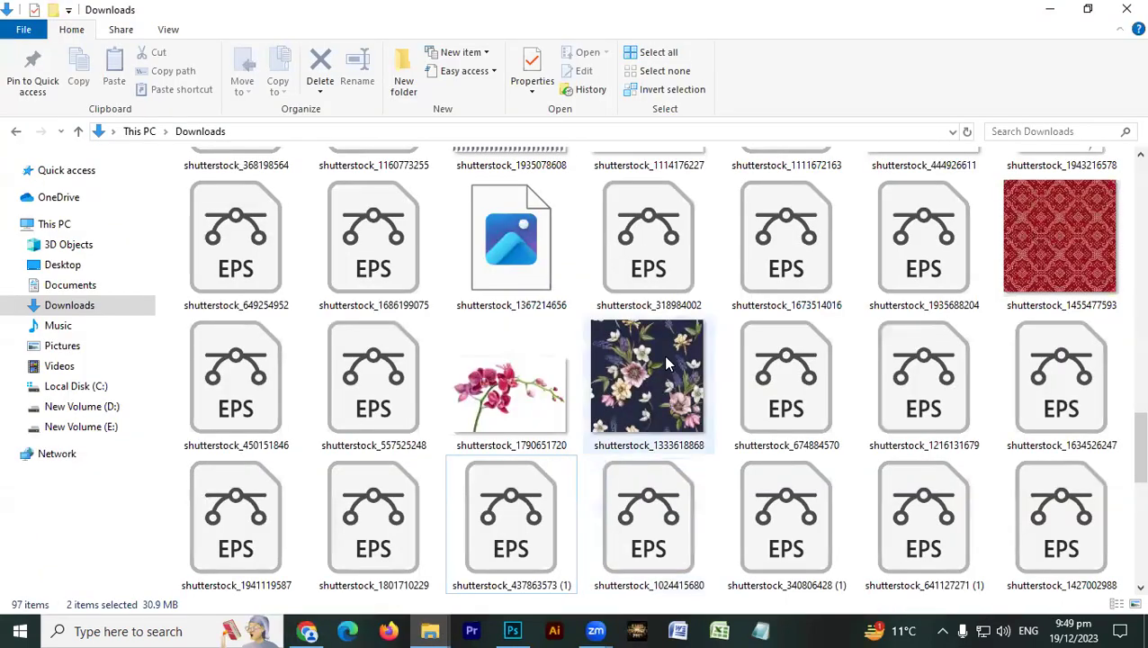
left_click_drag(216, 395, 789, 493)
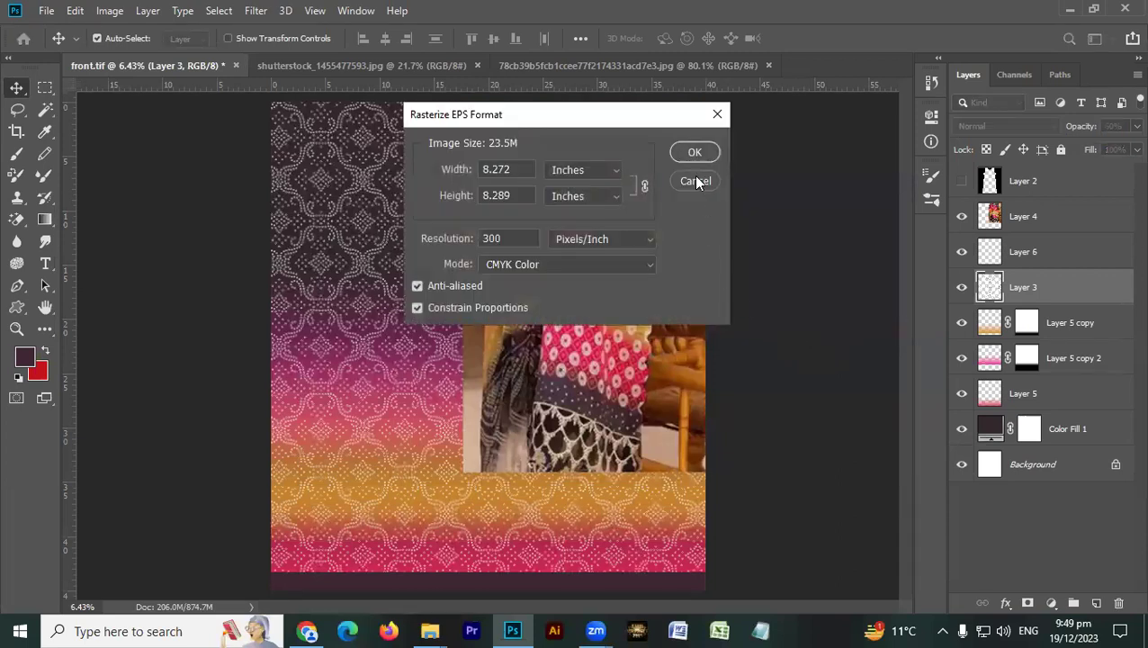
left_click(690, 150)
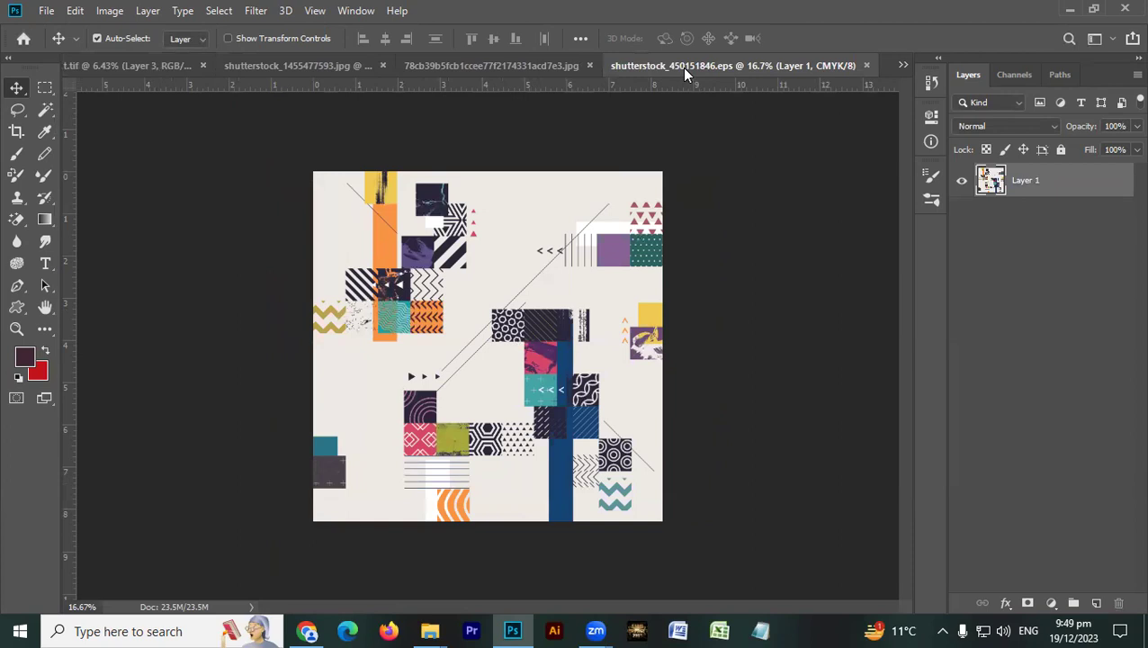
left_click(867, 64)
left_click(569, 247)
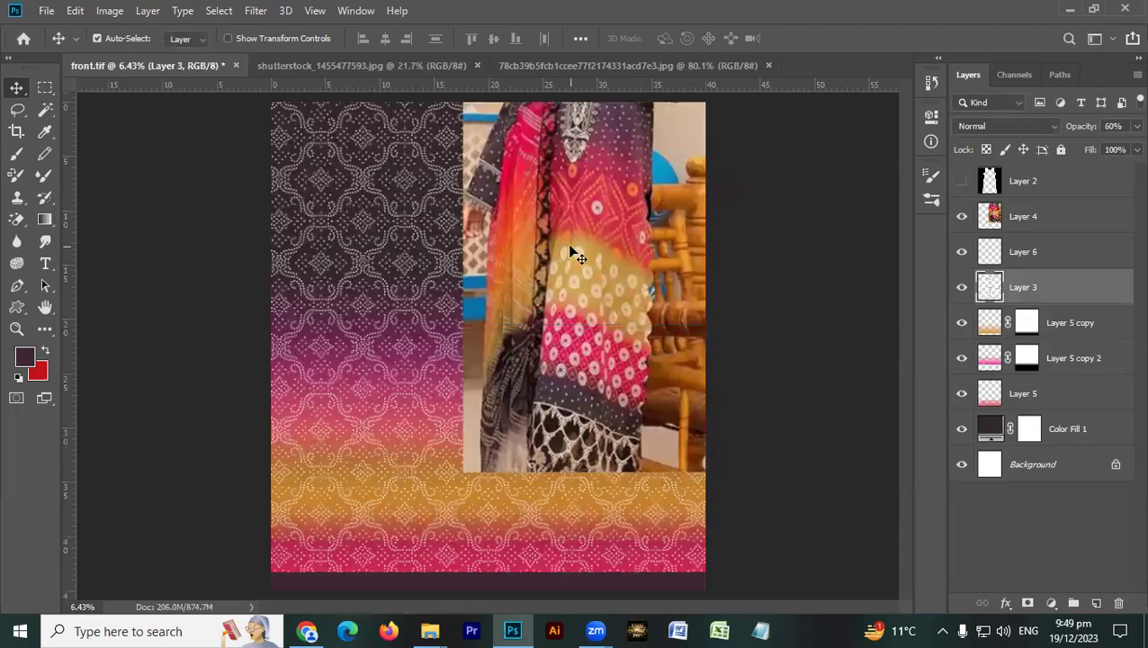
Move the reference photo down so the suit's neckline and sleeves lie within the canvas.
left_click_drag(581, 177, 606, 390)
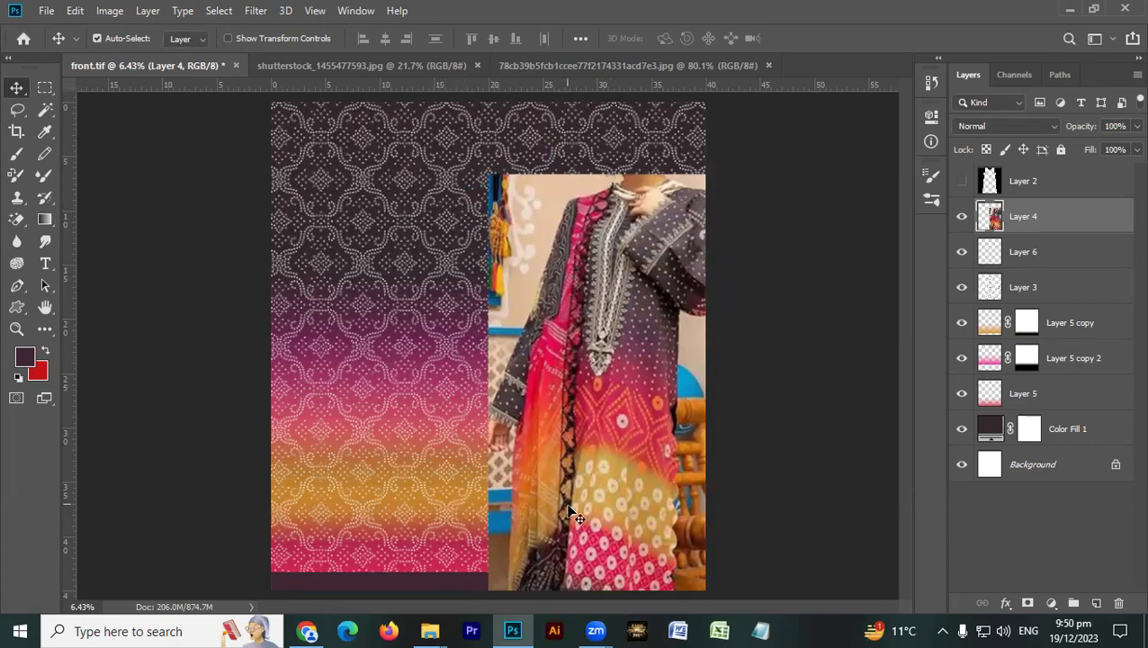
Open the slide 36.jpg from the Digital Textile Designing Classes folder inside Zoom Textile Classes and maximize the viewer.
mouse_move(429, 630)
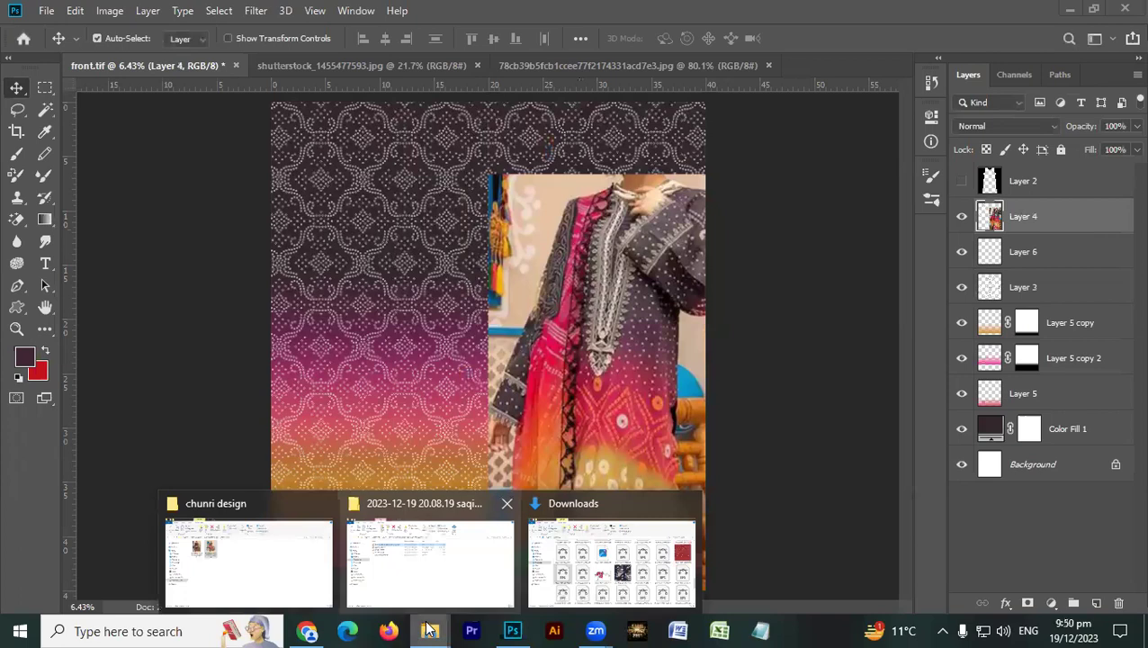
left_click(272, 571)
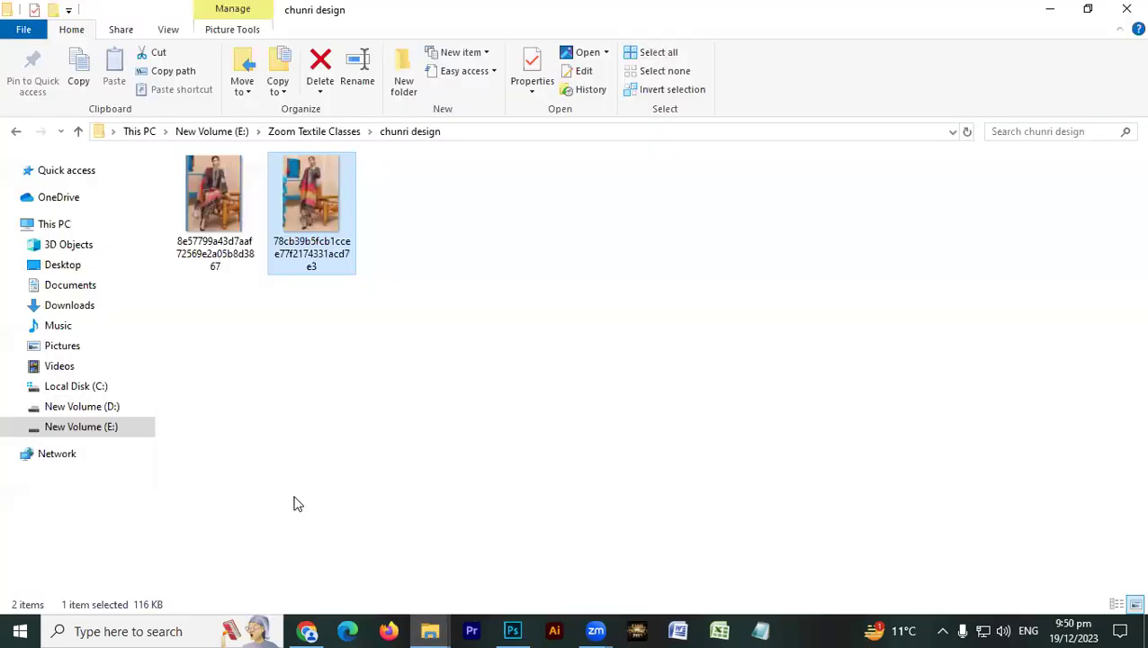
left_click(319, 132)
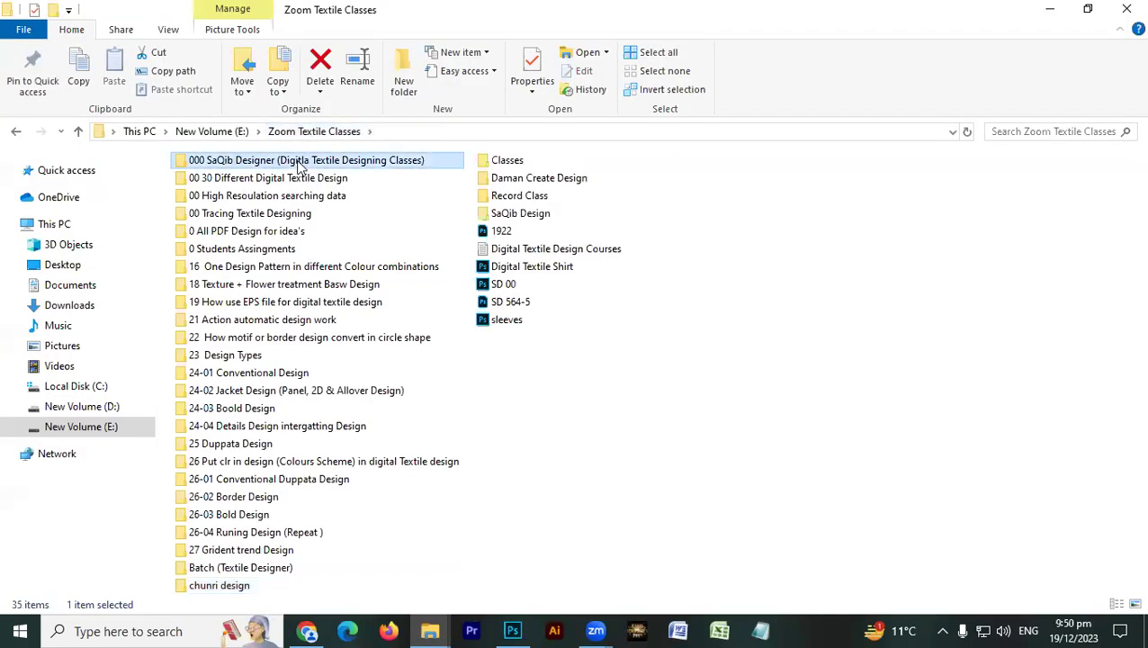
double_click(301, 166)
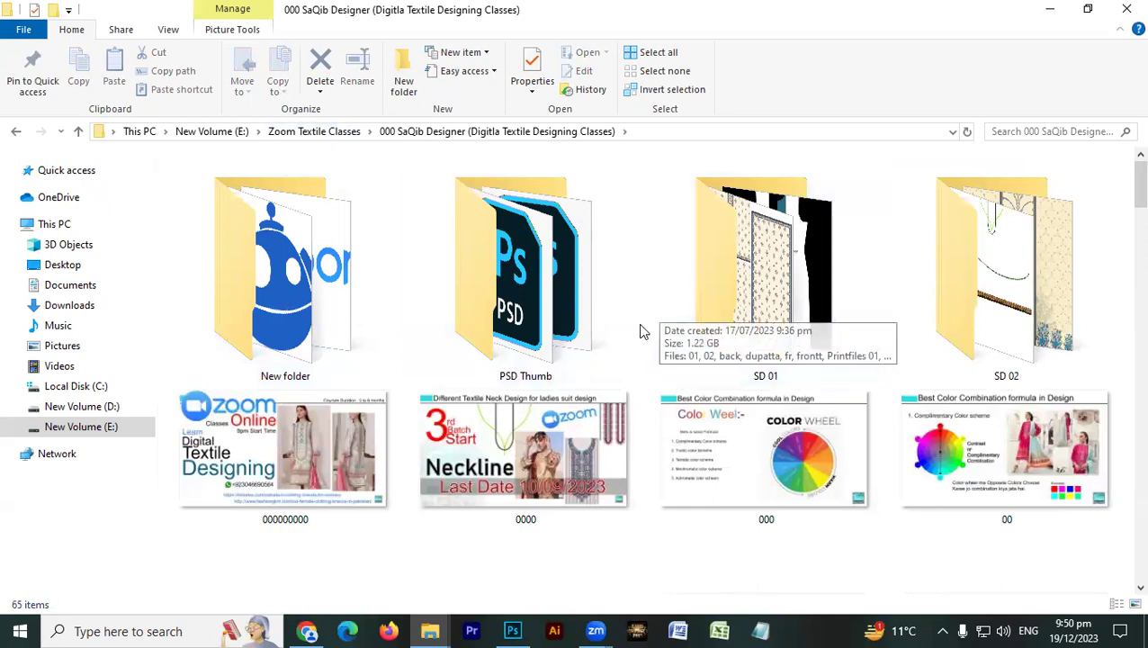
scroll(629, 337, "down", 15)
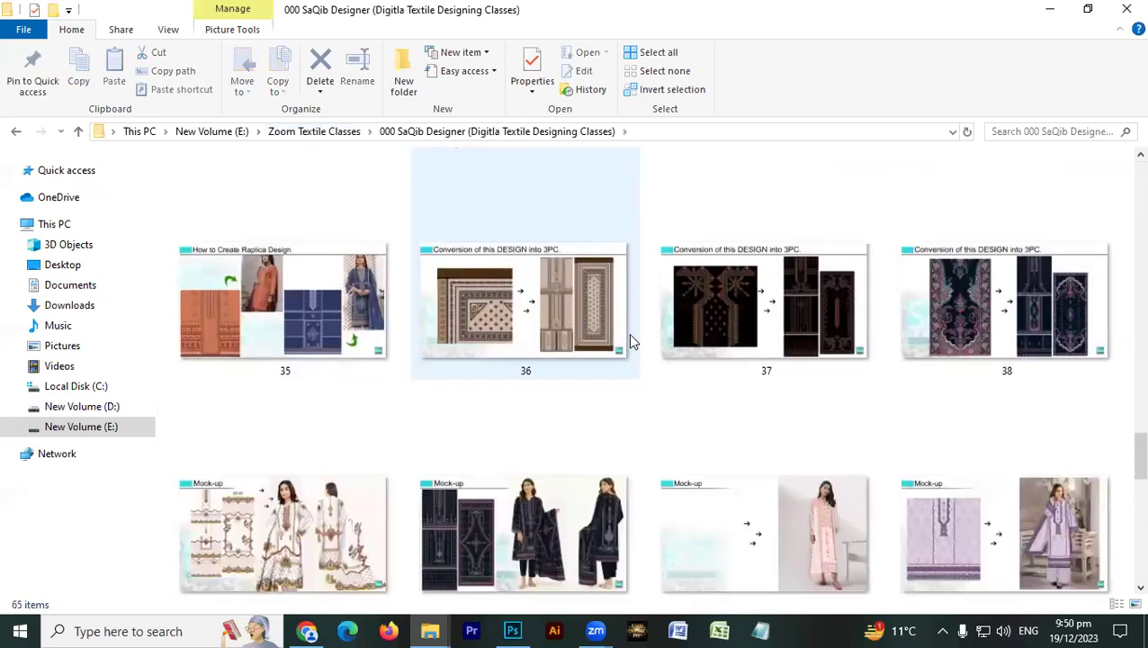
left_click(454, 331)
double_click(517, 360)
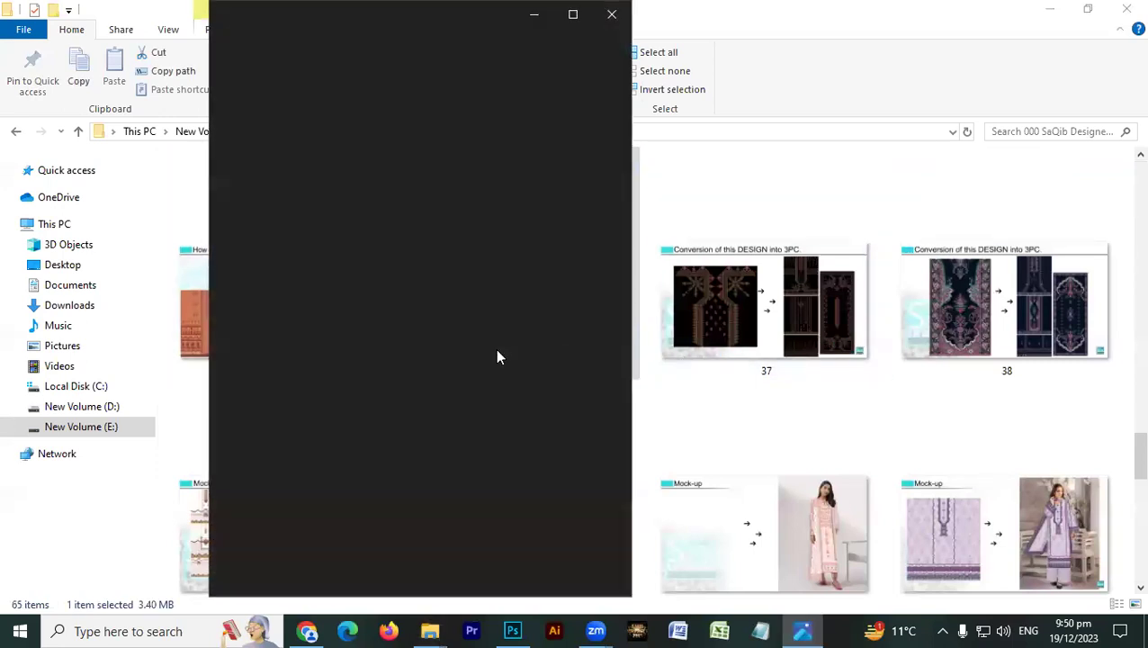
left_click(572, 20)
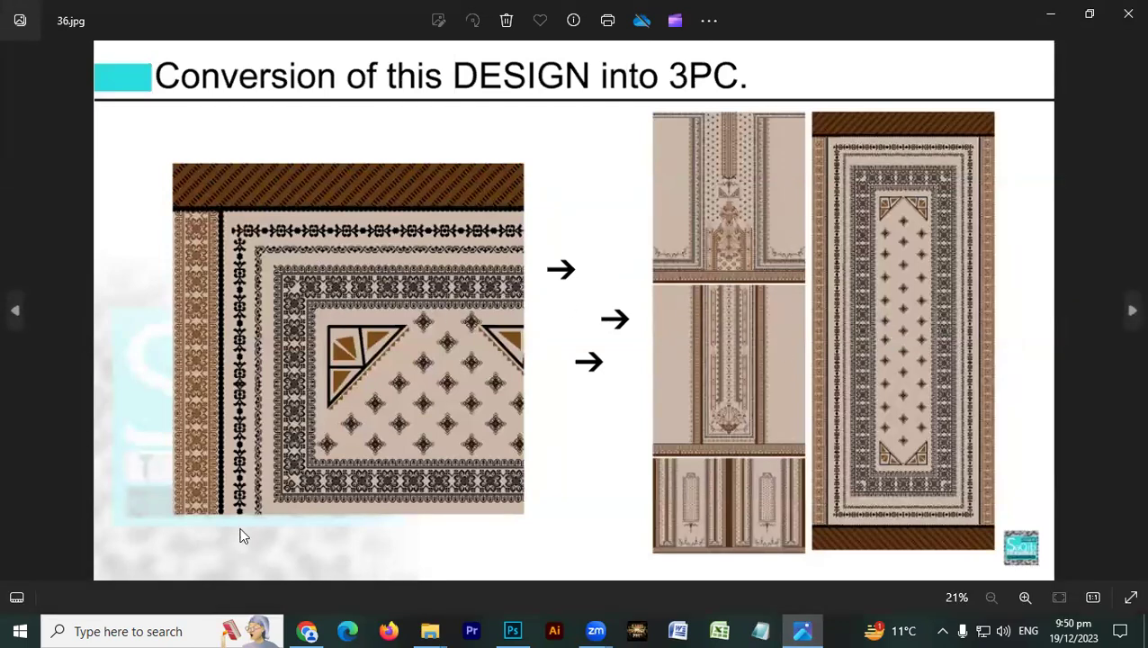
View the class slides from 34.jpg through 38.jpg on panels, replica designs and 3PC conversion, then close the viewer.
key("Left")
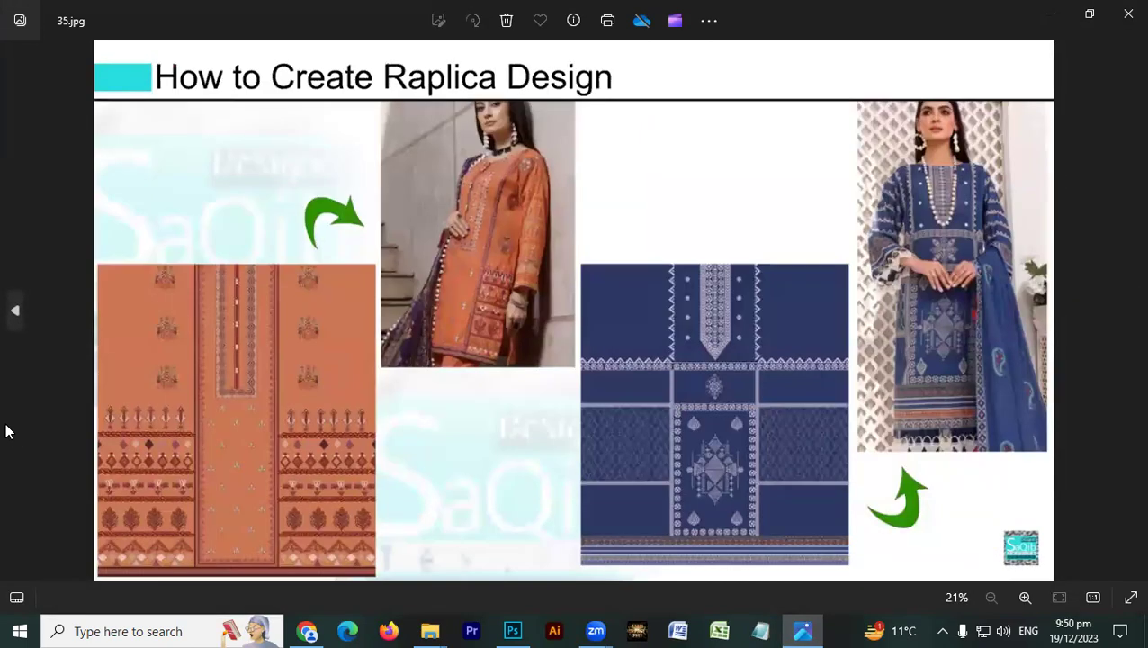
key("Left")
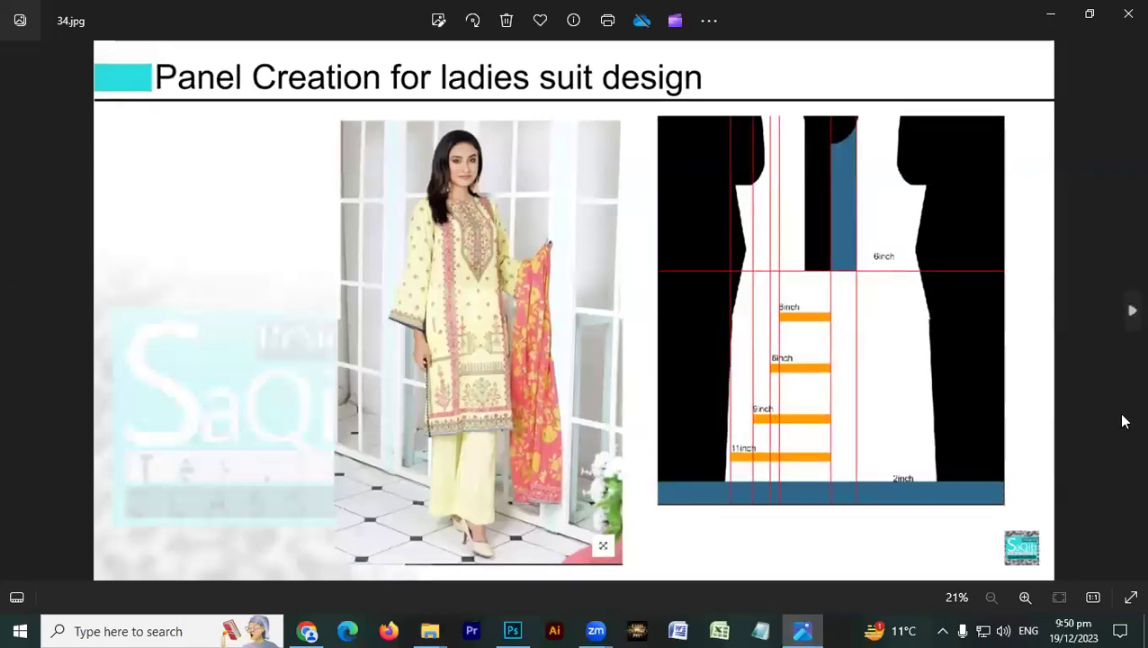
key("Right")
key("Right")
key("Right")
key("Right")
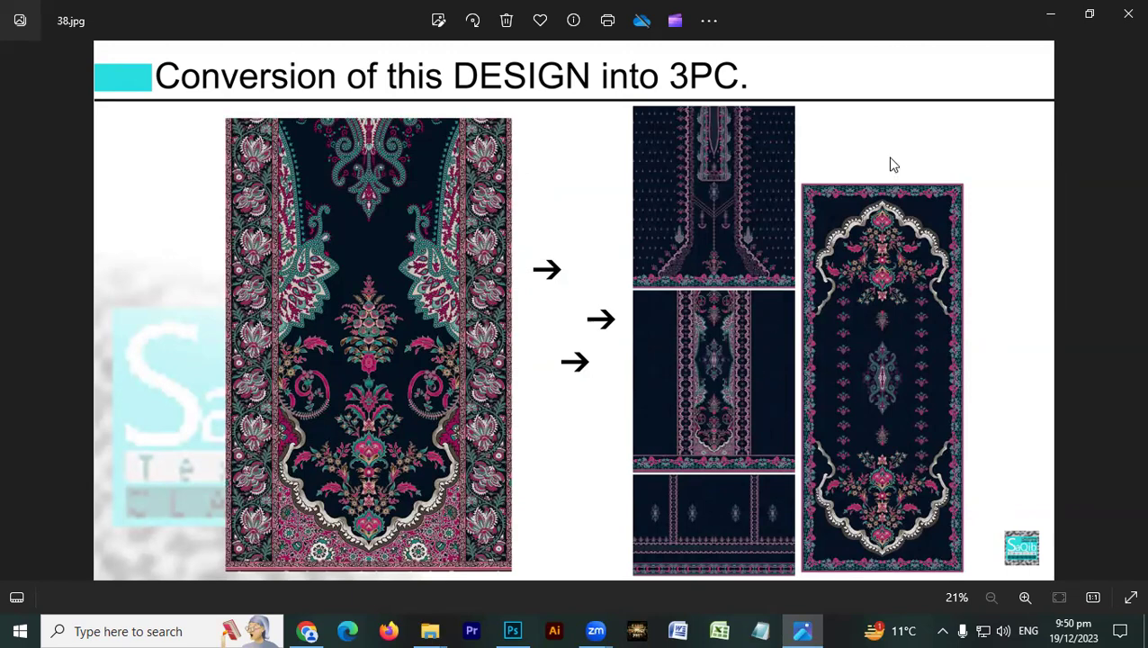
left_click(1122, 13)
Switch to Chrome, show the Anum ANCL-21 04B Chunri Lawn 2021 product page and dismiss its location popup.
left_click(308, 631)
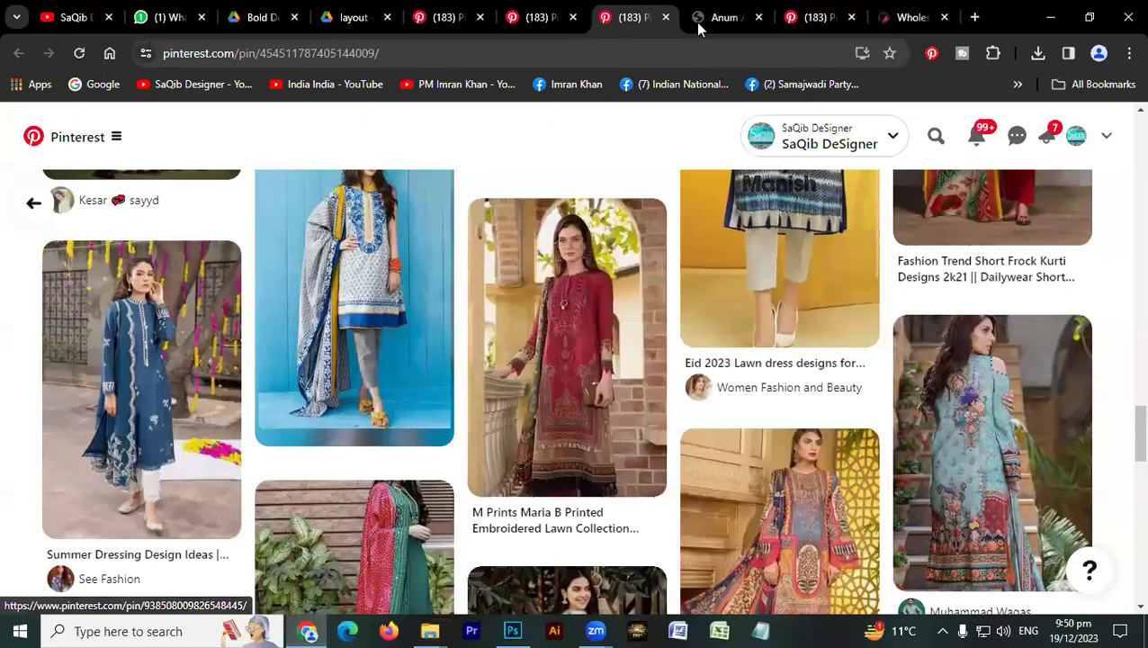
left_click(721, 16)
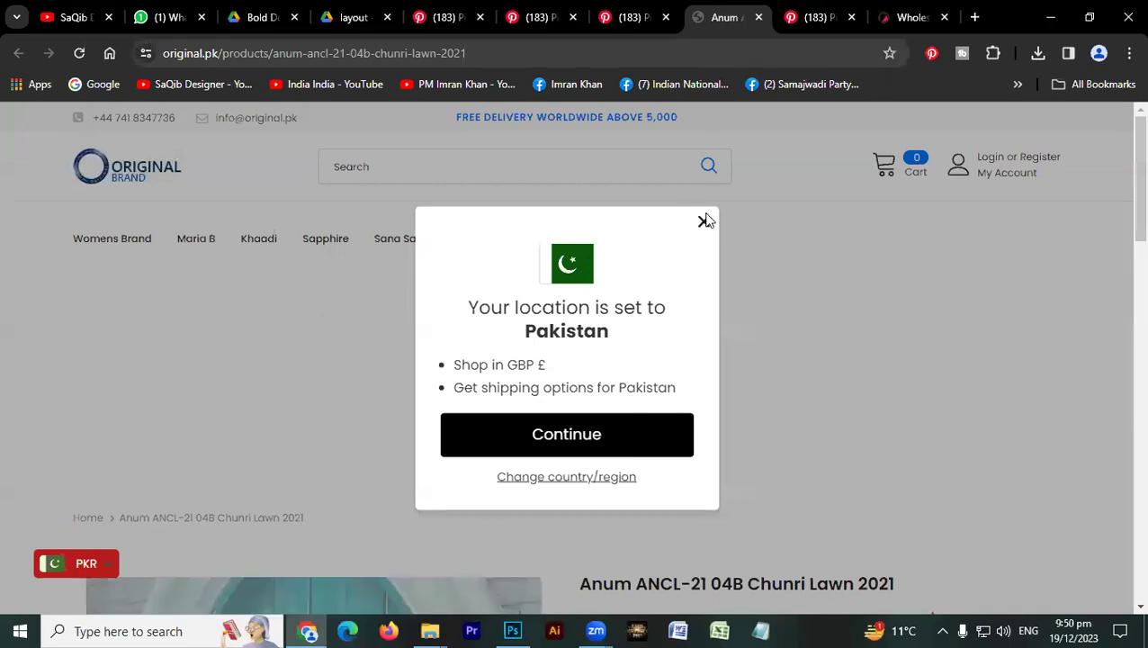
left_click(706, 220)
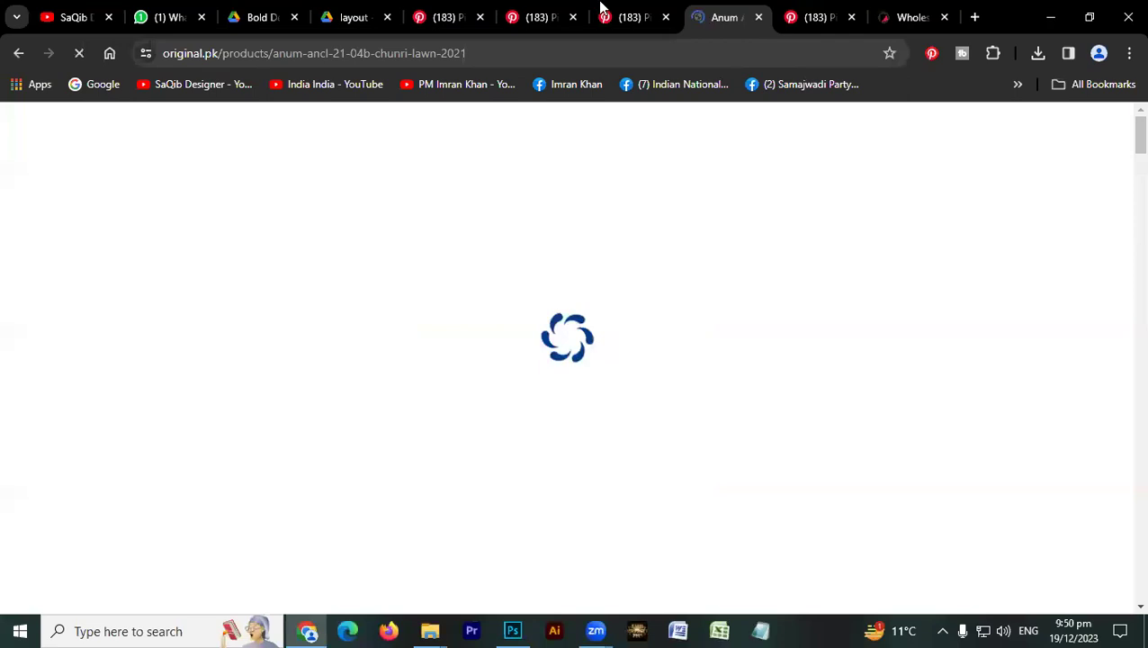
Find the Pinterest pin of the magenta Textile Designe Digital Border Motif illustration and open its shutterstock.com source page.
left_click(603, 11)
left_click(729, 12)
left_click(565, 9)
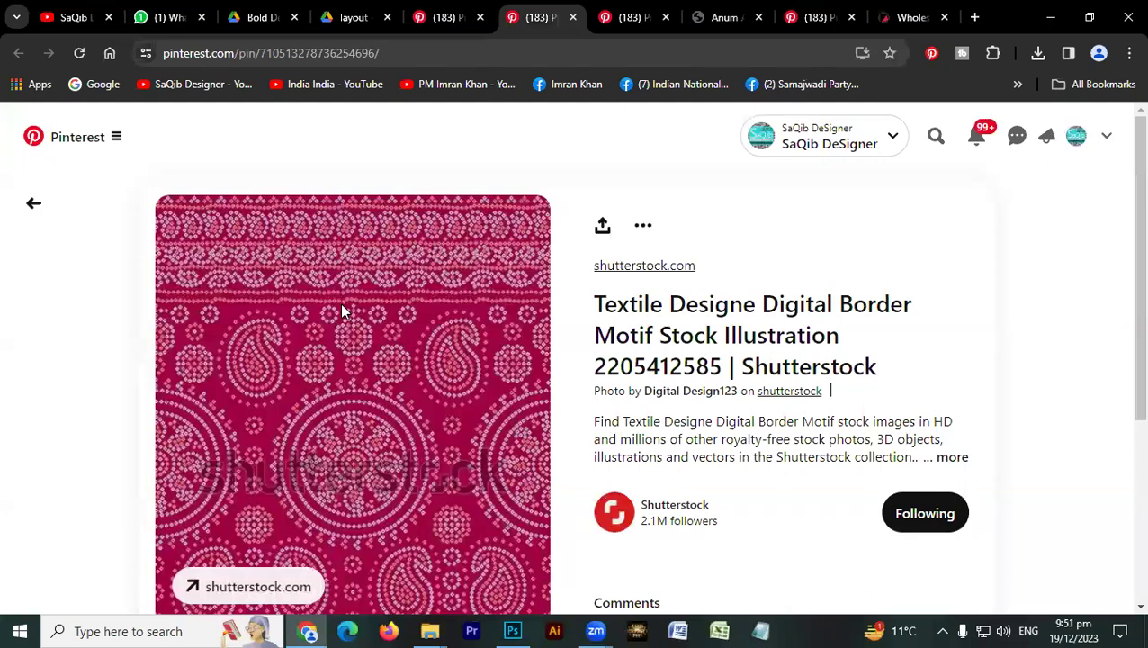
left_click(634, 266)
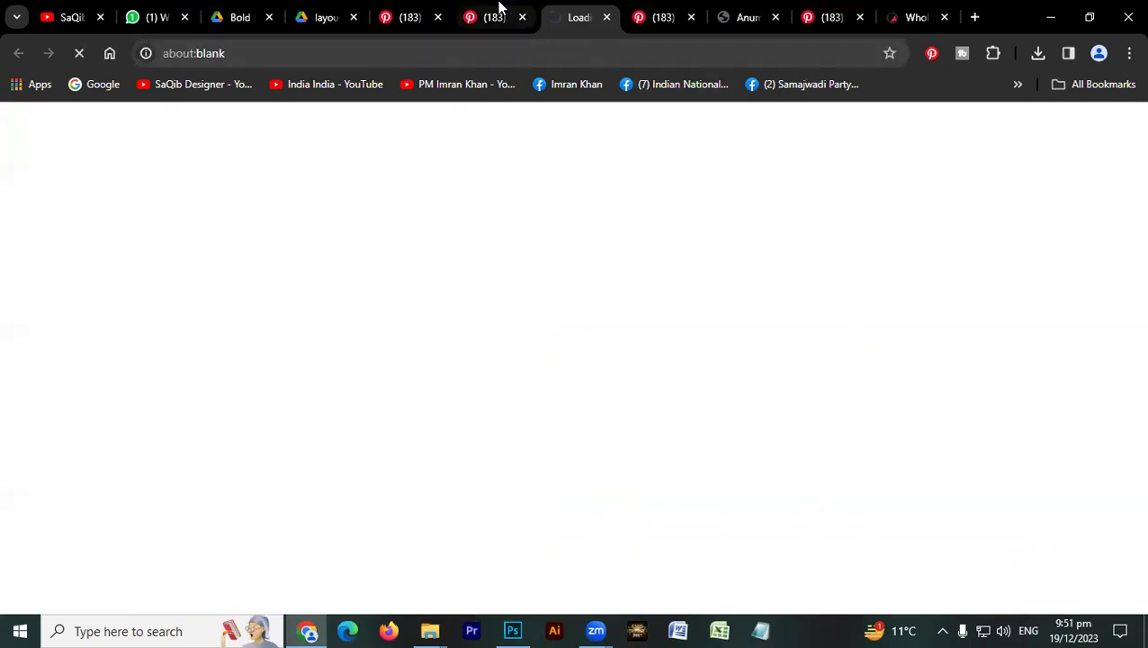
Look through the related pins below the magenta border motif on Pinterest for dotted bandhani patterns.
left_click(498, 13)
scroll(439, 239, "down", 3)
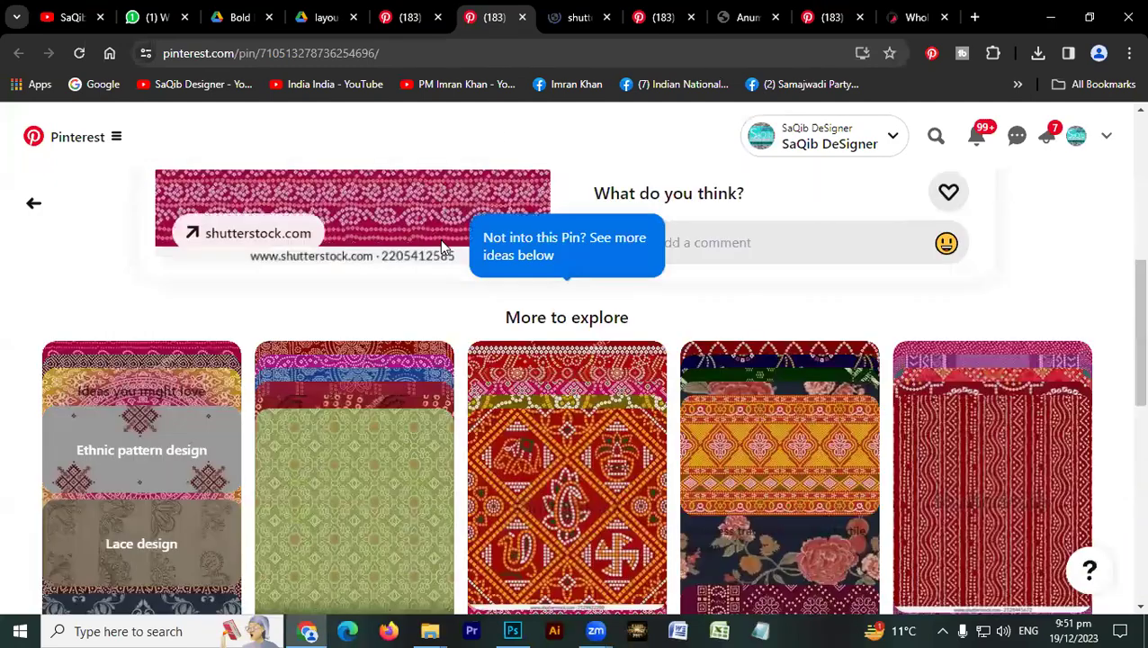
scroll(477, 378, "down", 5)
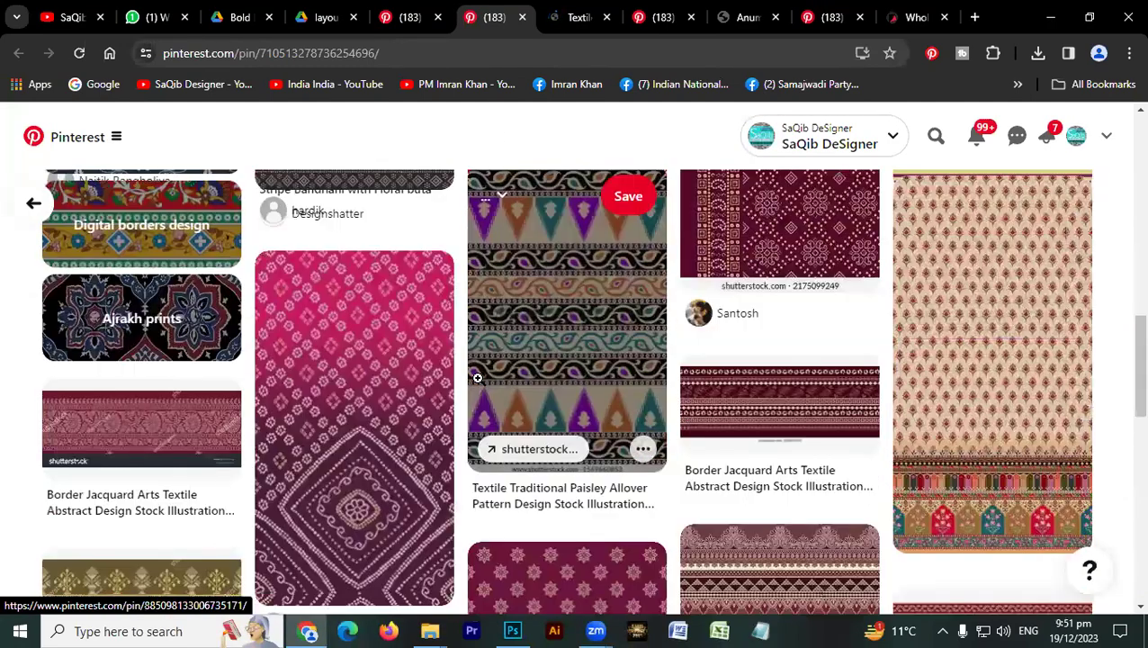
scroll(476, 378, "down", 4)
scroll(476, 378, "up", 2)
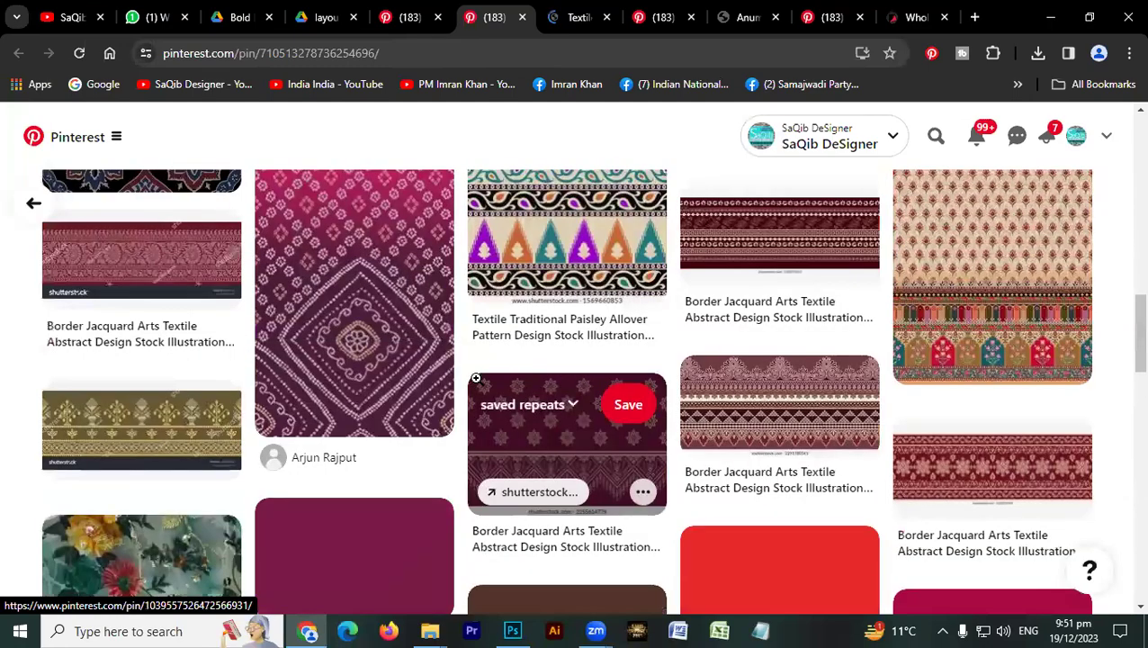
scroll(475, 378, "down", 4)
scroll(475, 378, "up", 5)
scroll(475, 377, "down", 3)
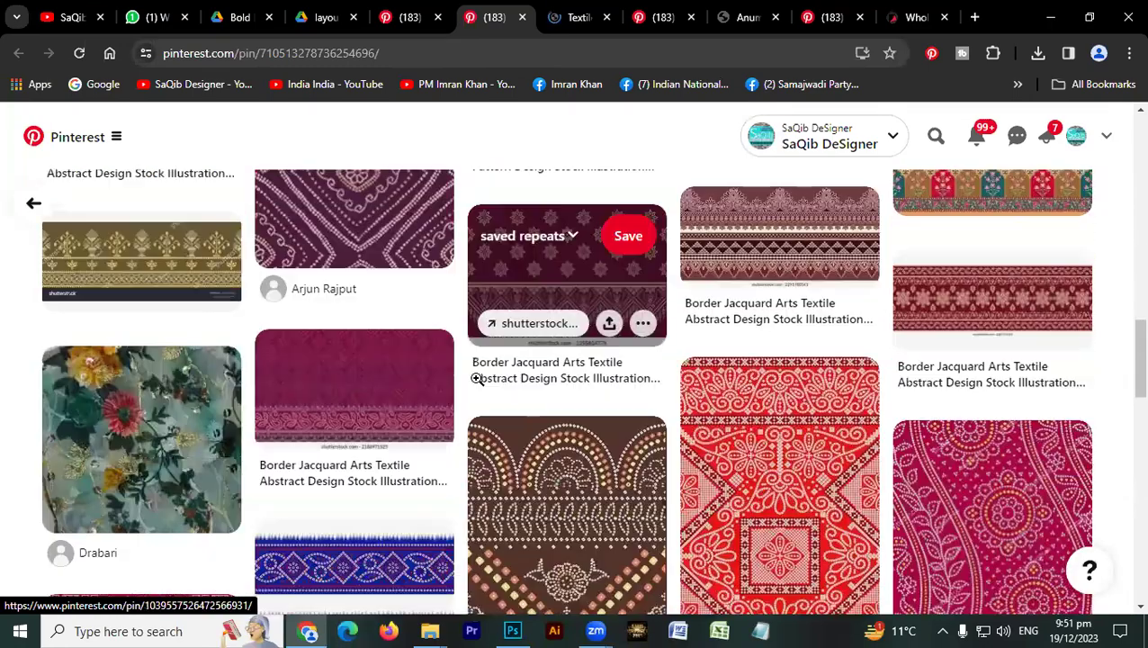
scroll(476, 378, "down", 4)
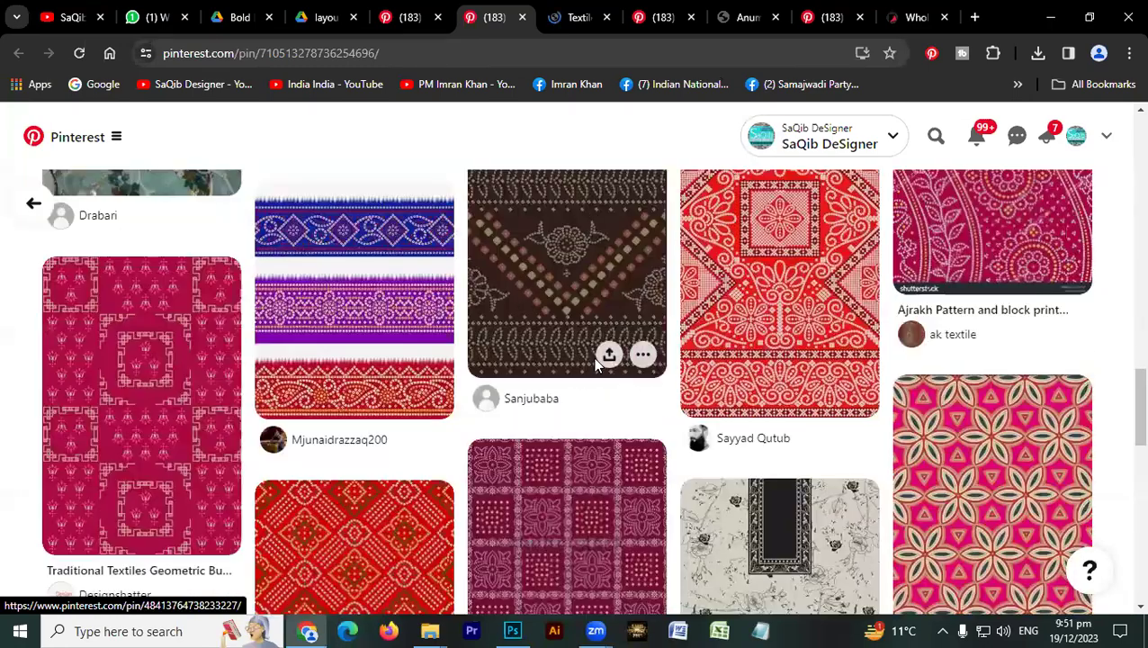
scroll(568, 318, "up", 2)
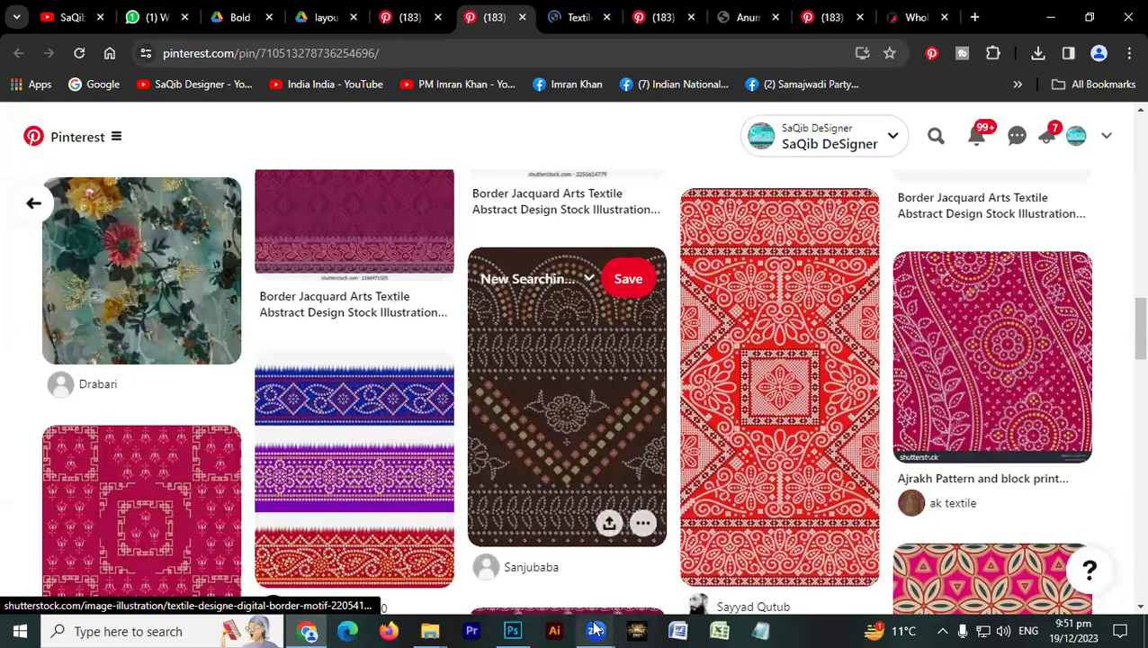
left_click(492, 613)
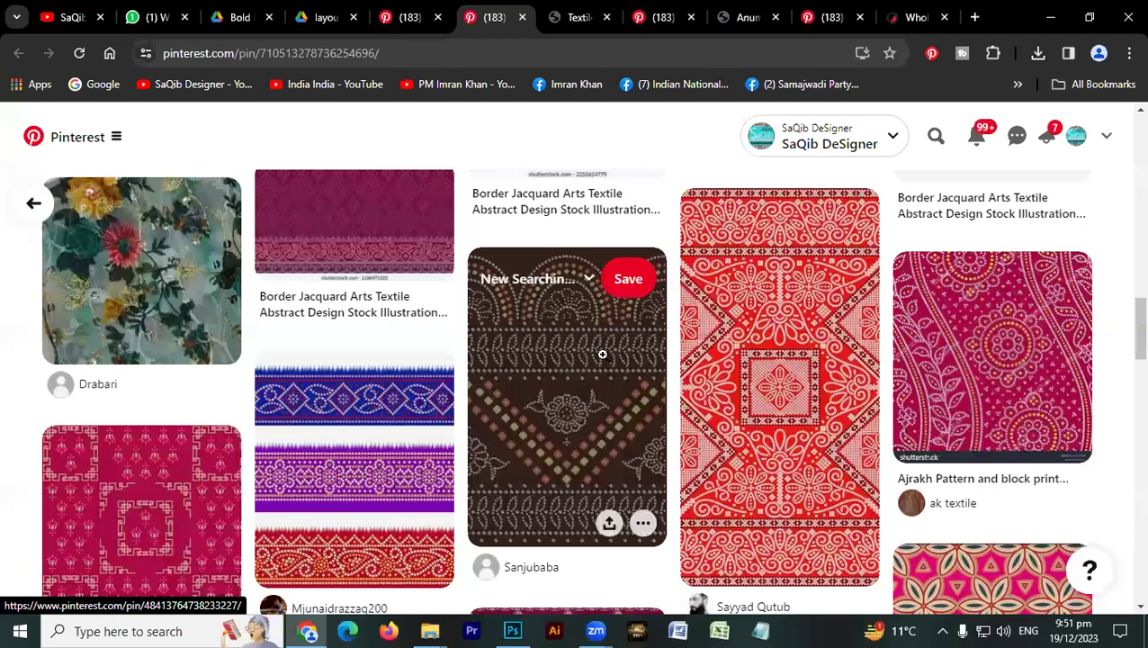
scroll(596, 422, "down", 1)
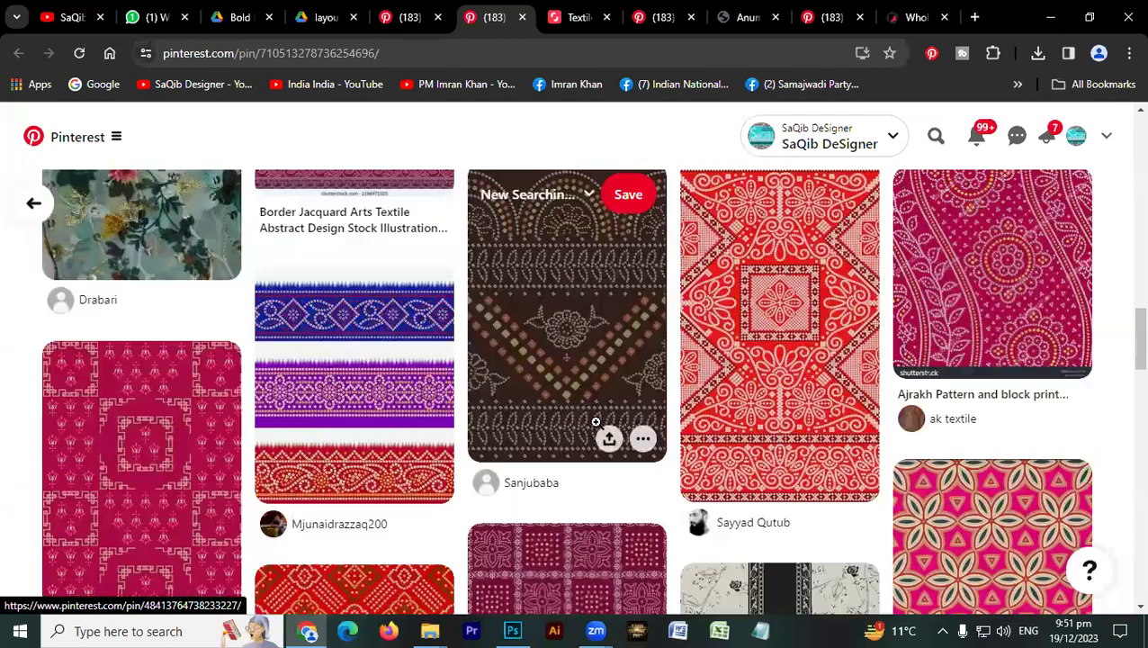
scroll(648, 400, "down", 3)
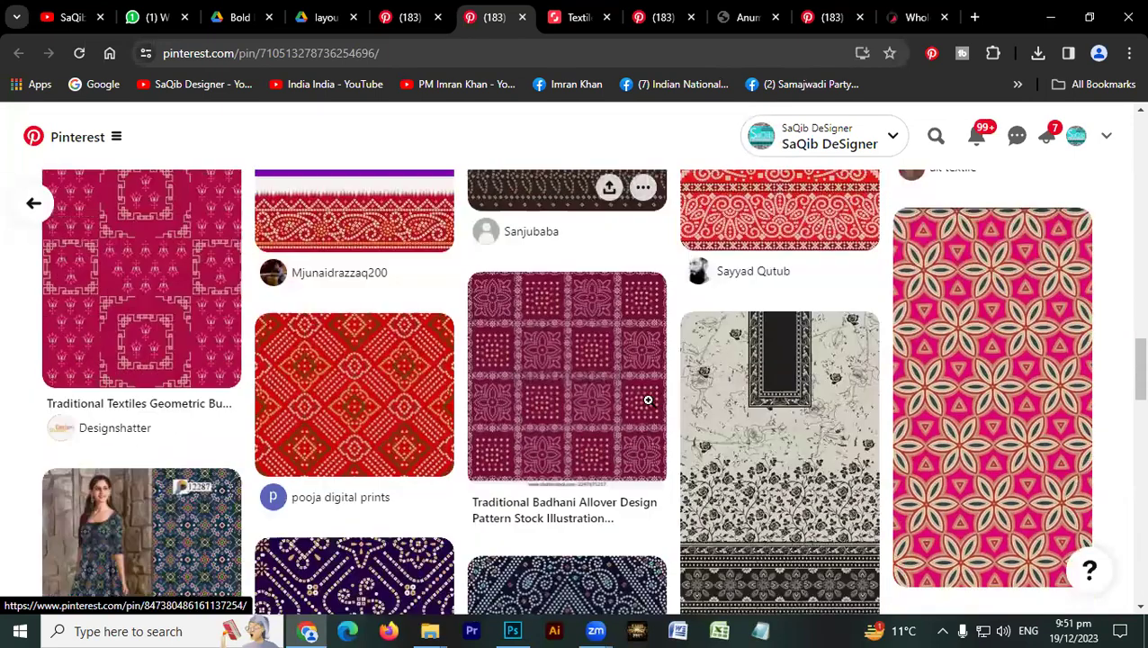
scroll(648, 401, "up", 1)
scroll(649, 406, "down", 3)
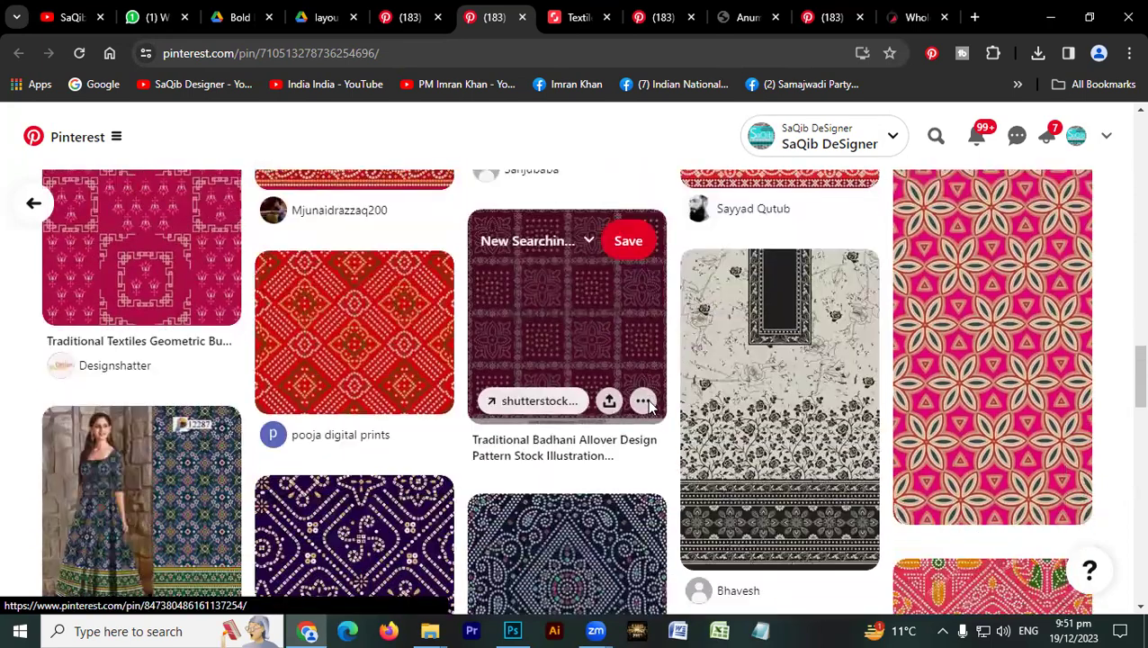
scroll(647, 399, "up", 1)
scroll(649, 405, "down", 1)
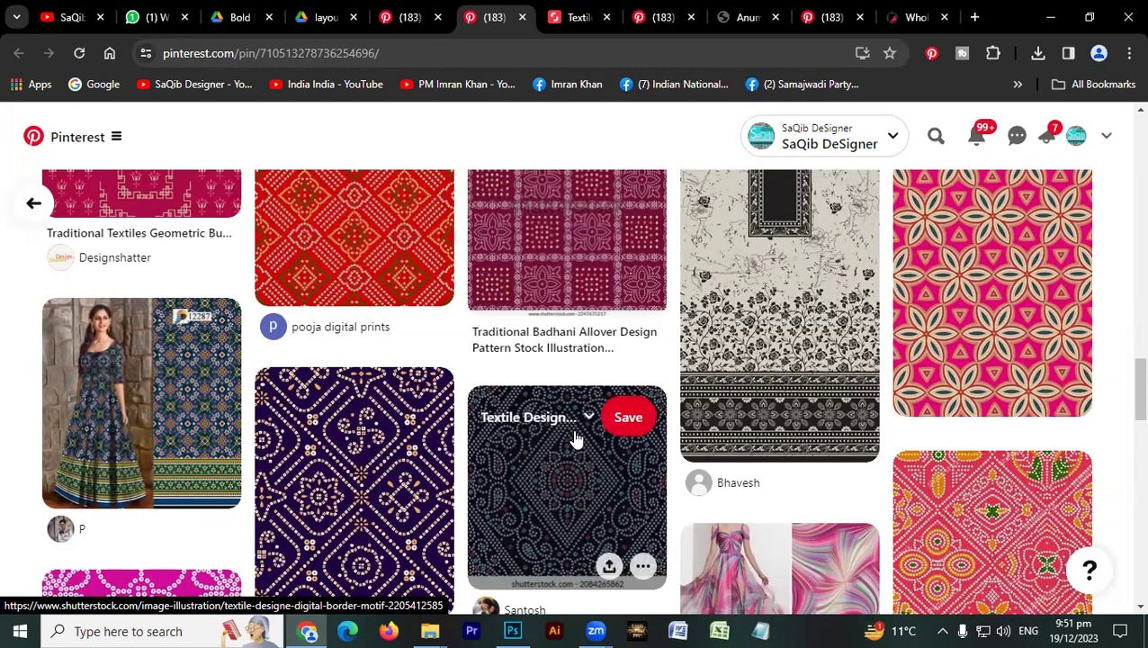
Open the dark purple bandhani pin with dotted diamond and floral motifs in a new tab.
scroll(360, 477, "down", 2)
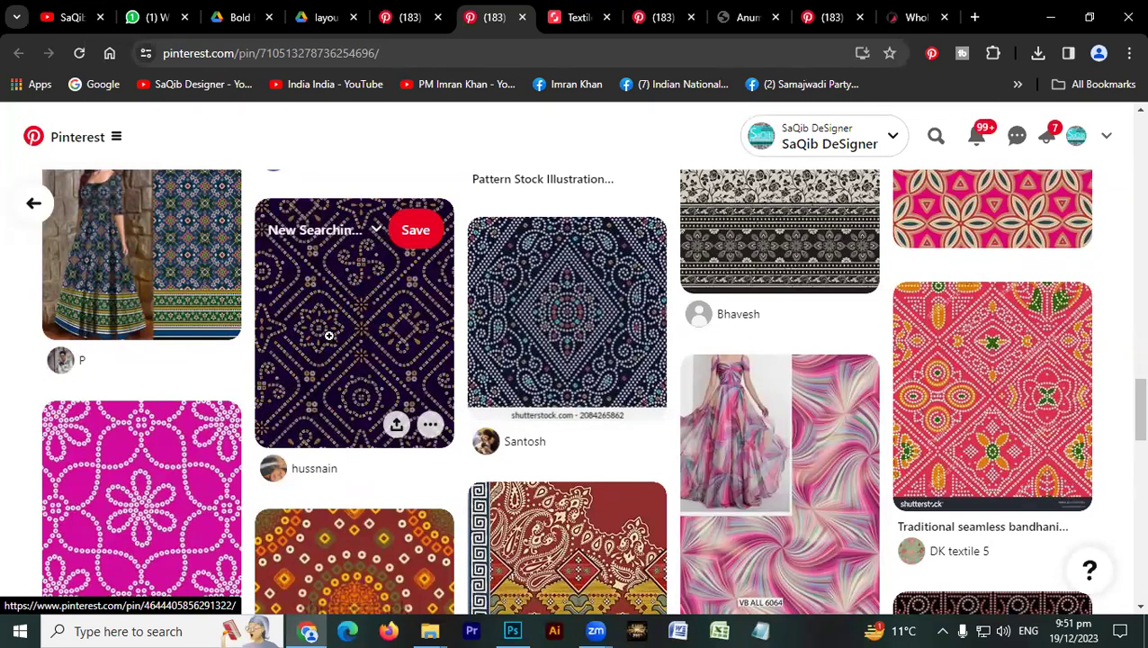
right_click(362, 308)
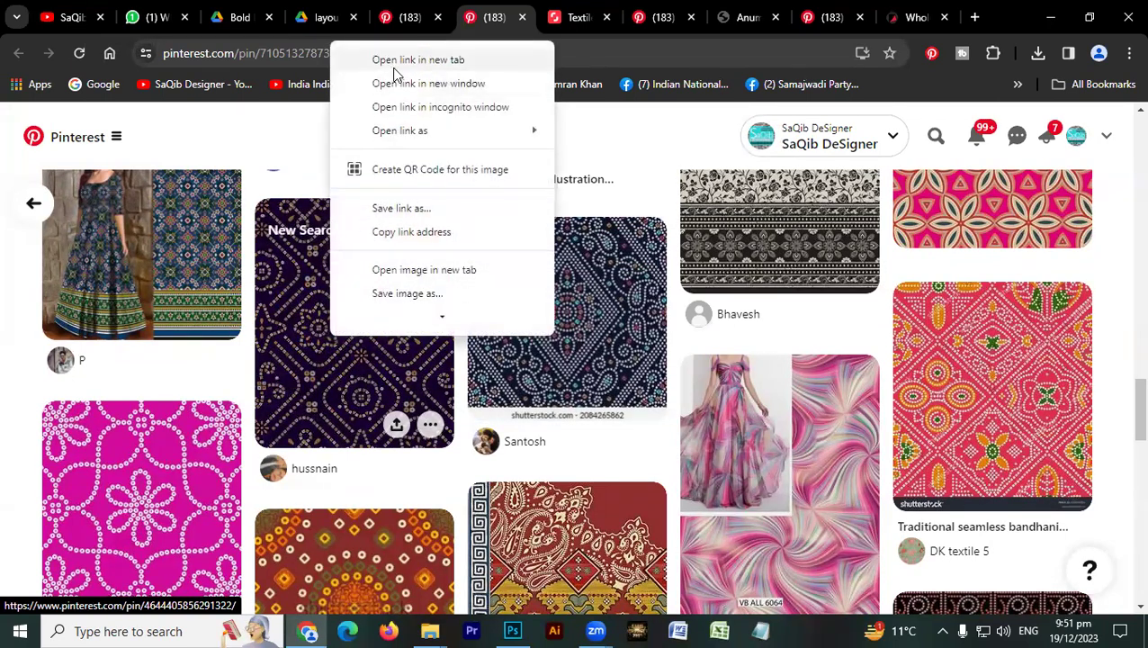
key("Escape")
Examine the Shutterstock page of the Textile Designe Digital Border And Motif illustration, including its formats and similar images.
left_click(527, 9)
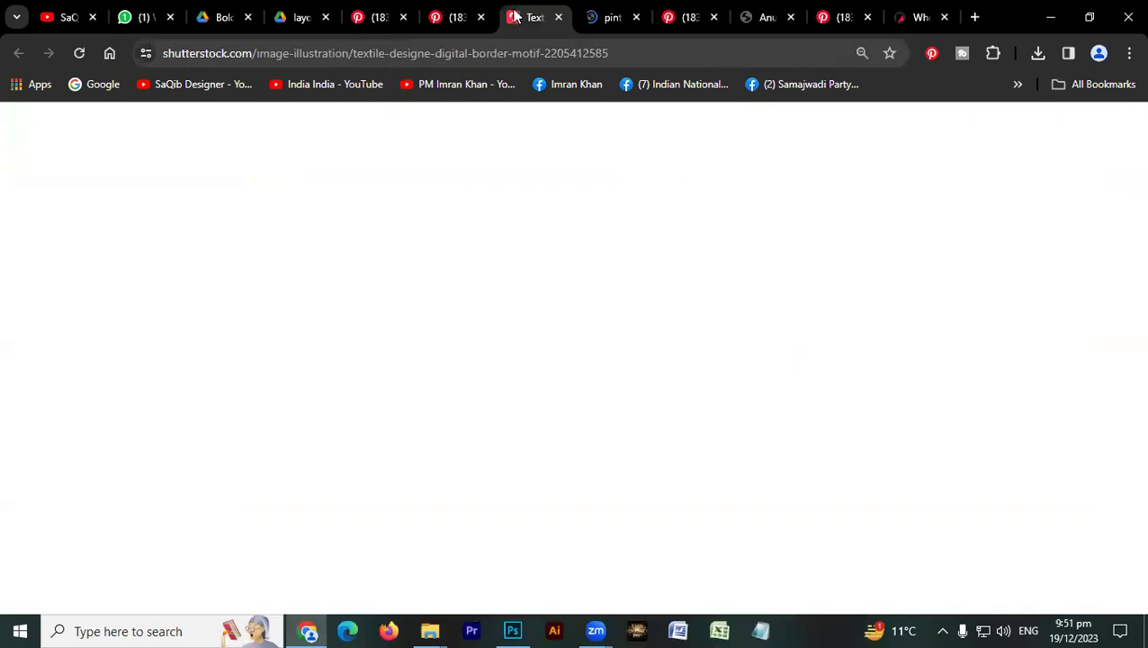
scroll(491, 321, "down", 4)
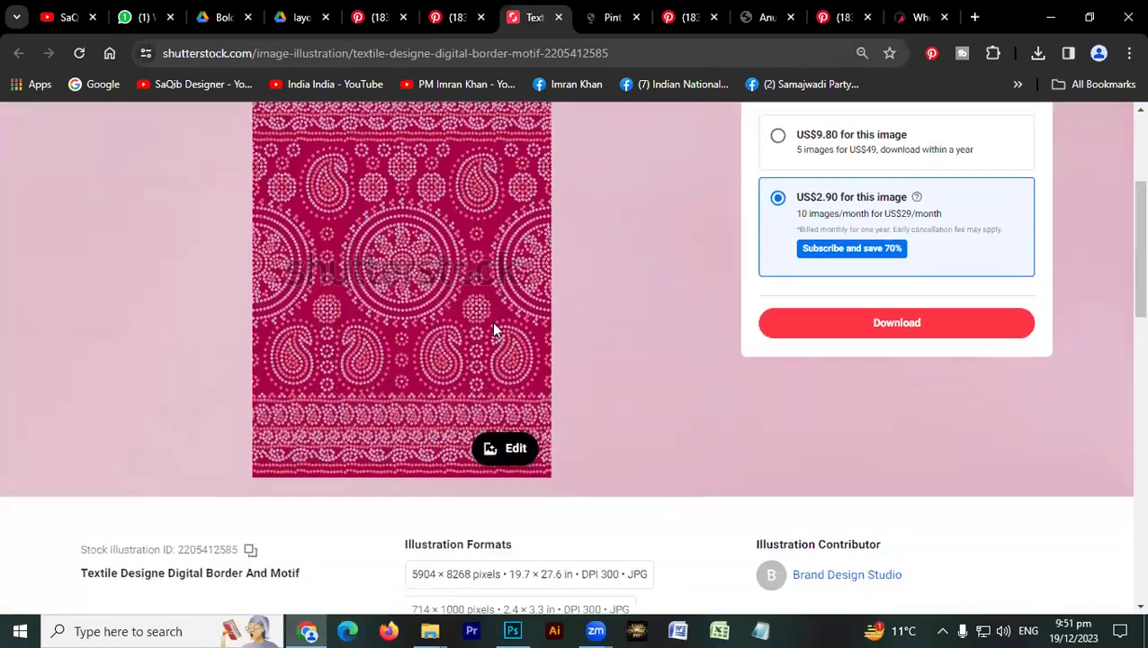
scroll(491, 321, "up", 2)
scroll(491, 324, "down", 5)
scroll(486, 334, "down", 4)
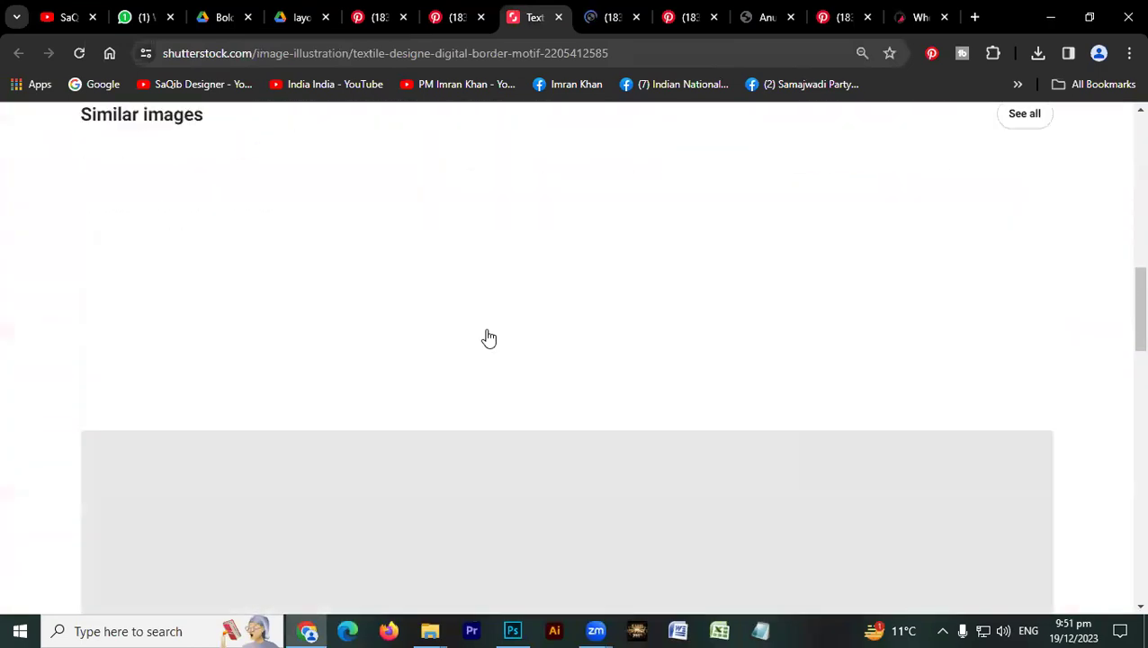
scroll(489, 277, "up", 5)
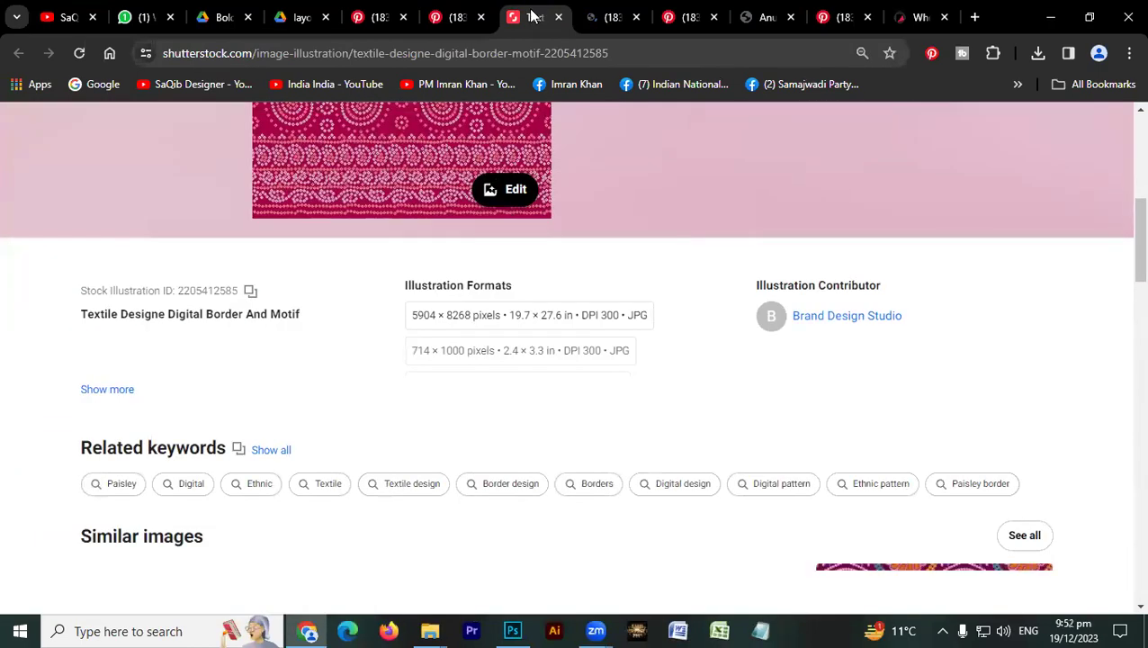
Look through more related pins below the magenta border motif on Pinterest for dotted bandhani patterns.
left_click(454, 13)
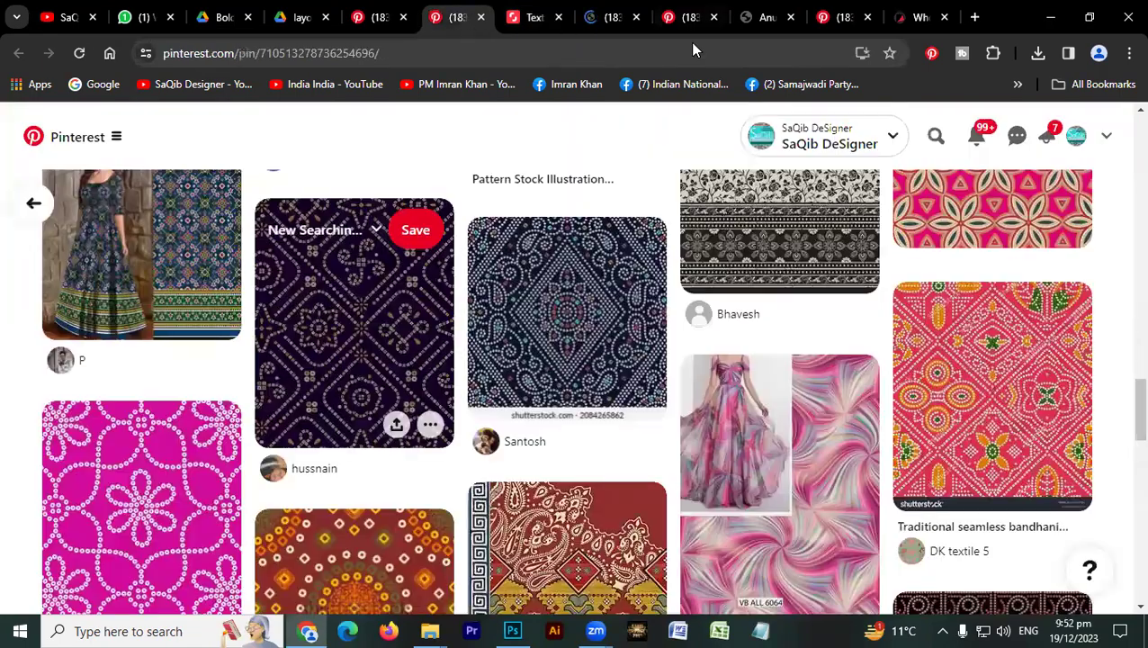
scroll(444, 341, "down", 4)
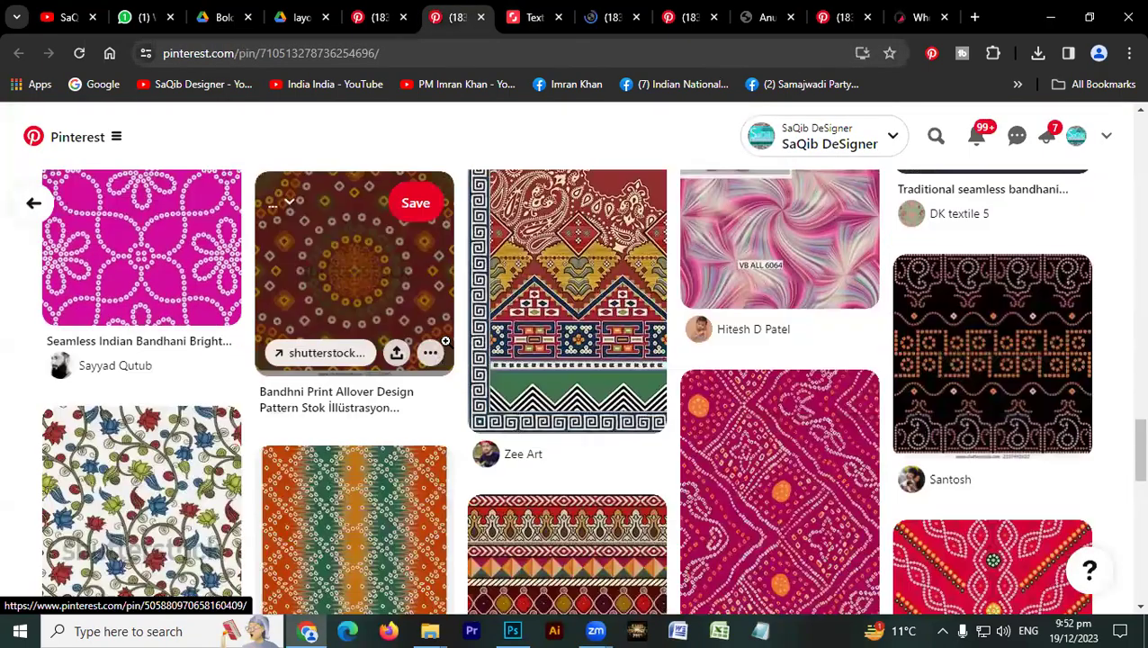
scroll(444, 341, "up", 2)
scroll(445, 341, "down", 3)
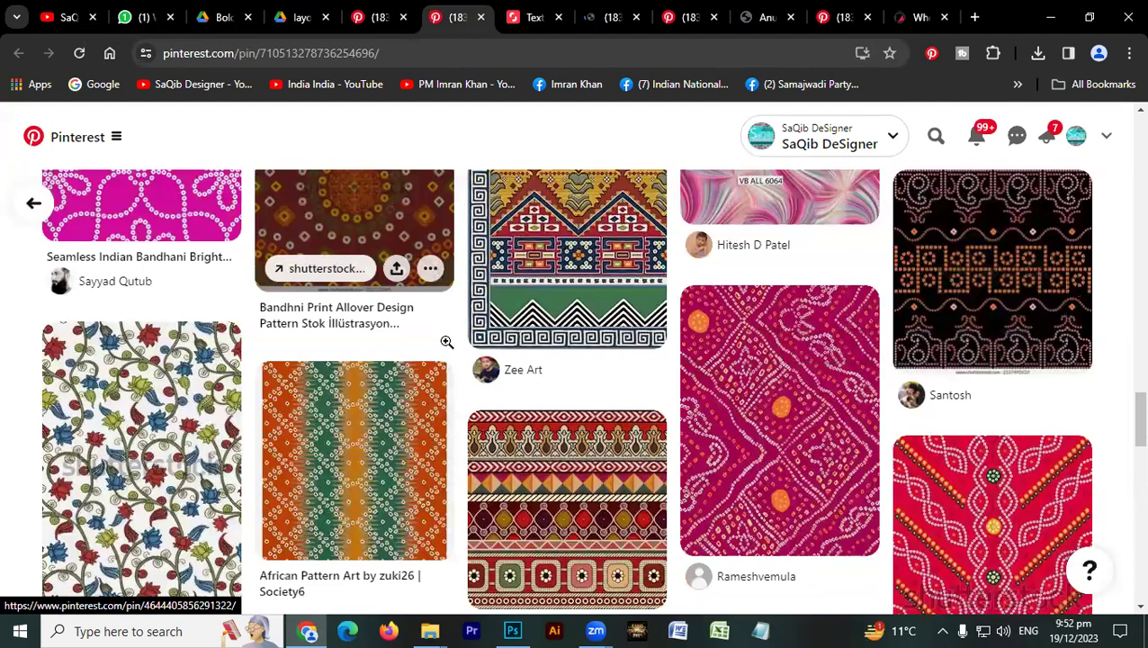
scroll(446, 342, "down", 3)
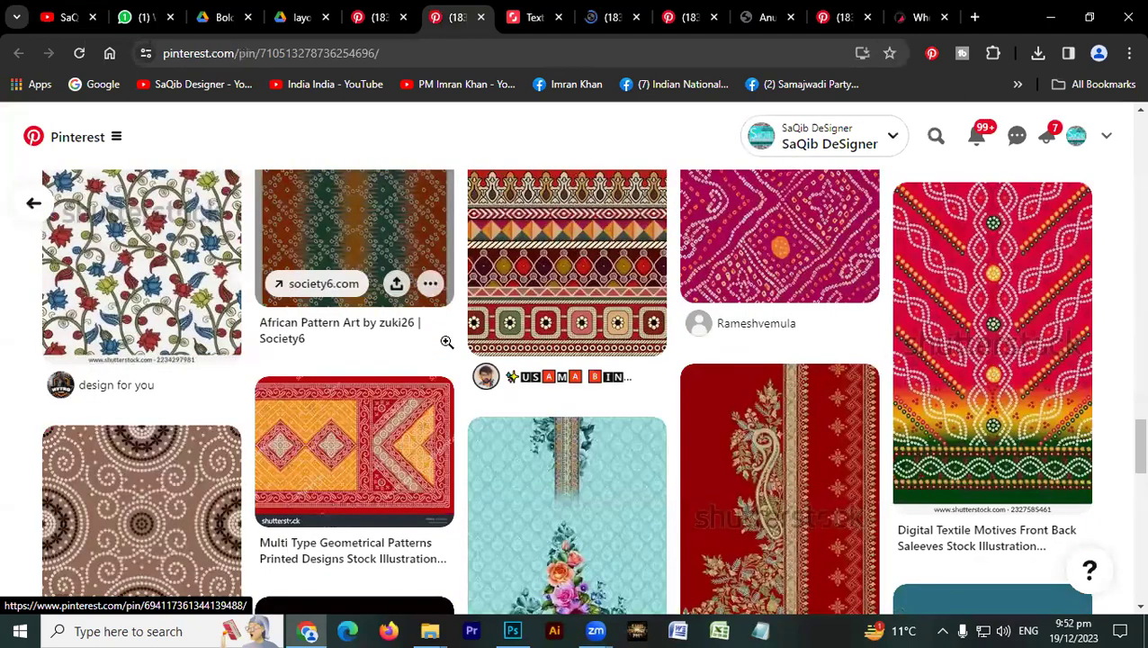
scroll(446, 341, "down", 5)
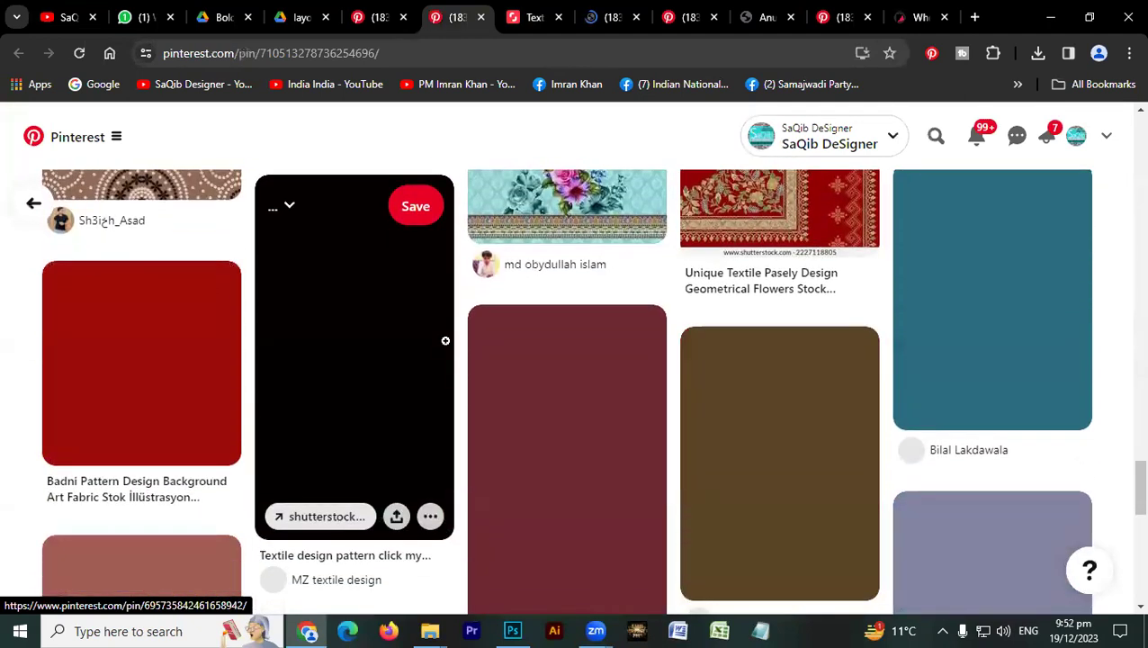
scroll(446, 344, "down", 3)
scroll(446, 346, "up", 5)
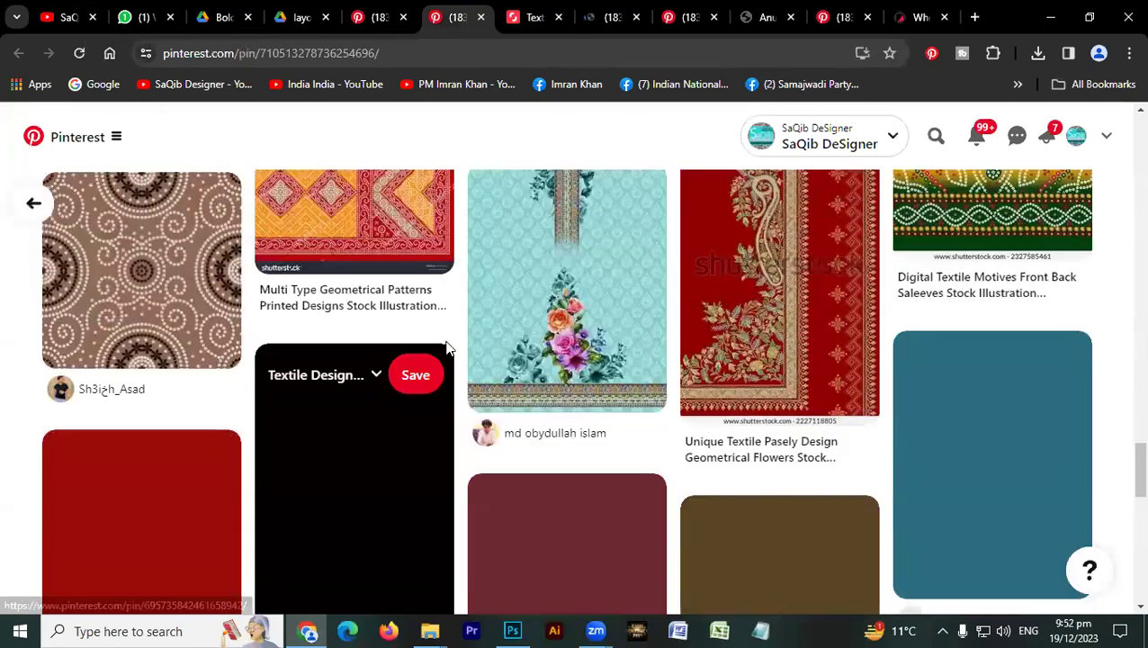
scroll(446, 346, "up", 1)
scroll(414, 296, "up", 1)
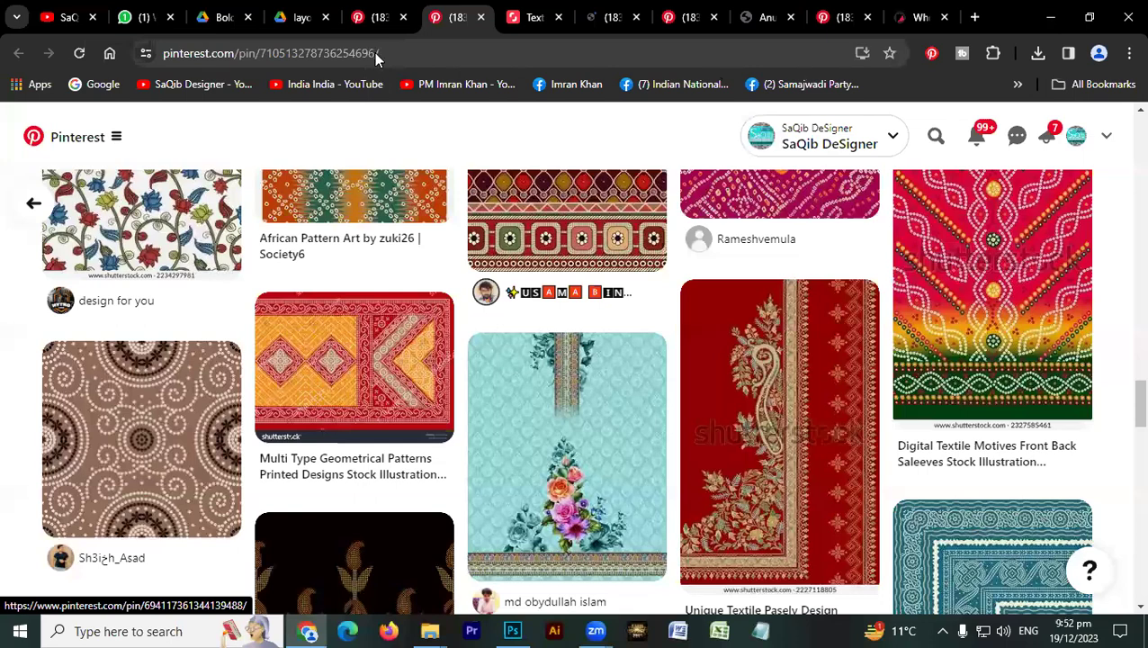
left_click(374, 52)
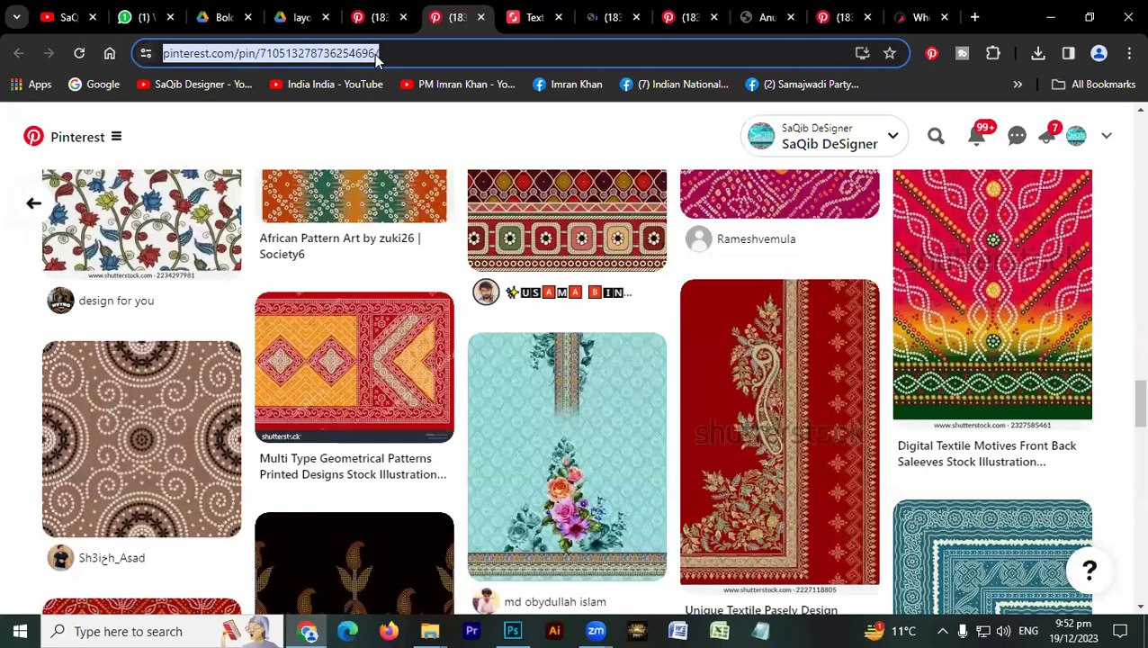
right_click(374, 54)
left_click(447, 208)
left_click(124, 14)
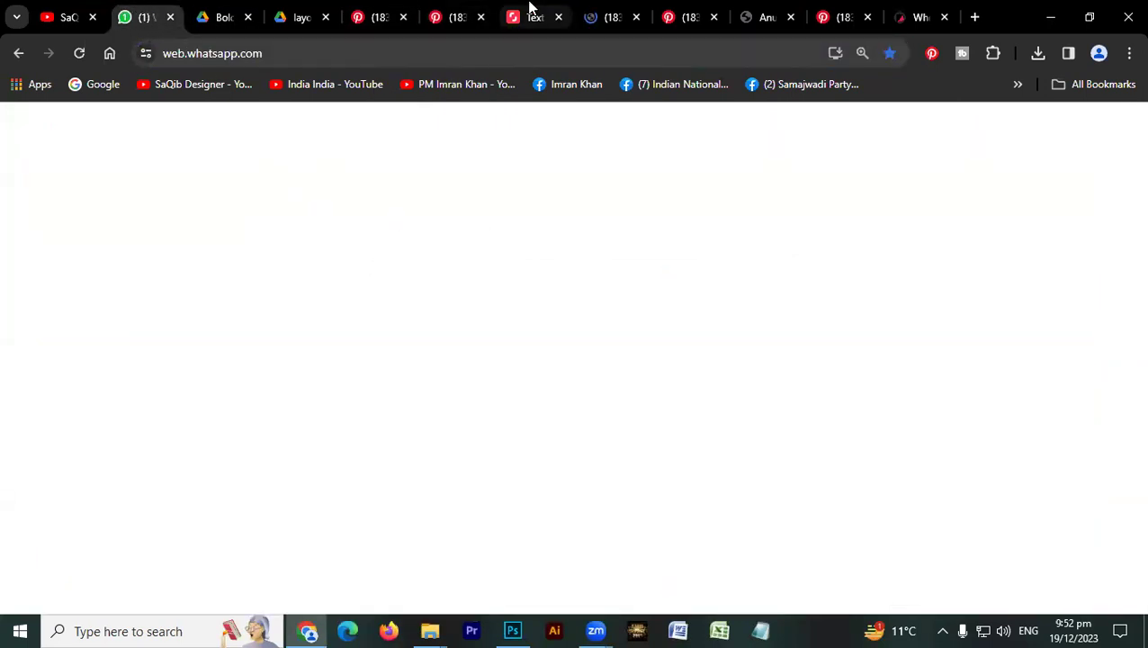
Open the full collection of similar images for the Textile Designe Digital Border And Motif illustration on Shutterstock.
left_click(531, 16)
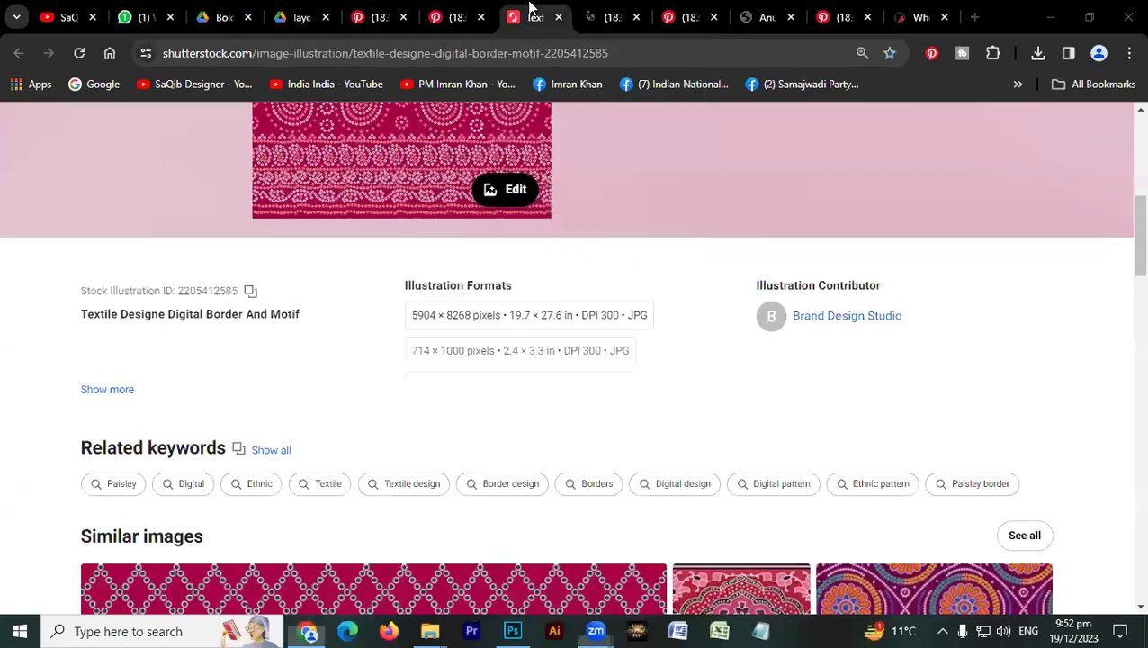
scroll(505, 277, "down", 2)
scroll(505, 279, "down", 6)
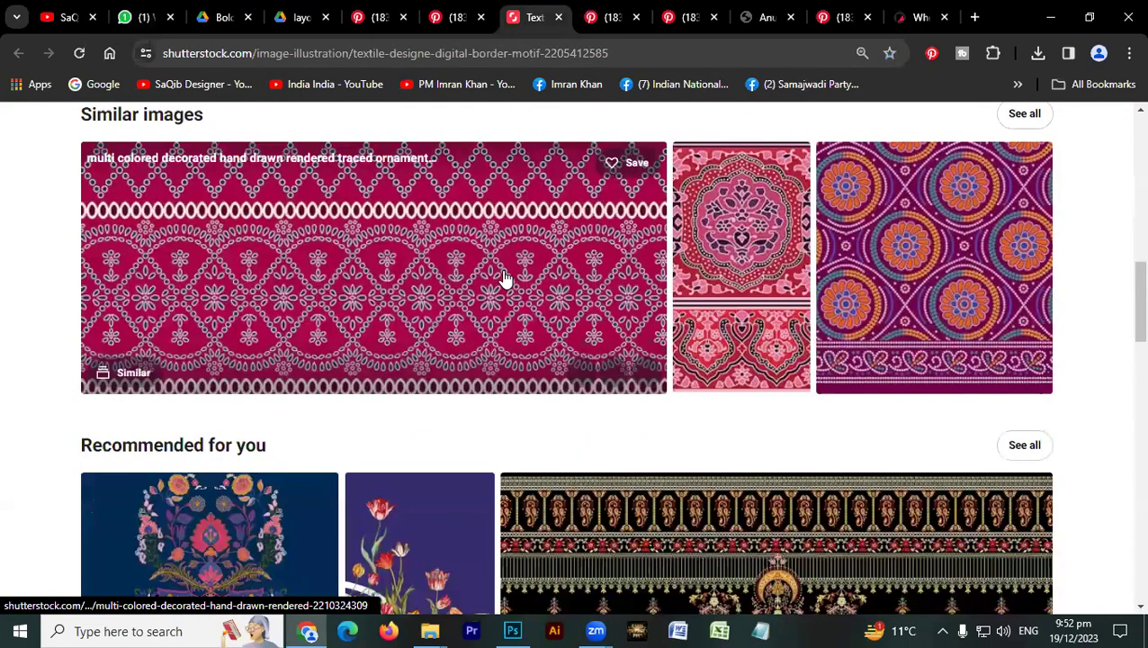
scroll(504, 281, "down", 2)
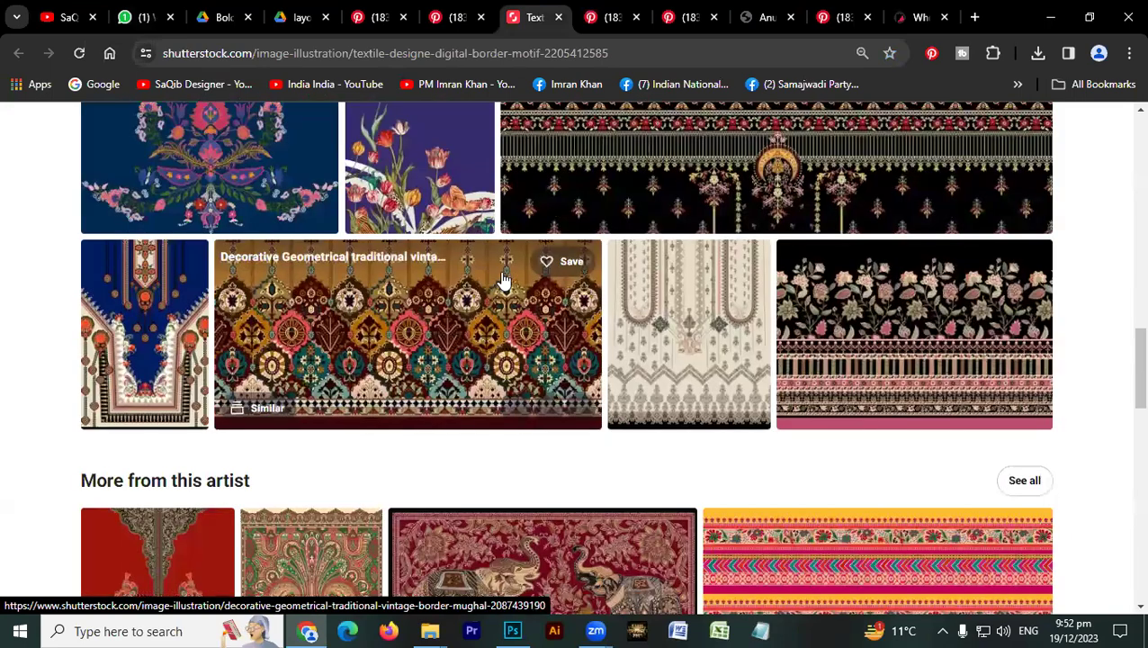
scroll(504, 281, "up", 4)
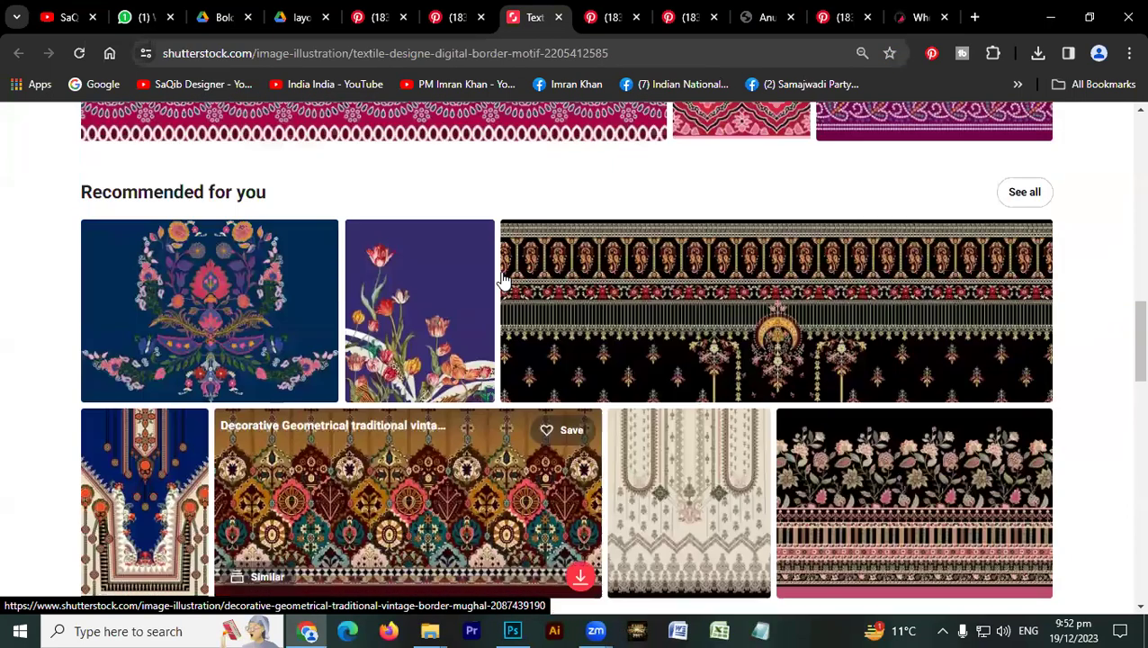
scroll(937, 307, "up", 3)
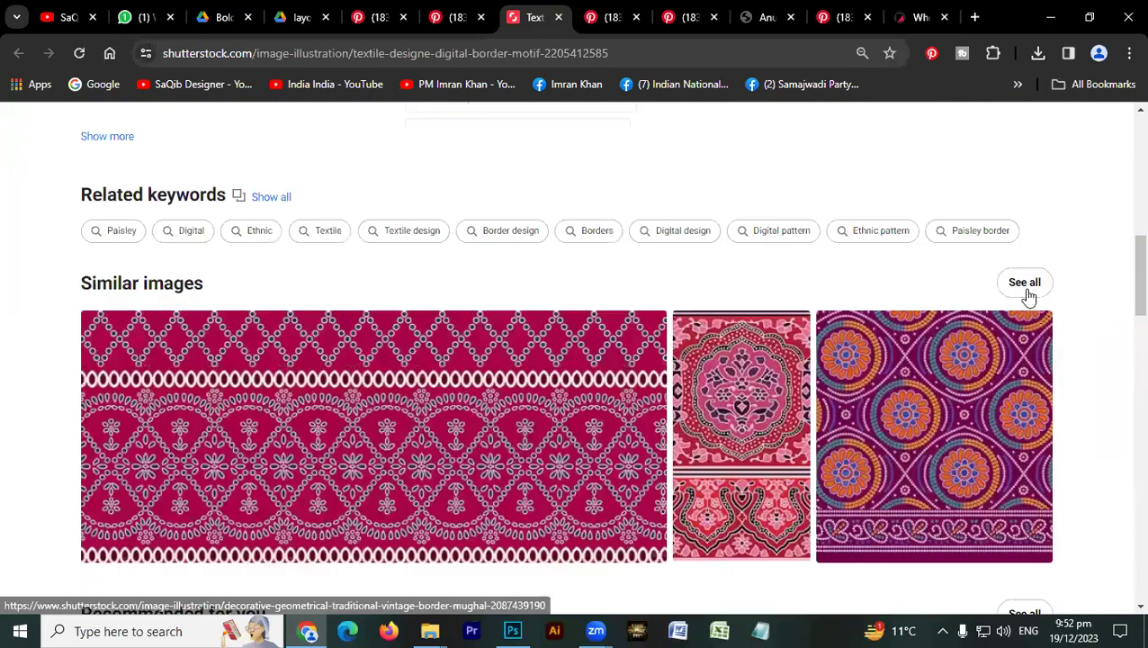
left_click(1024, 286)
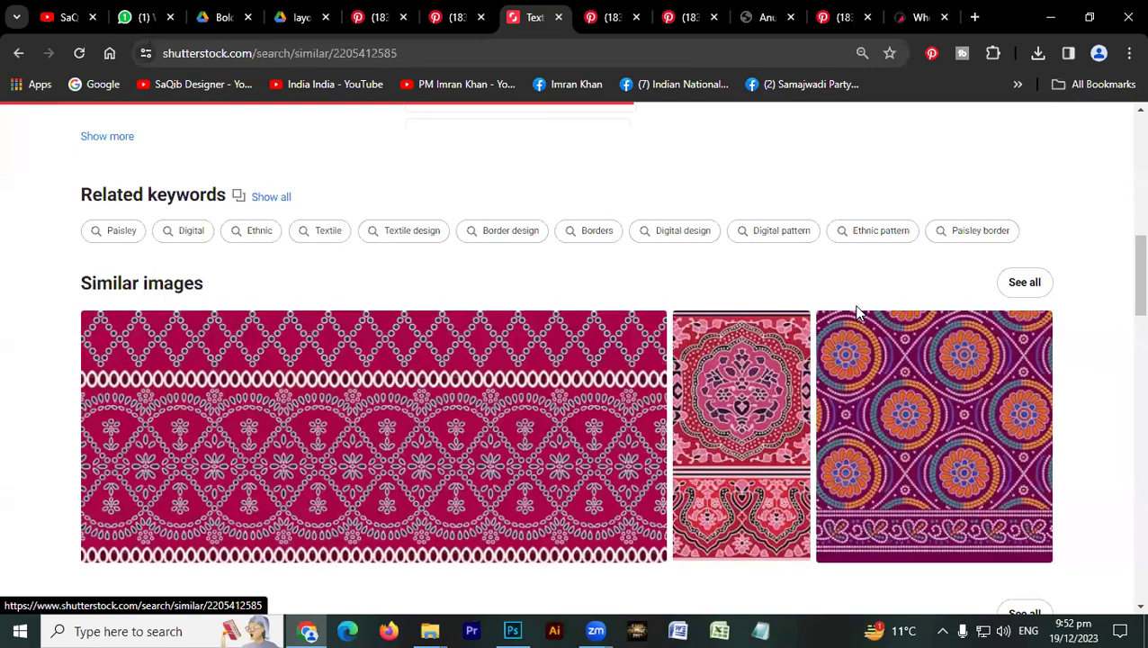
scroll(540, 328, "down", 5)
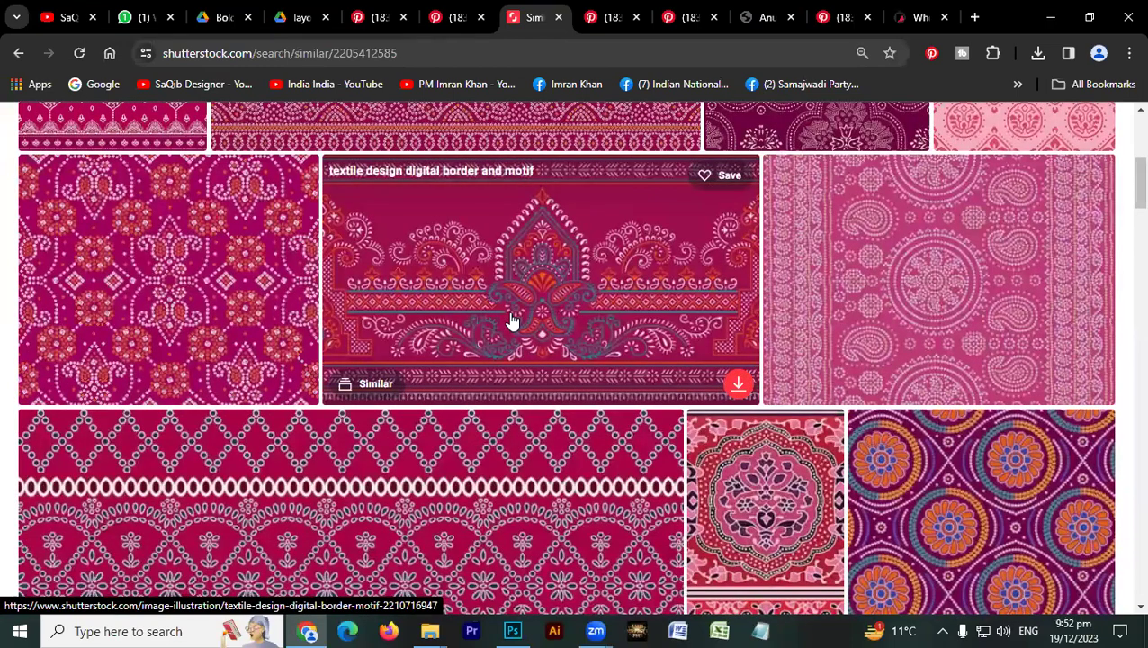
Copy the address of the Shutterstock similar-images page and send it to the Online Textile Classes group in WhatsApp.
left_click(428, 52)
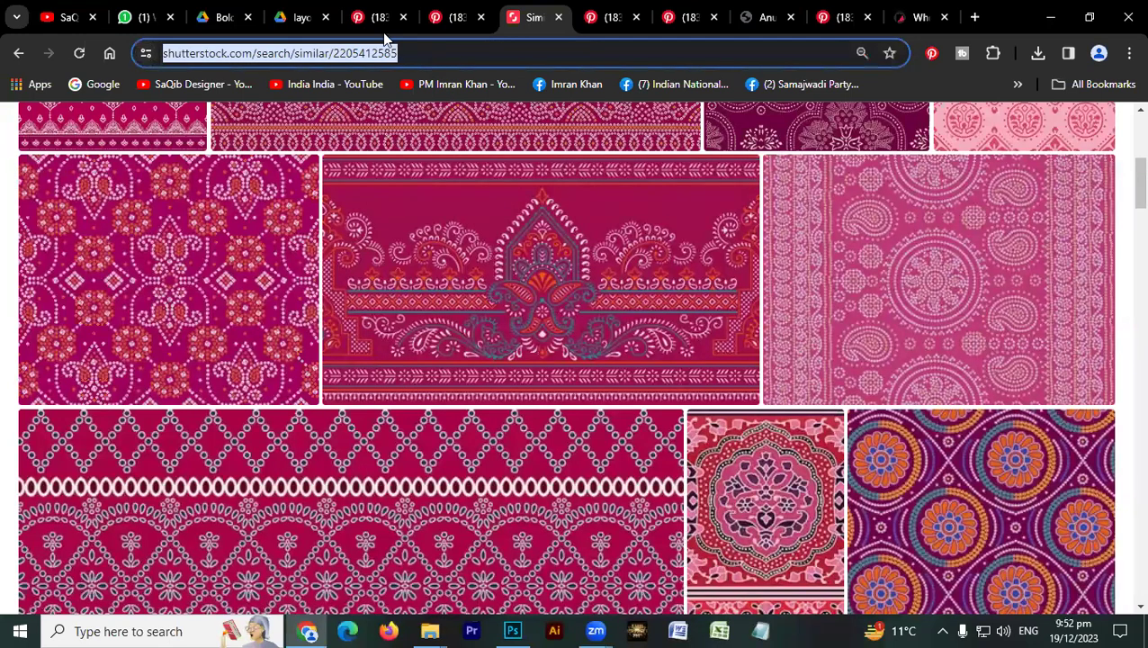
left_click(144, 17)
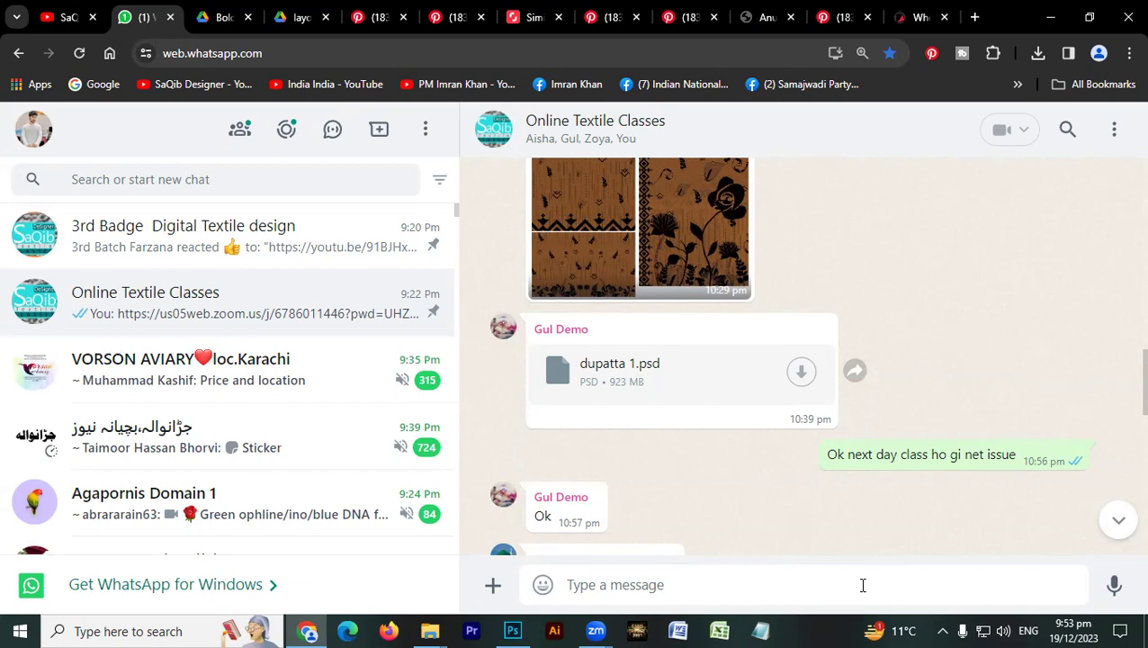
left_click(862, 584)
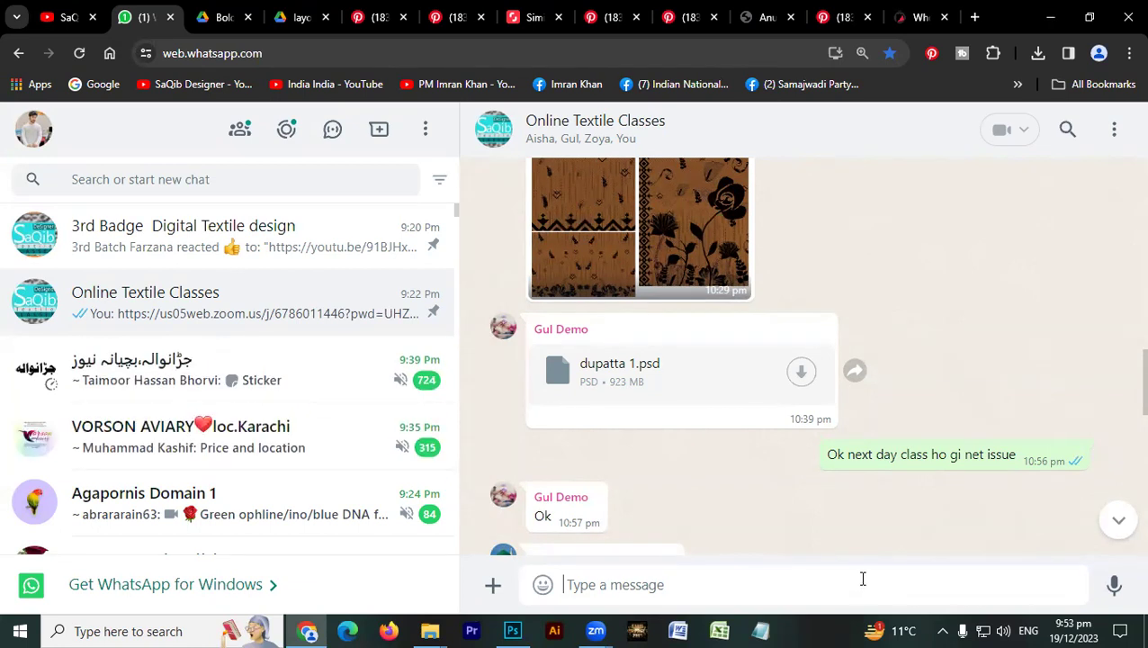
key("ctrl+v")
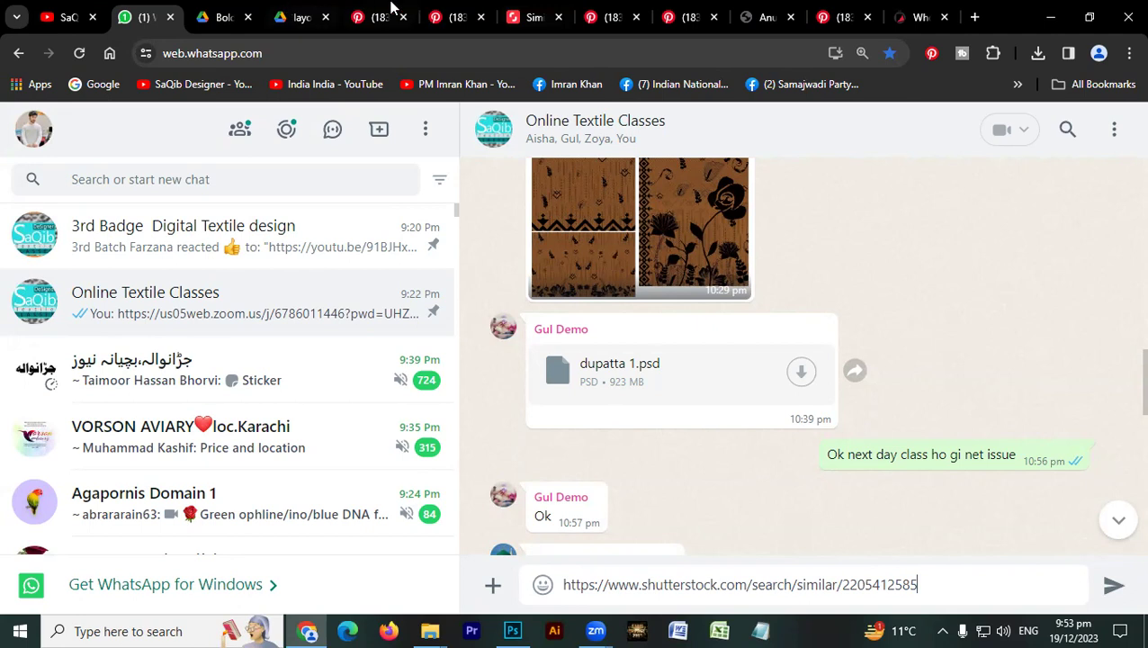
key("Return")
key("super+d")
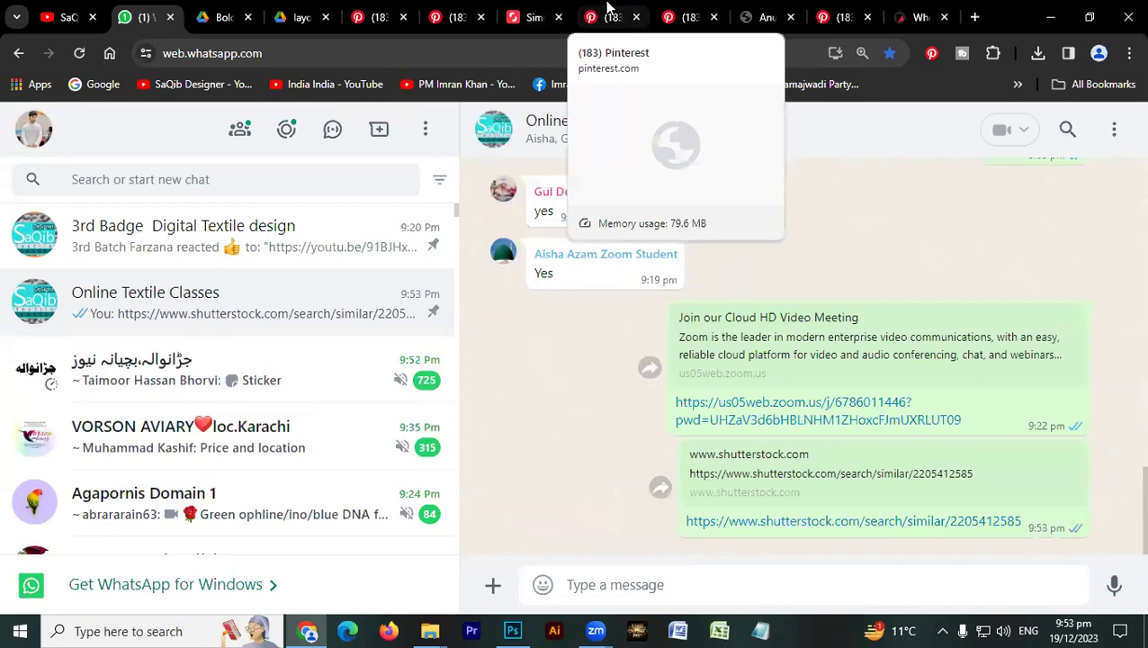
Examine the dark purple bandhani pin's original image at full size and close it again.
left_click(608, 12)
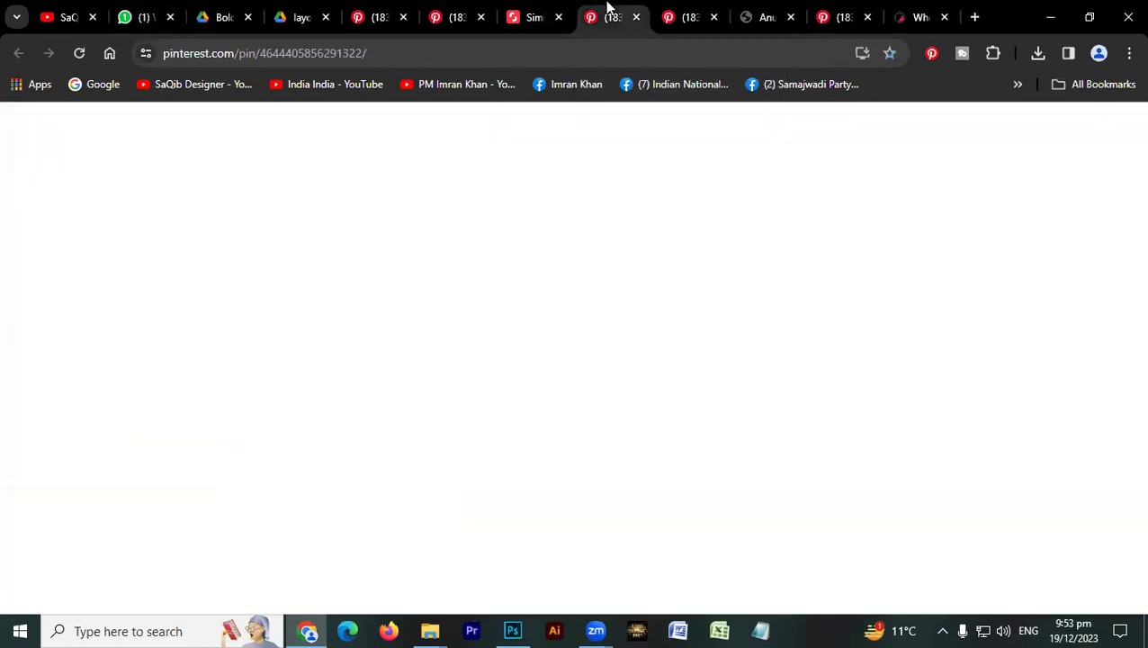
scroll(536, 204, "down", 3)
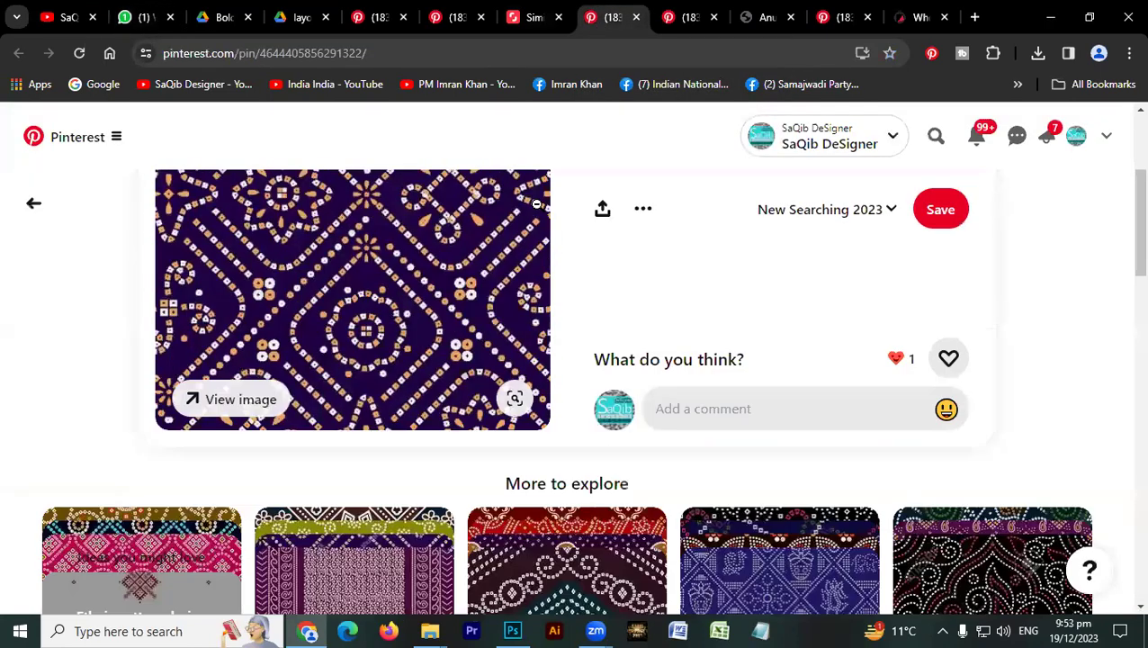
scroll(538, 207, "down", 3)
scroll(345, 430, "up", 4)
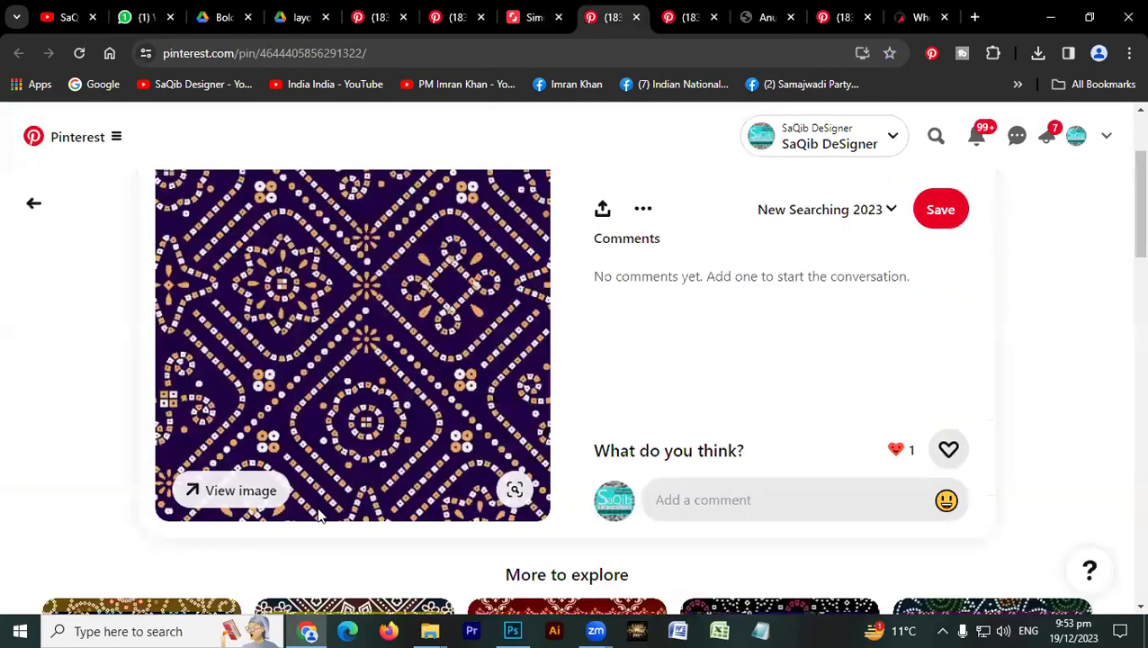
left_click(254, 498)
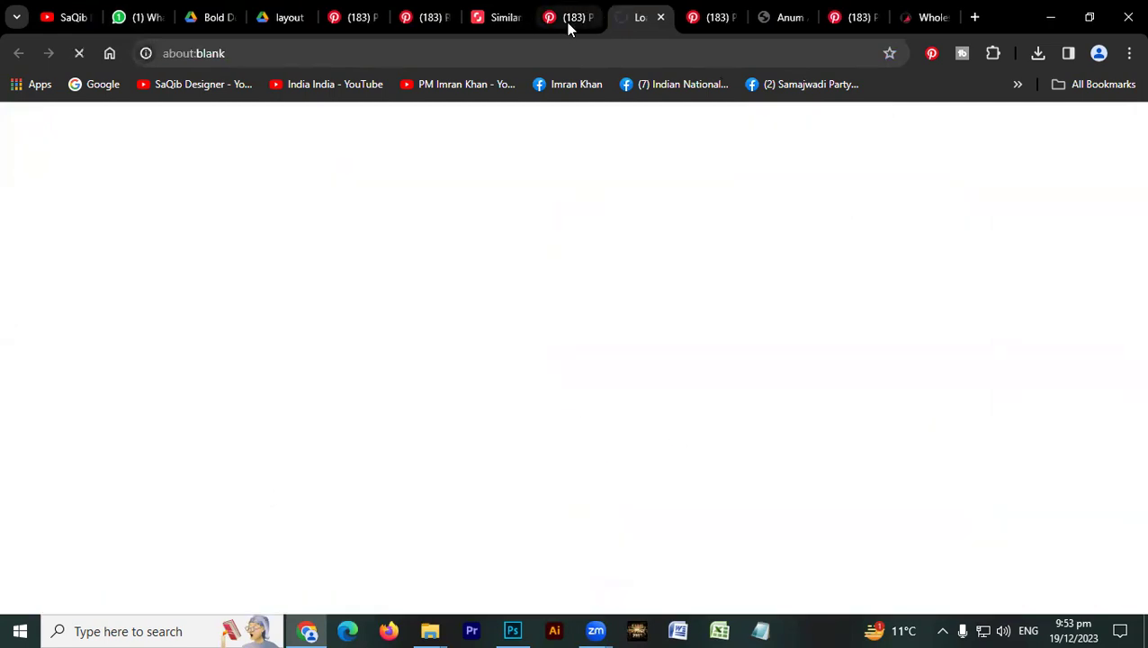
left_click(552, 301)
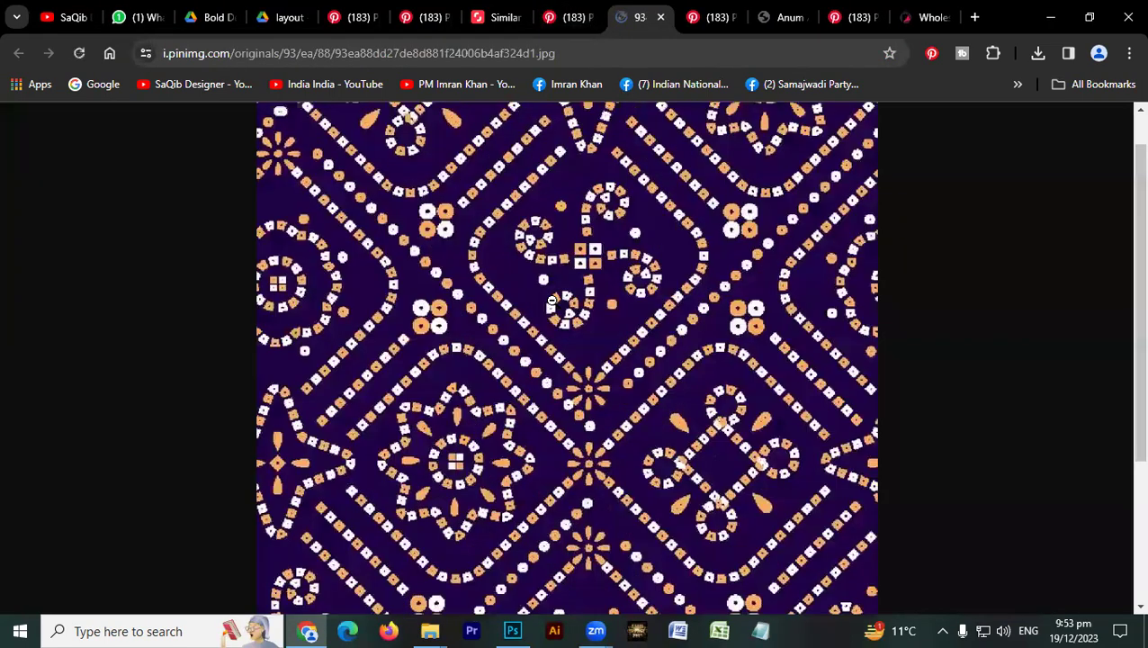
left_click(552, 300)
left_click(559, 325)
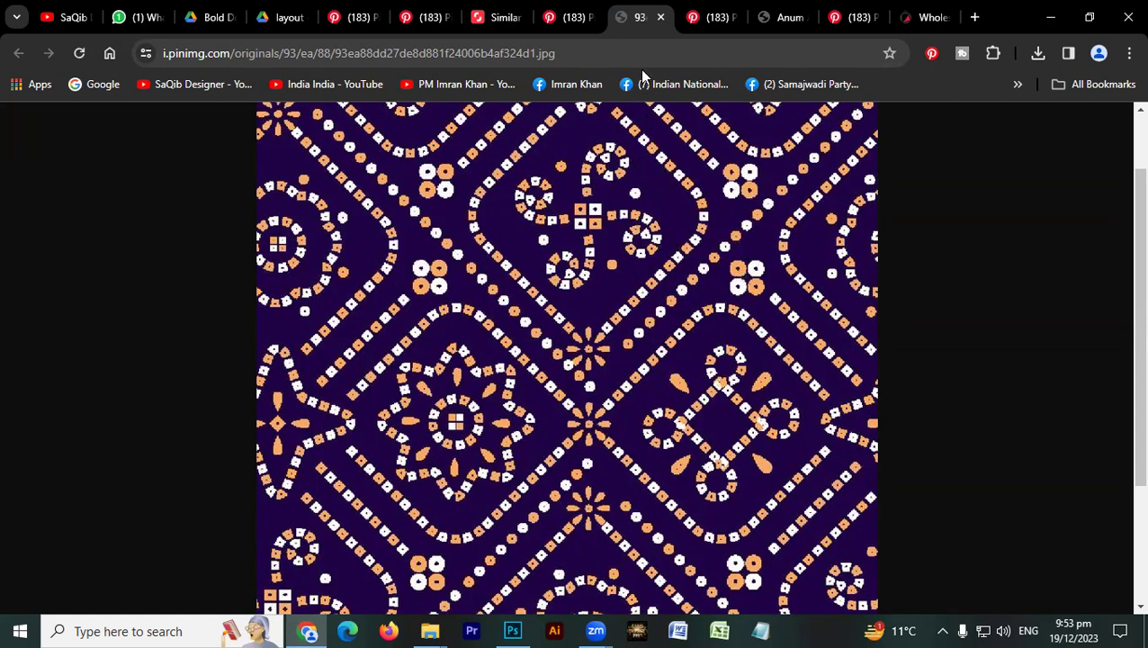
left_click(661, 17)
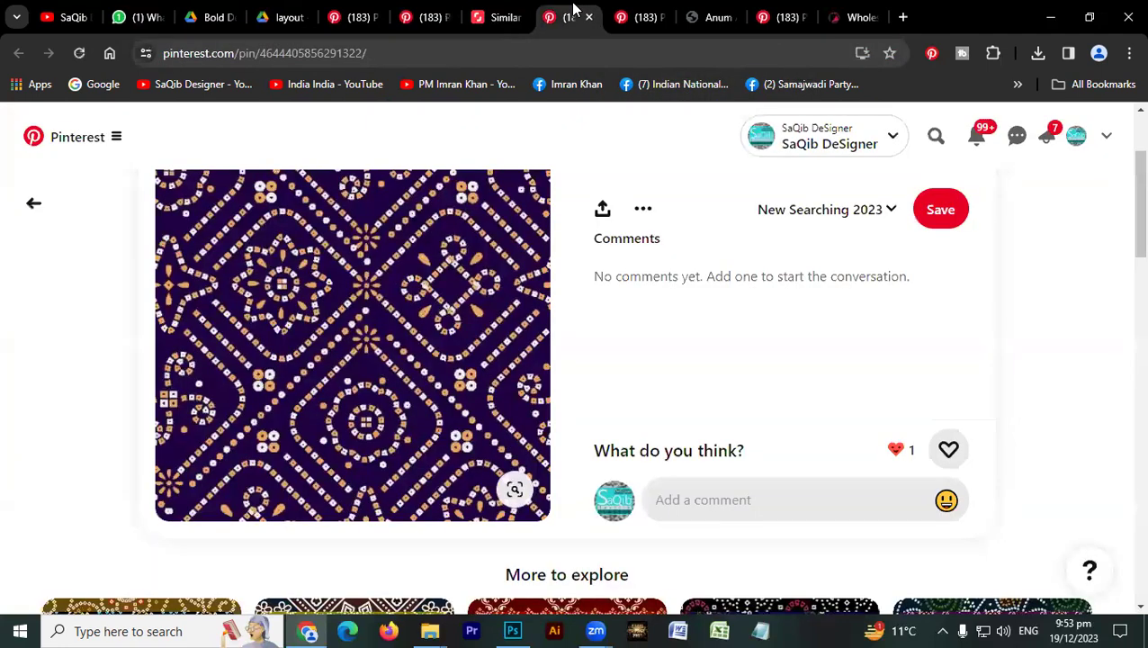
Look through the Shutterstock similar images for dotted bandhani borders and allover patterns.
left_click(505, 16)
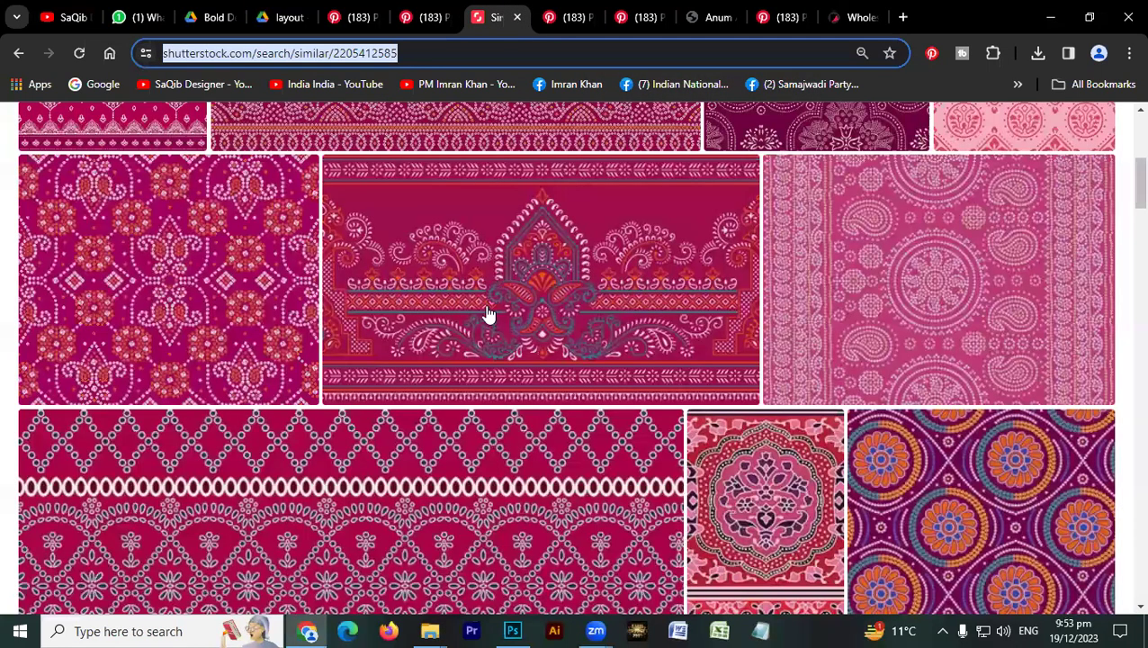
scroll(486, 313, "down", 5)
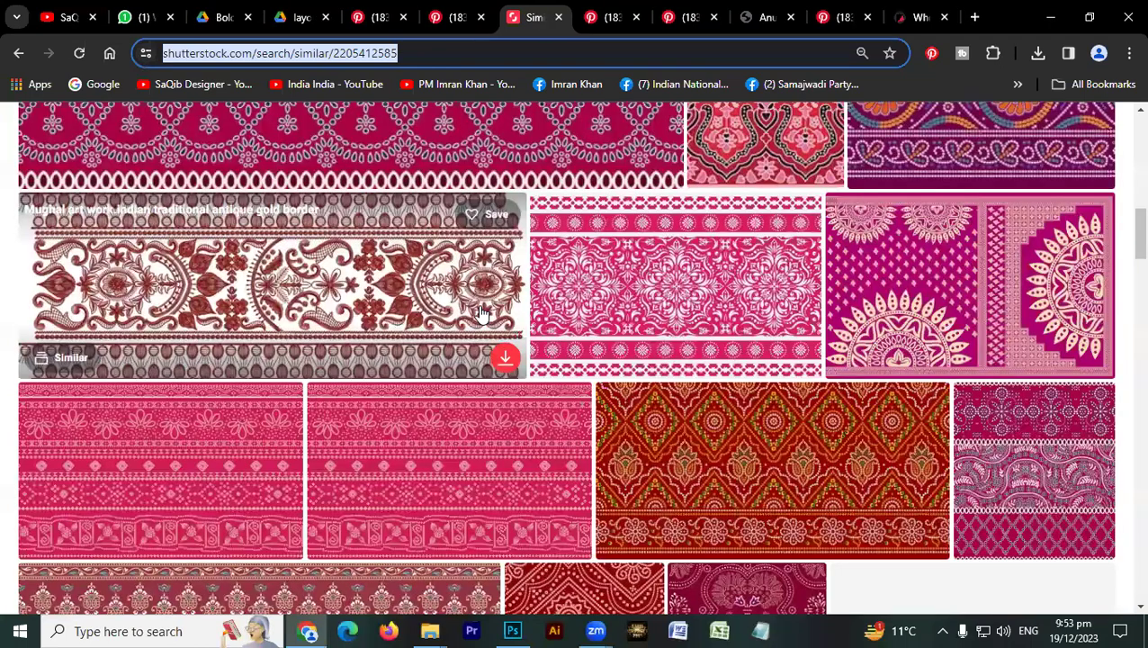
scroll(833, 314, "down", 2)
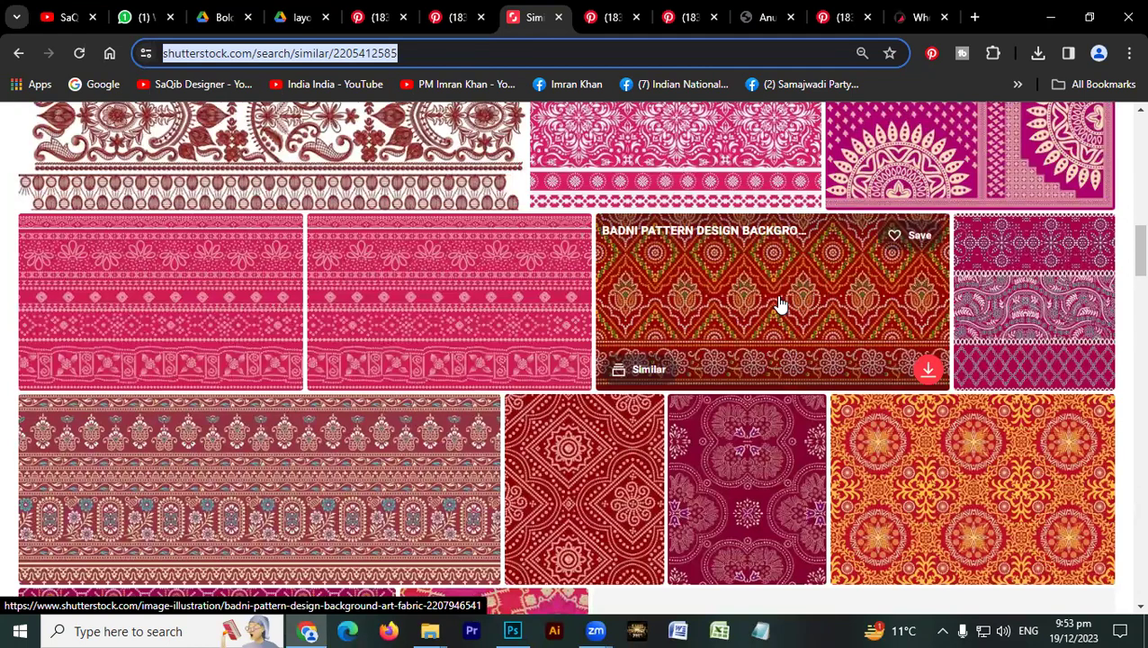
scroll(779, 305, "down", 1)
scroll(779, 304, "down", 4)
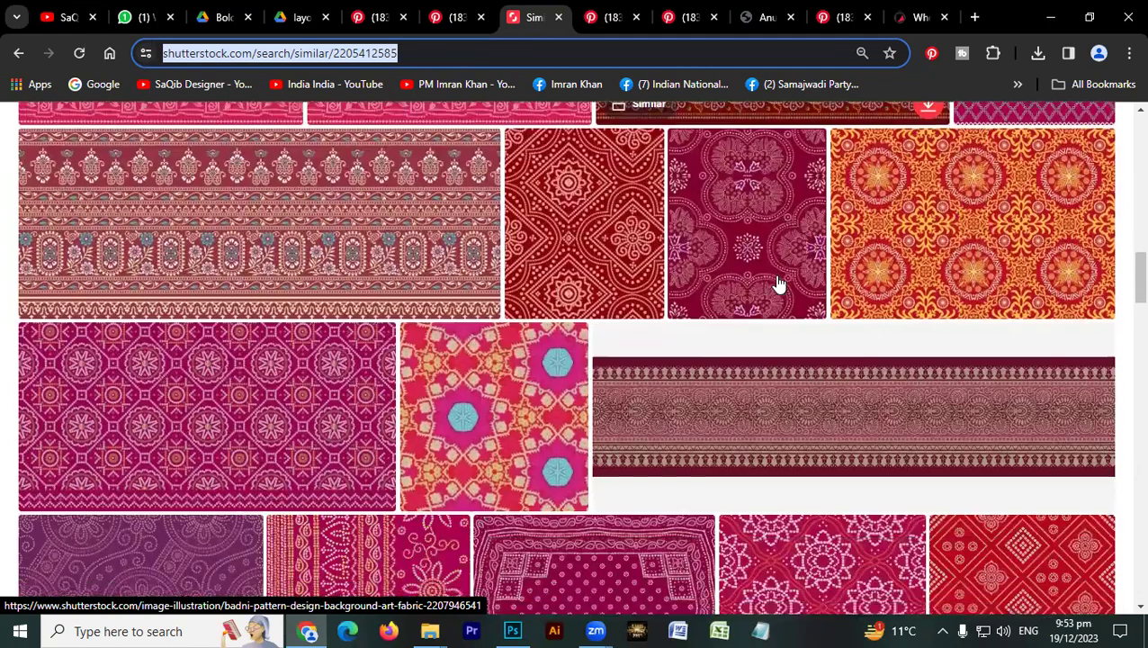
scroll(778, 284, "down", 1)
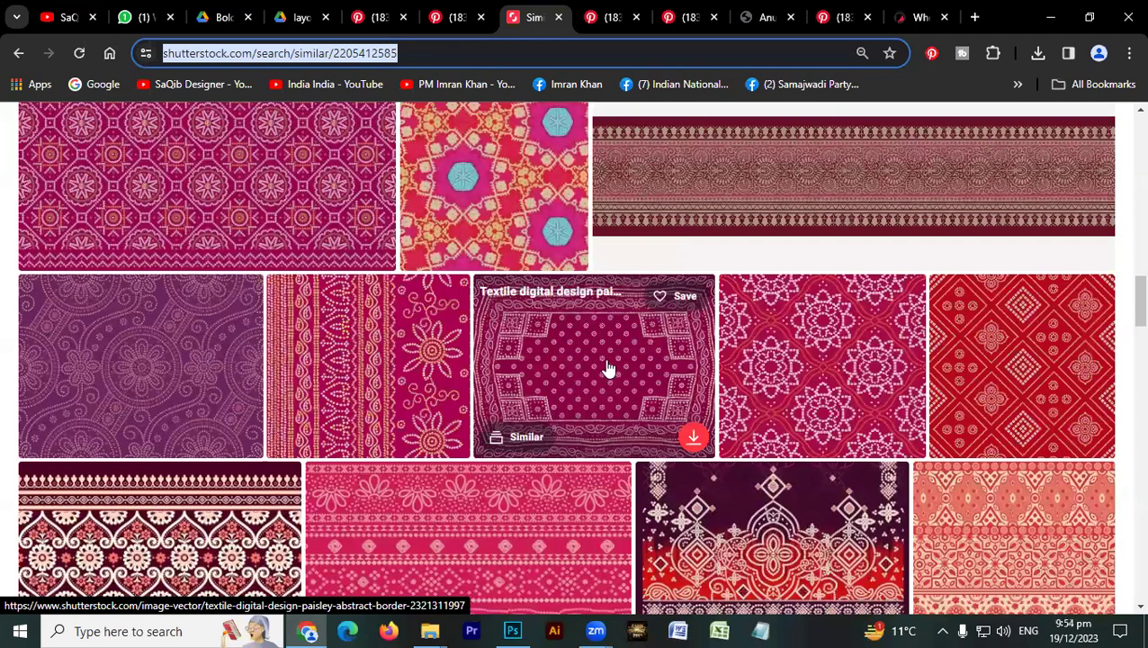
scroll(607, 372, "down", 1)
scroll(607, 369, "down", 2)
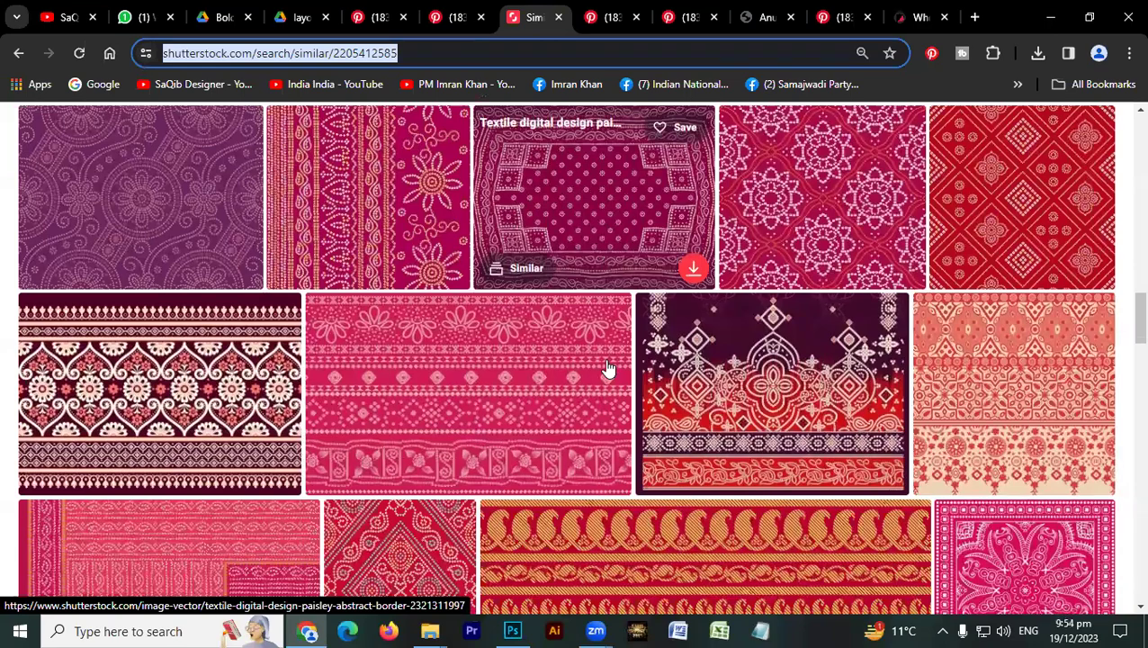
scroll(612, 402, "down", 3)
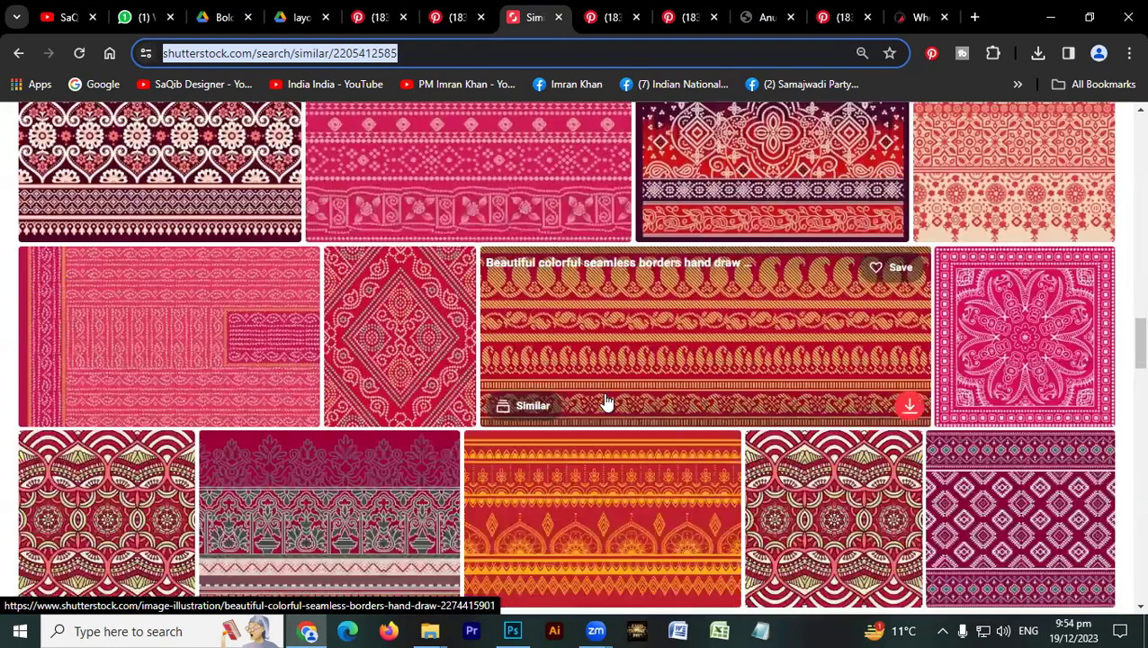
Check the shared Shutterstock link in the Online Textile Classes group on WhatsApp and return to the similar-images page.
scroll(607, 403, "up", 1)
scroll(606, 402, "down", 4)
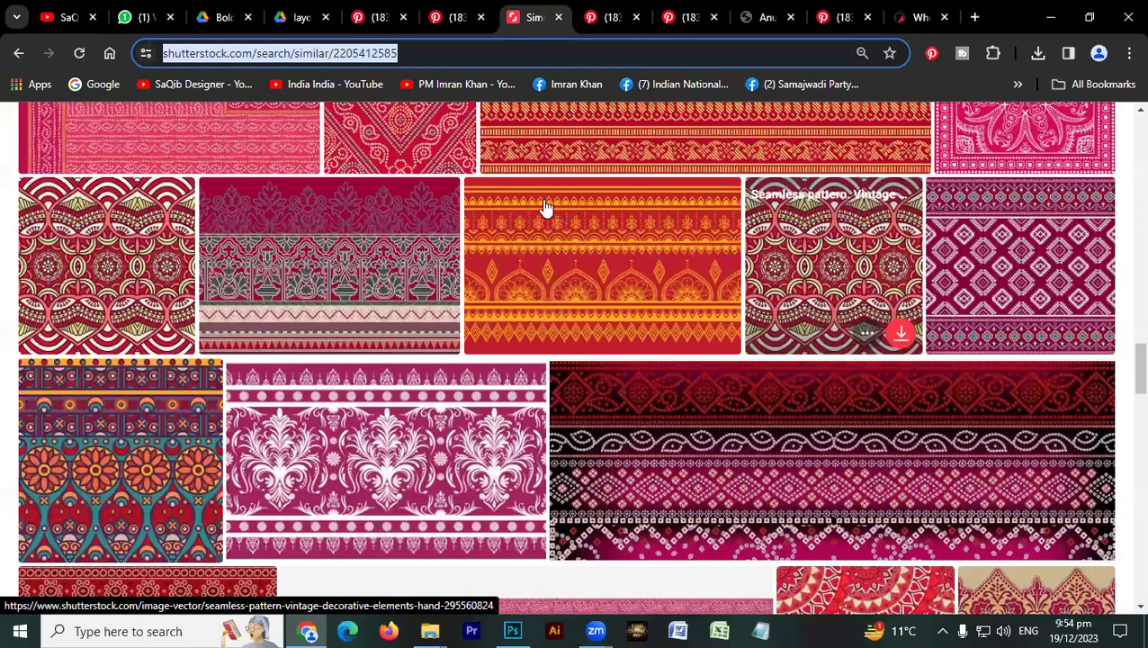
left_click(139, 14)
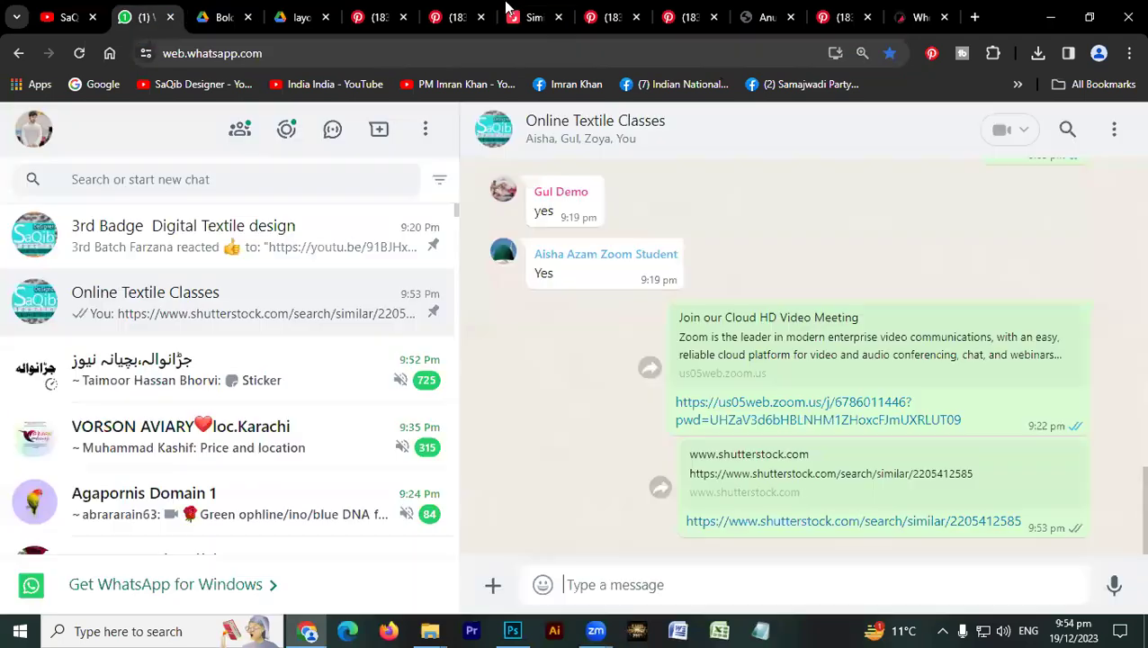
left_click(531, 11)
left_click(803, 216)
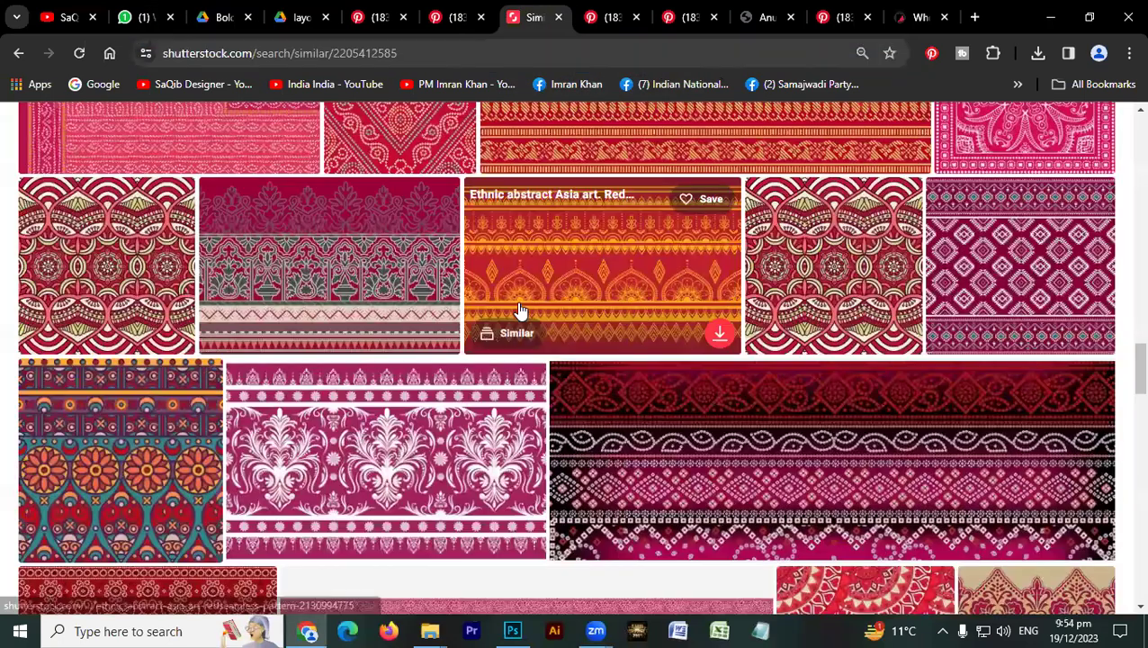
Examine the middle rows of the Shutterstock similar images for border, paisley and dotted bandhani layouts.
scroll(519, 311, "down", 5)
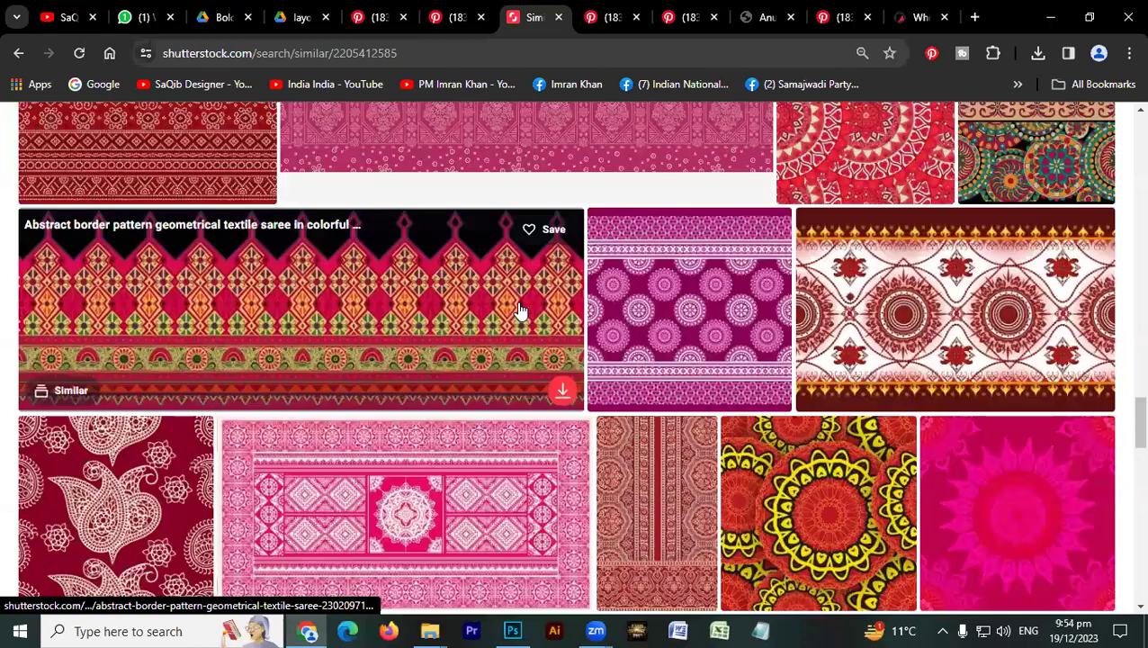
scroll(519, 311, "down", 1)
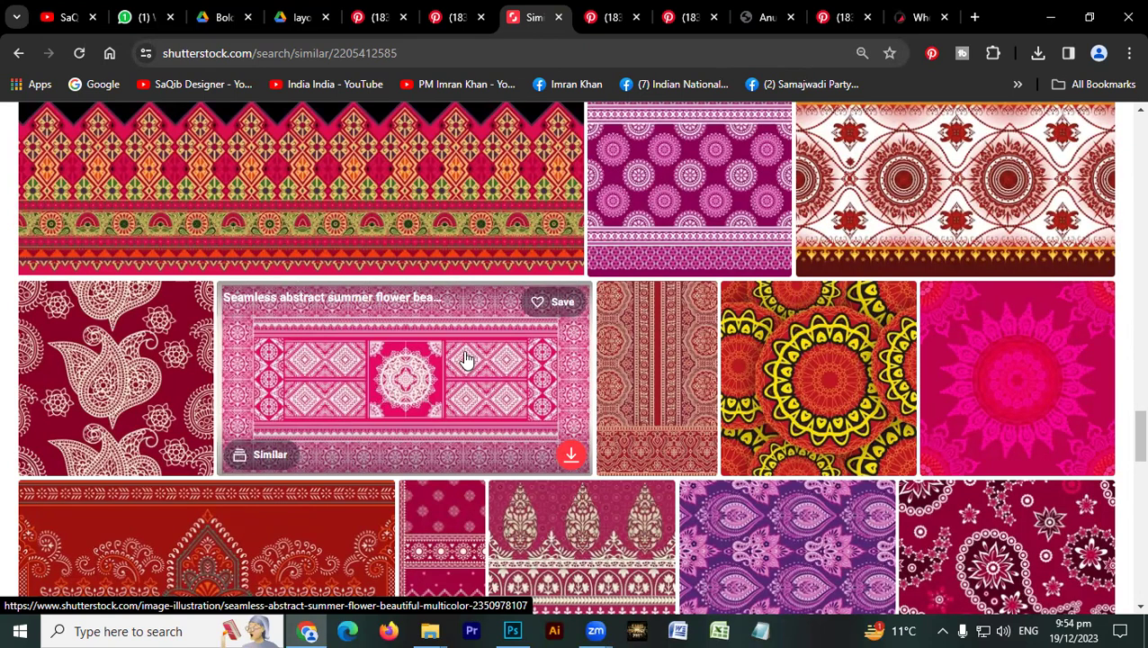
scroll(467, 378, "down", 1)
scroll(467, 378, "down", 1)
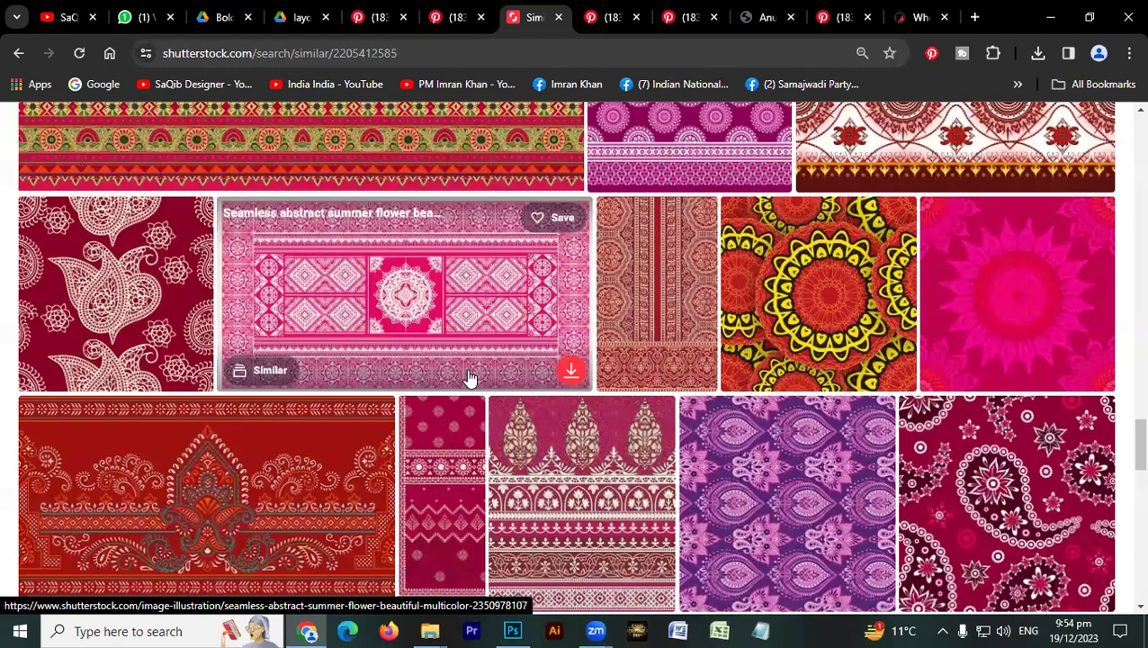
scroll(348, 271, "down", 2)
scroll(346, 270, "up", 2)
scroll(347, 270, "down", 2)
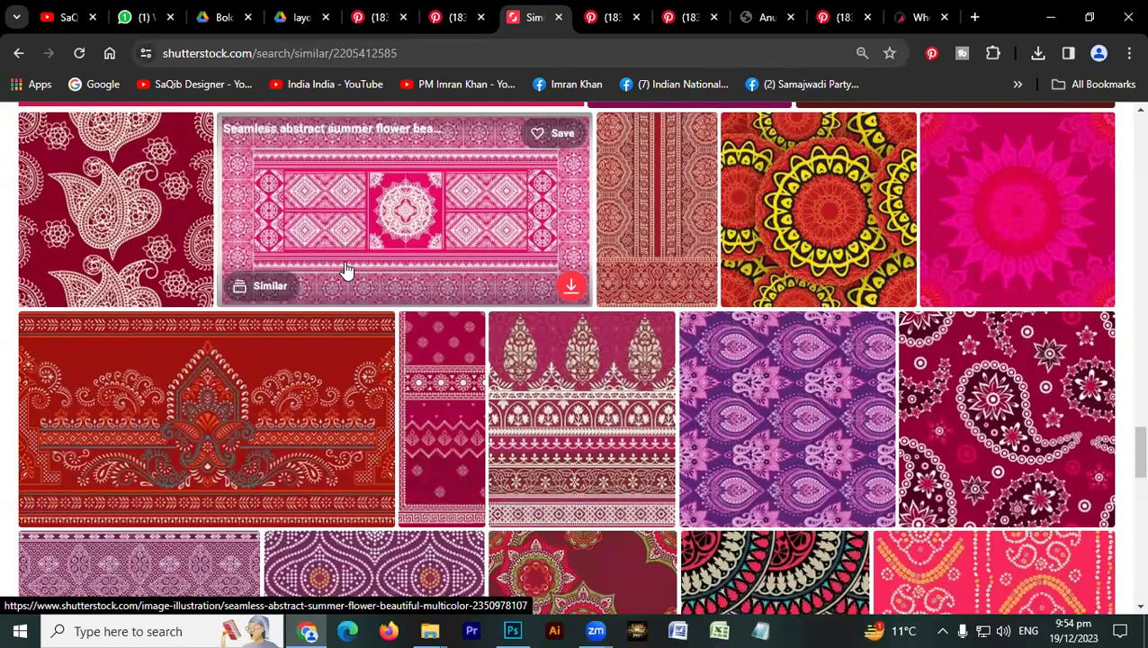
scroll(346, 270, "down", 6)
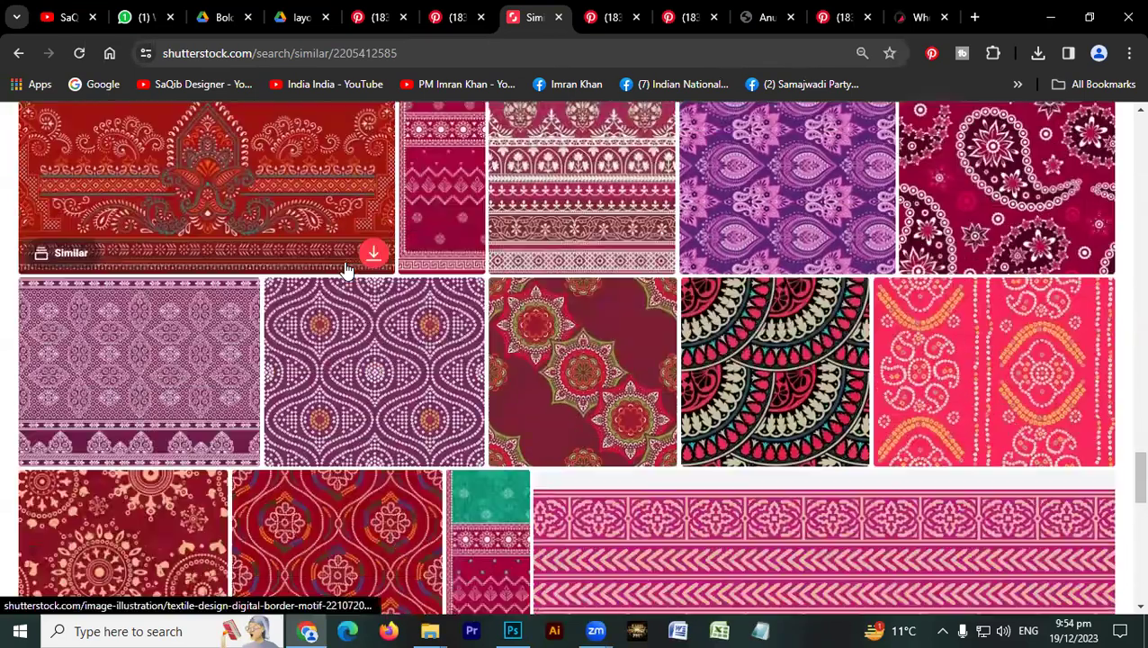
scroll(346, 270, "down", 6)
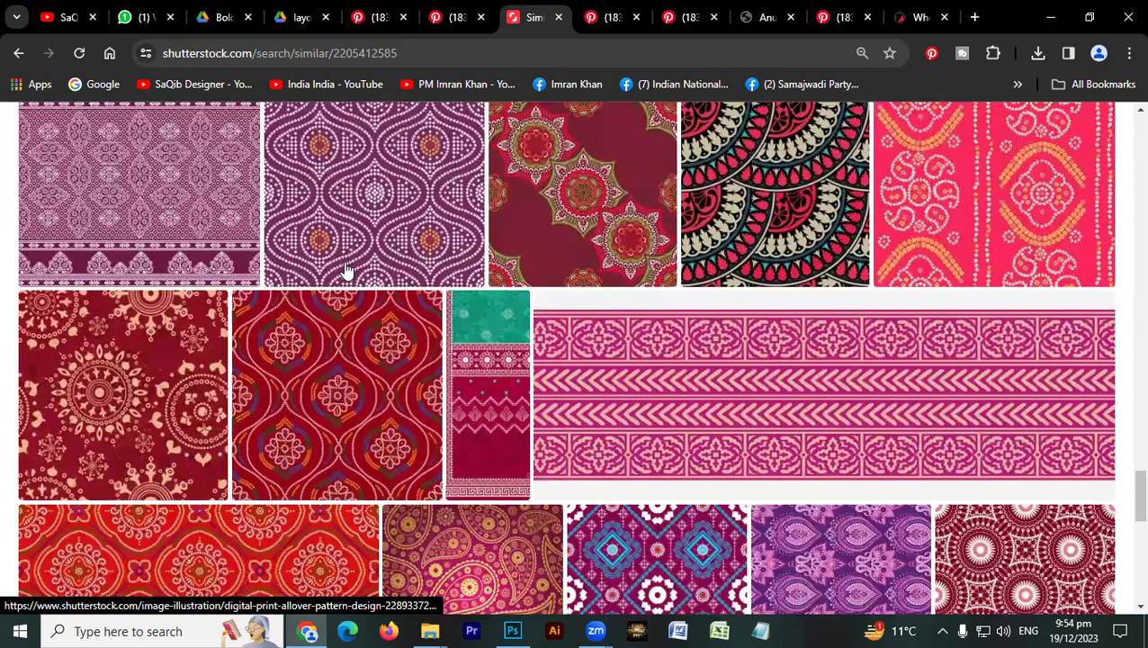
scroll(346, 270, "up", 10)
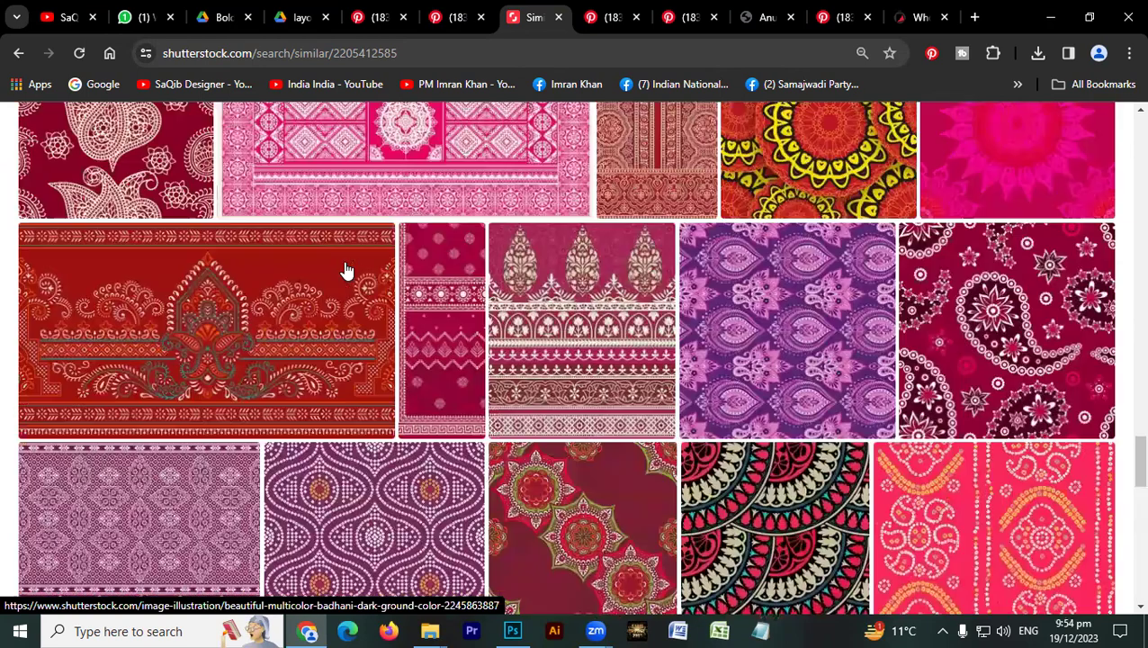
scroll(346, 270, "up", 2)
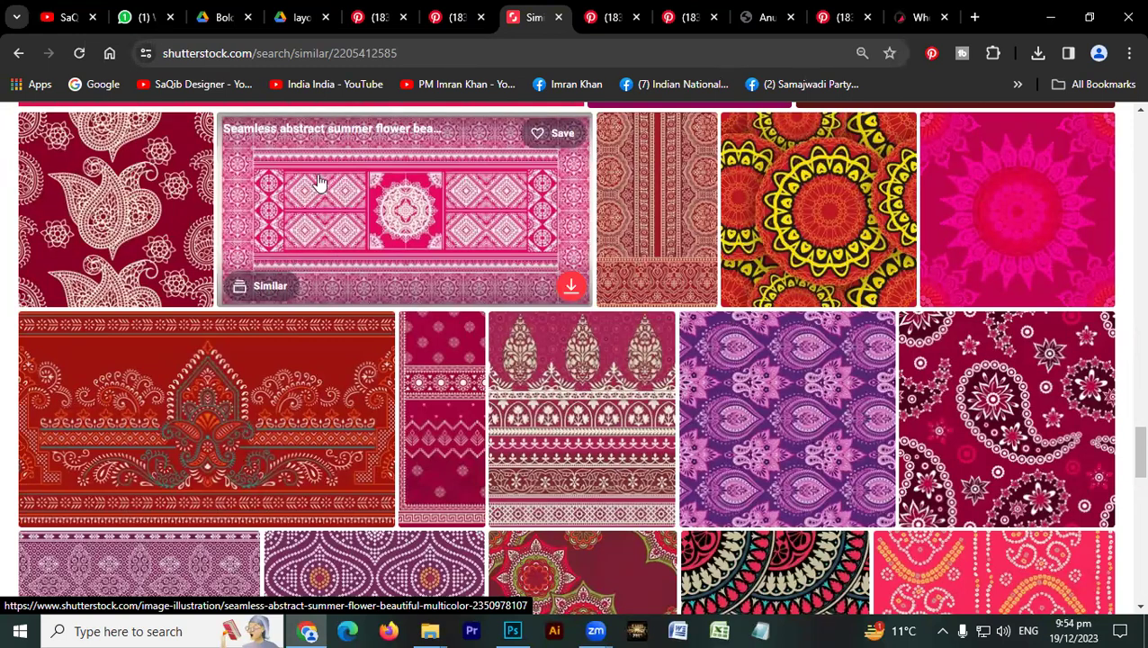
Check the front.tif design in Photoshop, then review the remaining Shutterstock similar images down to the end of the page.
left_click(509, 628)
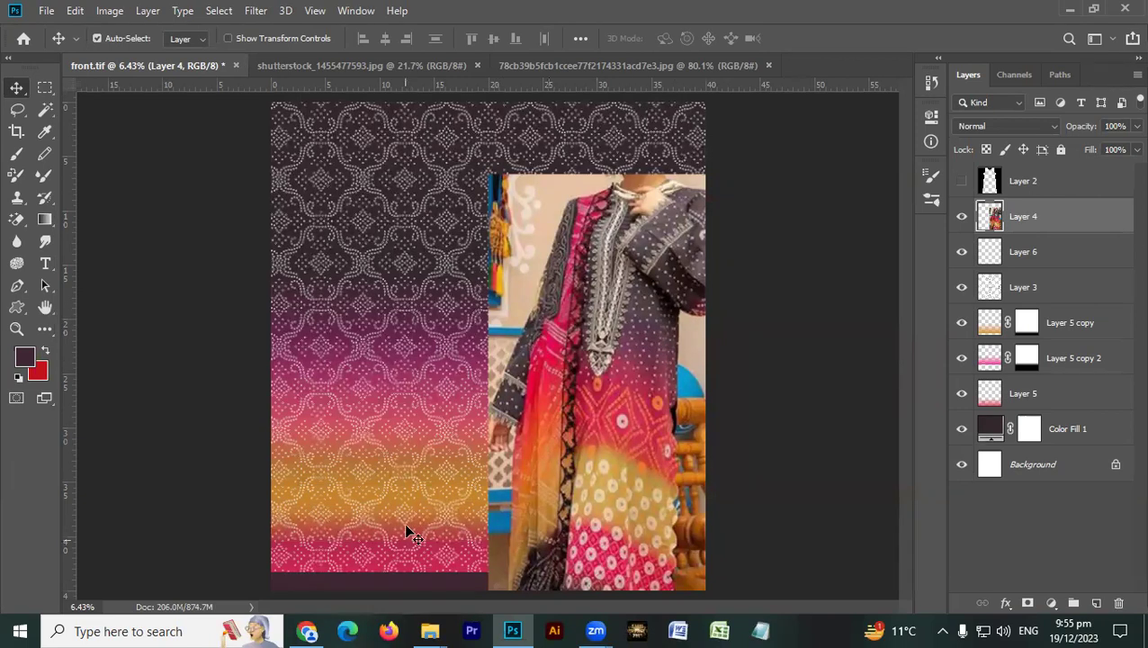
key("alt+Tab")
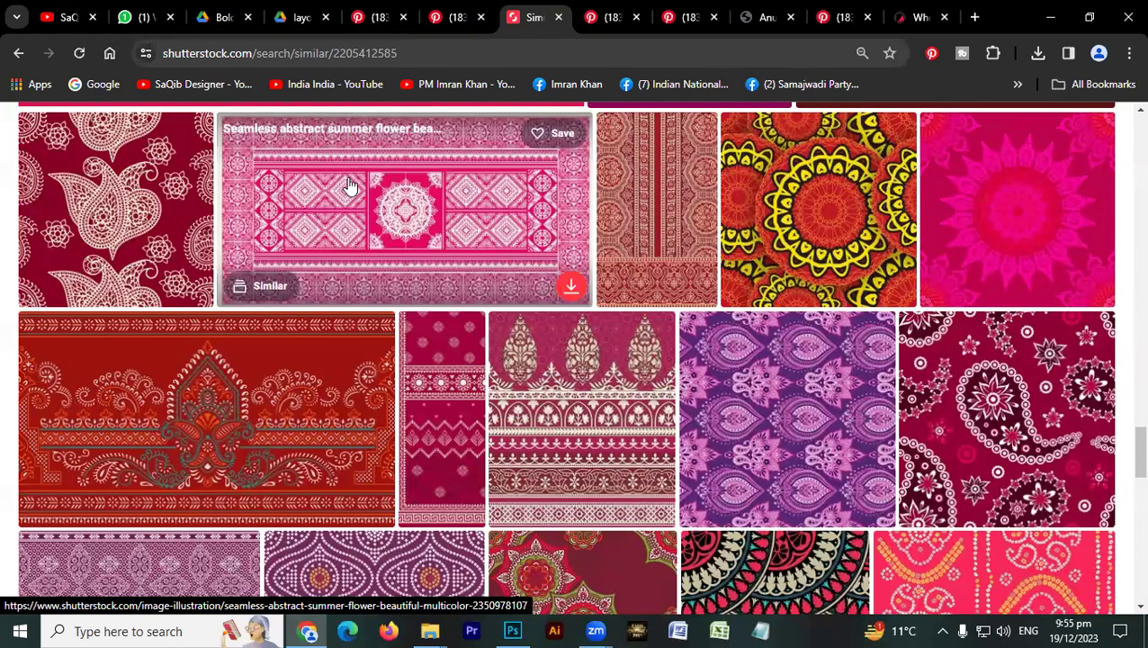
scroll(343, 185, "down", 3)
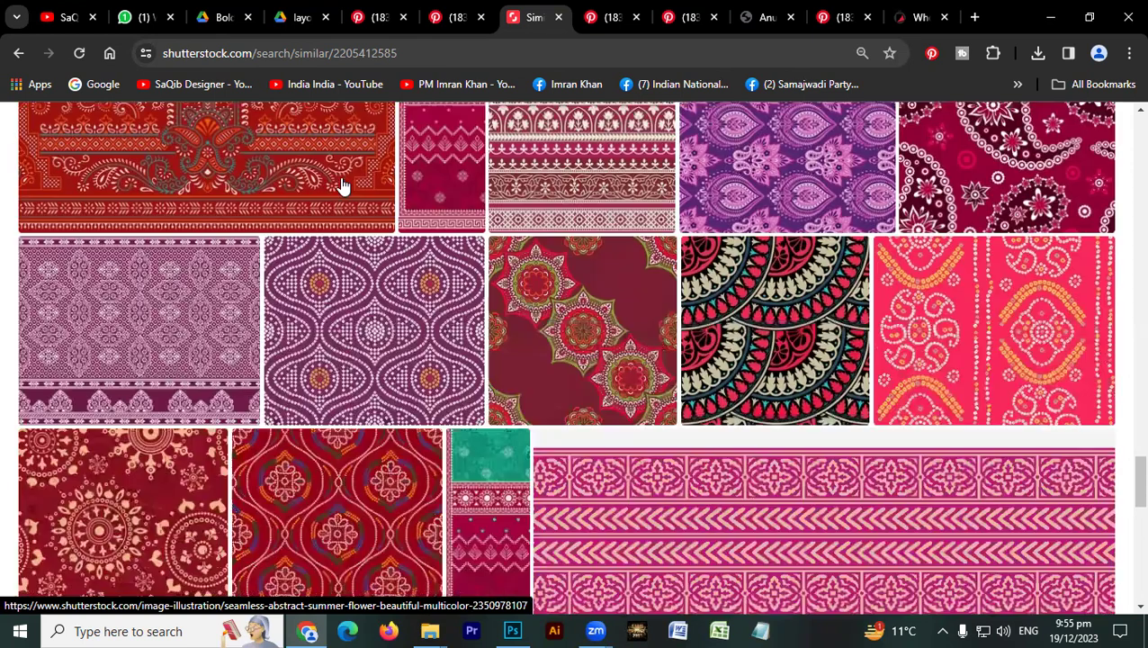
scroll(341, 185, "down", 3)
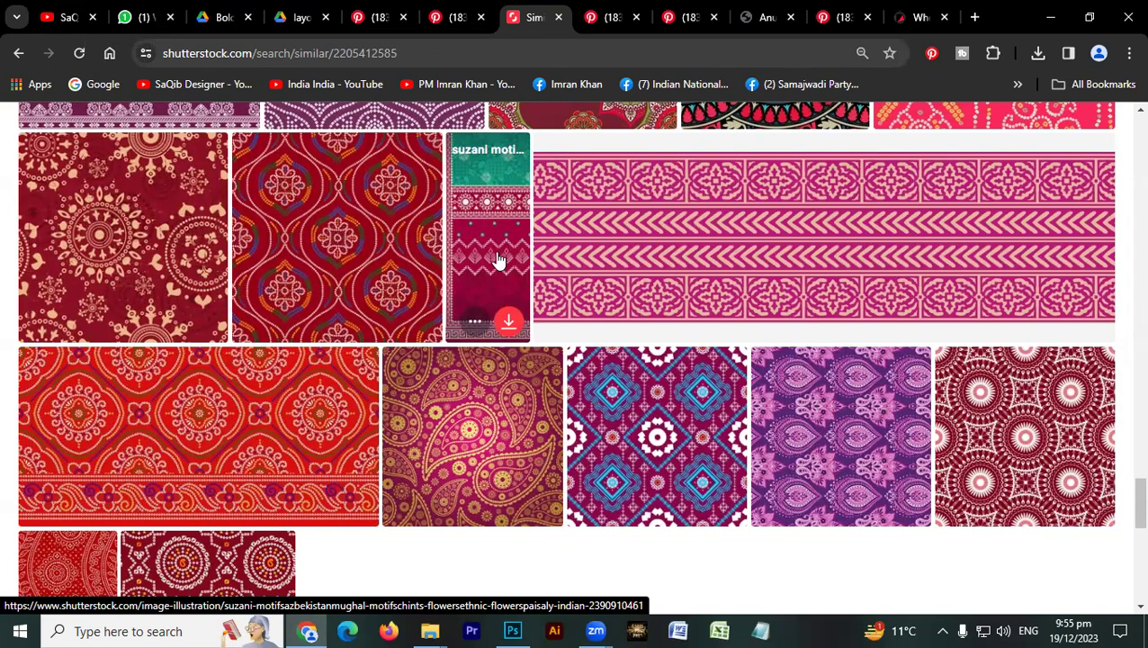
scroll(497, 259, "up", 1)
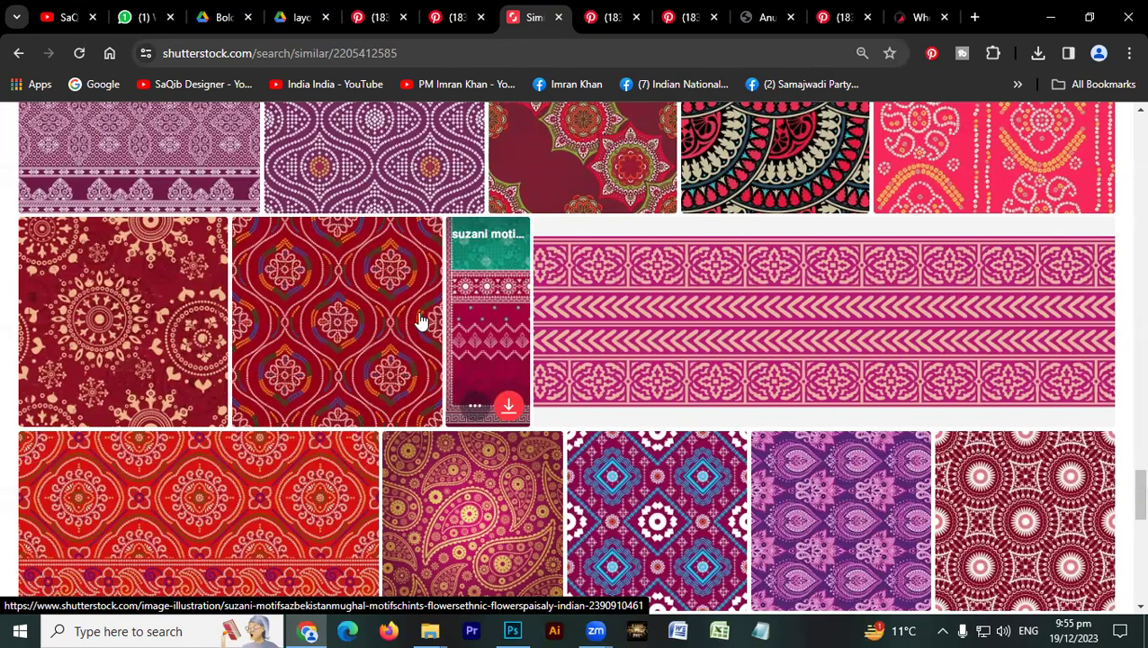
scroll(420, 320, "down", 5)
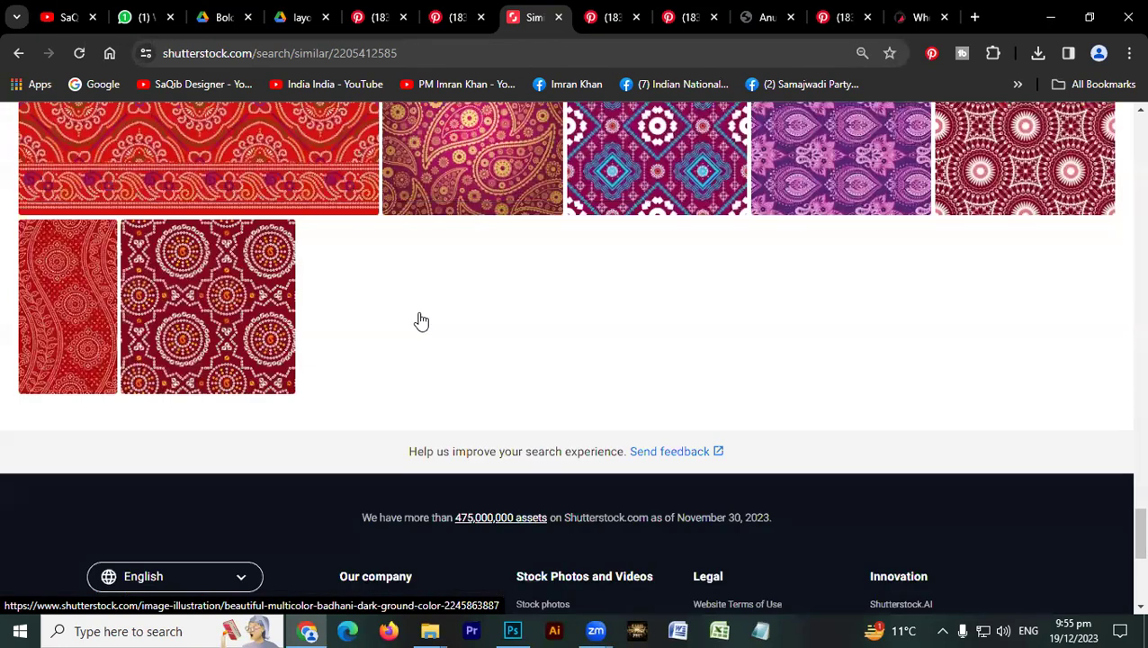
scroll(420, 320, "up", 4)
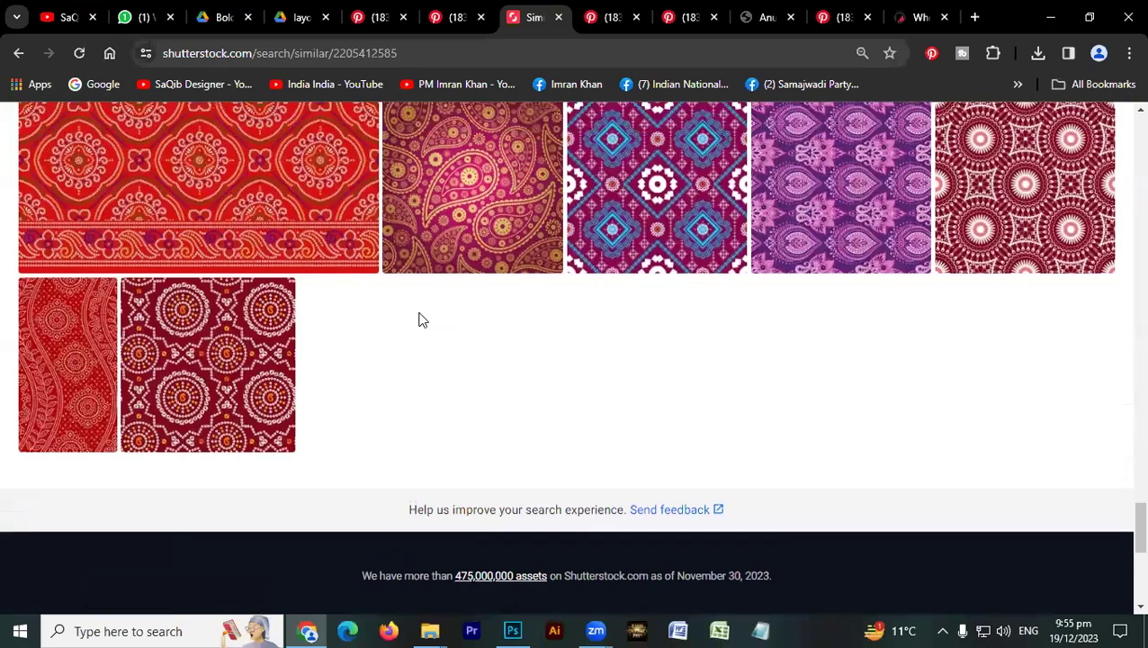
scroll(420, 321, "up", 15)
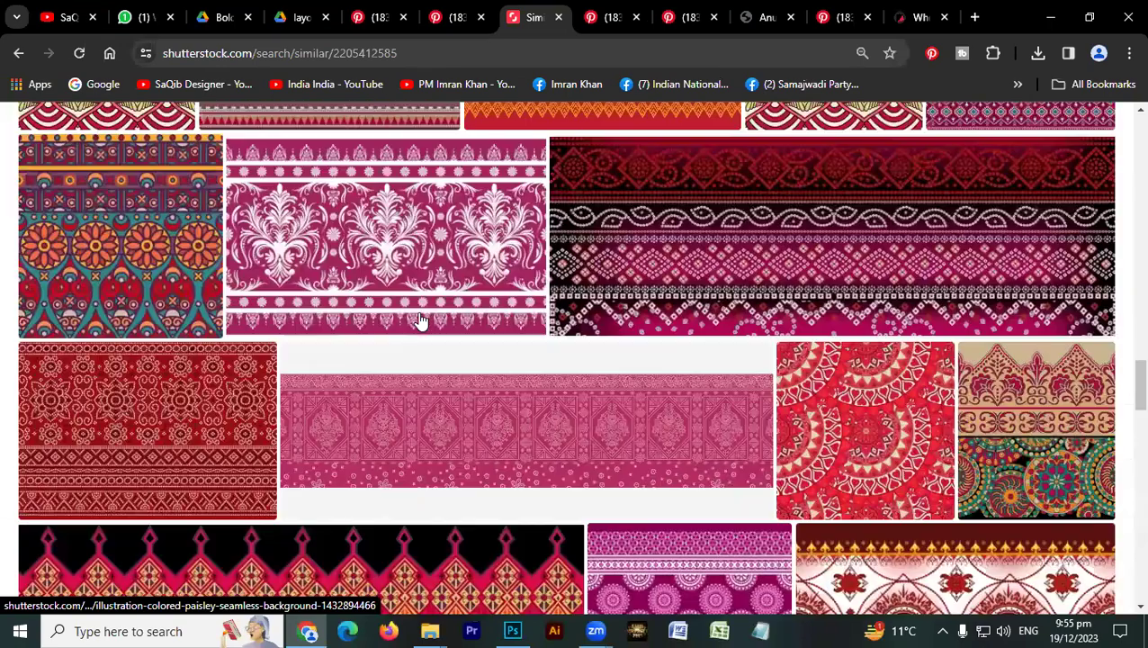
Compare the first rows of similar images, including the hand-drawn ornamental border, the Beautiful Badhani pattern and the floral and chunri seamless pattern.
scroll(420, 308, "up", 10)
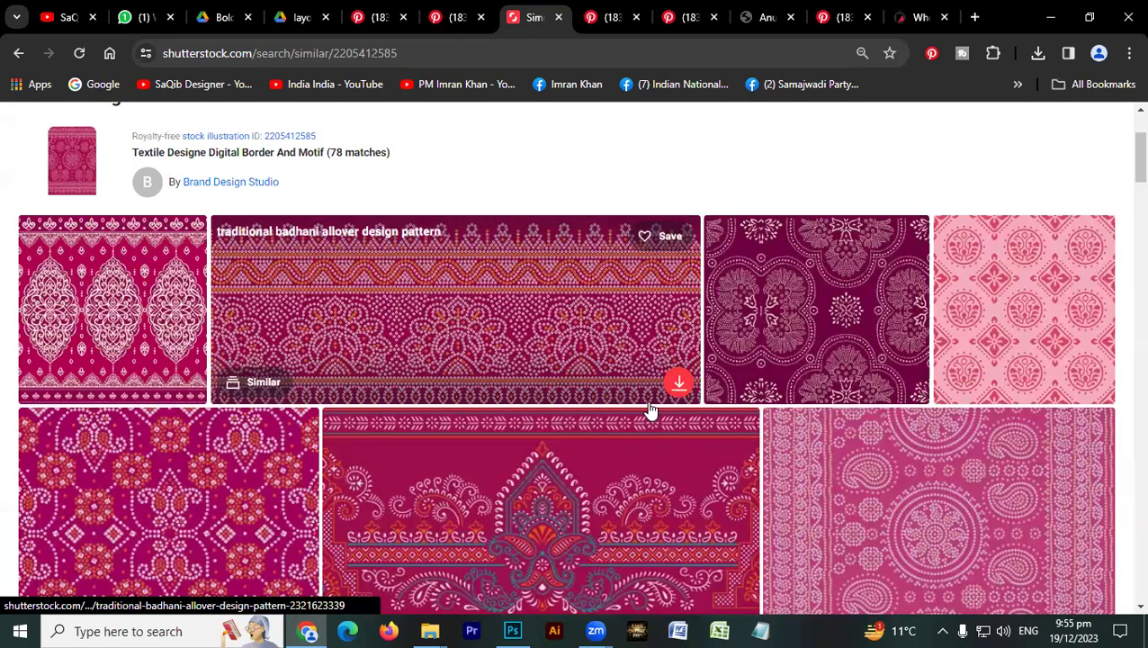
scroll(651, 409, "down", 5)
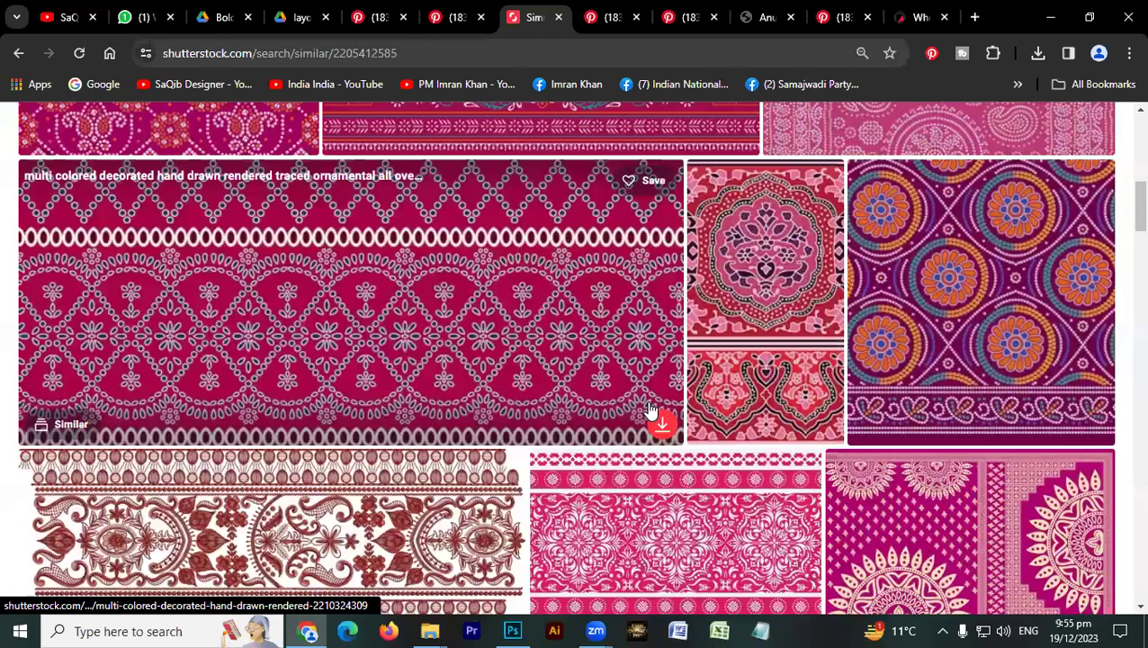
scroll(548, 352, "up", 1)
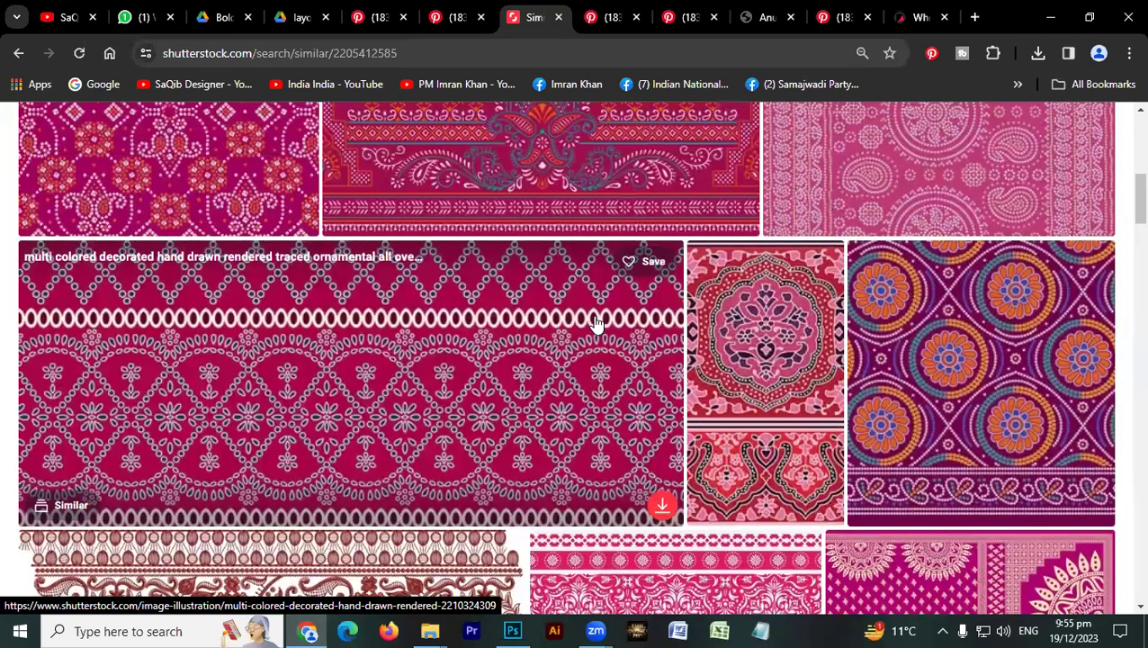
scroll(595, 322, "up", 2)
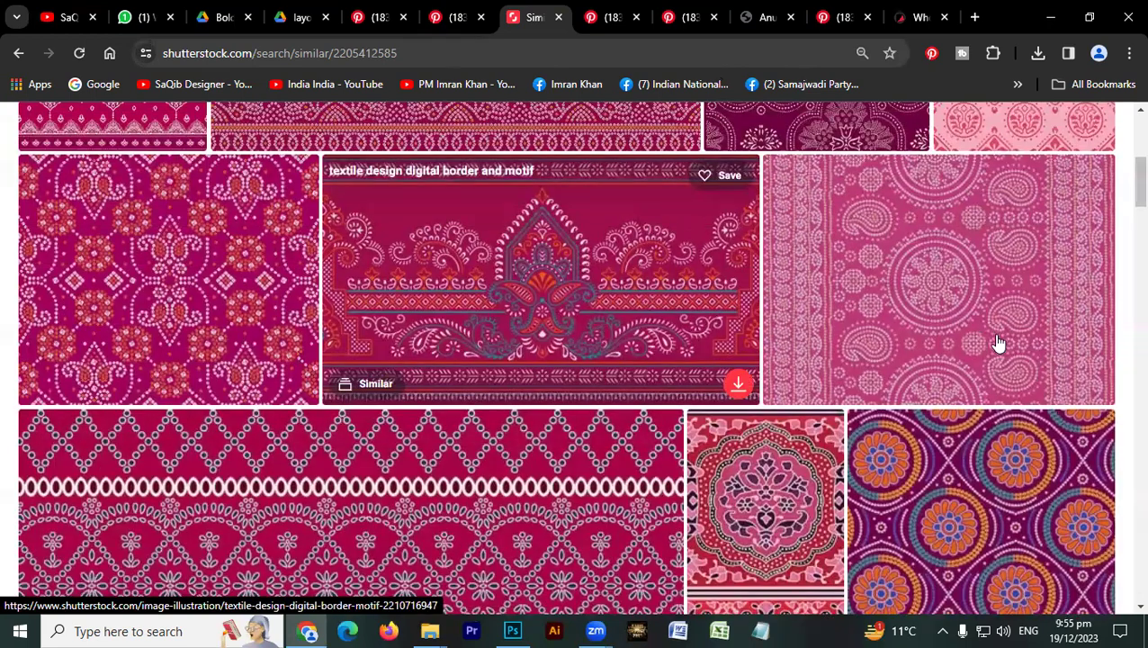
scroll(905, 413, "down", 2)
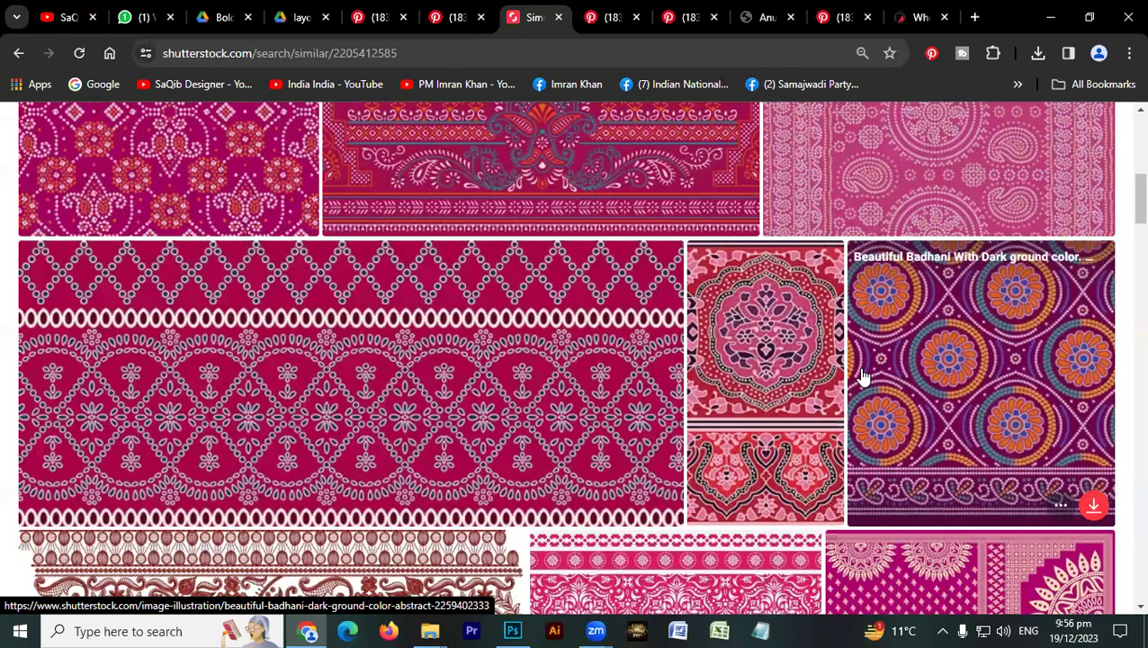
scroll(861, 376, "up", 3)
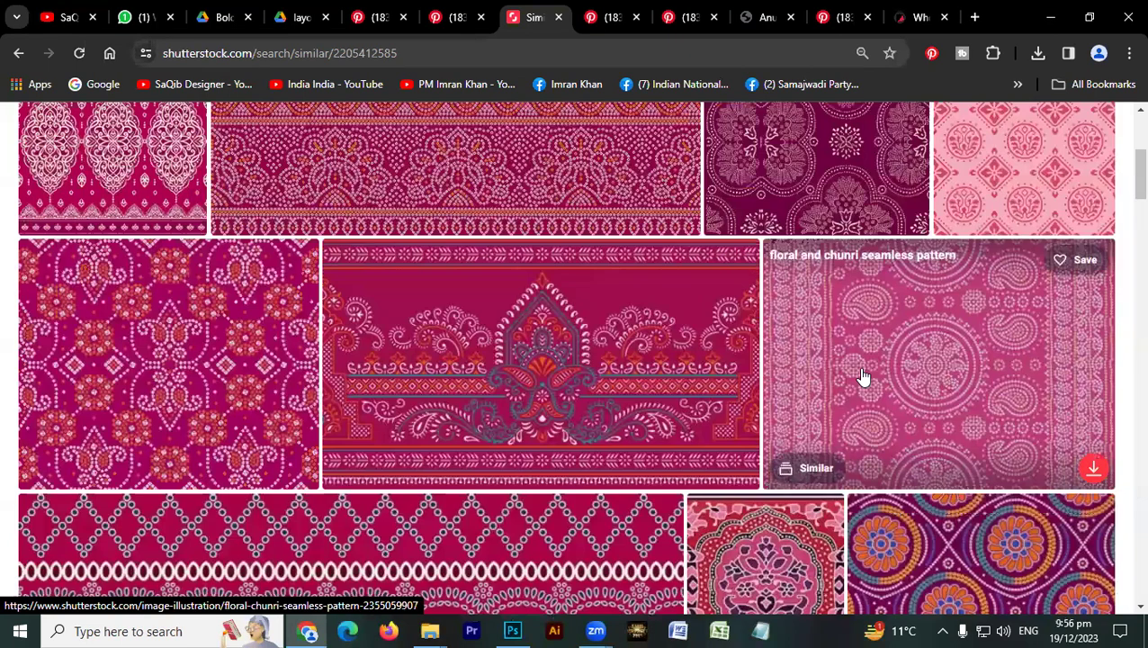